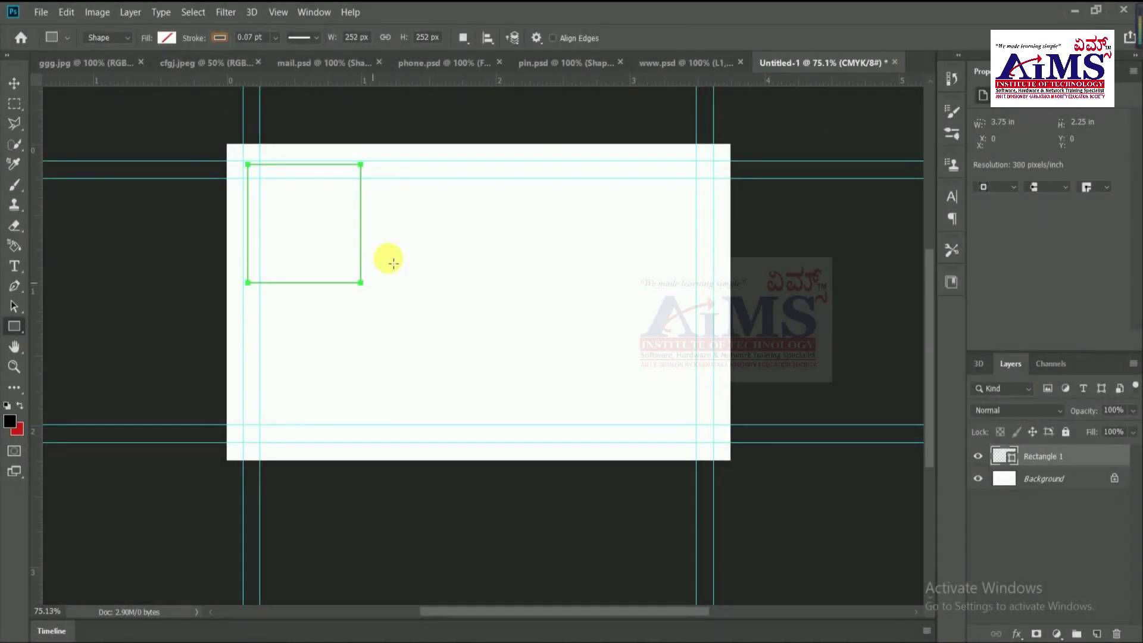
Fill the rectangle with solid black and stretch it over the card's left side
{"action": "left_click", "coordinate": [219, 37]}
{"action": "left_click", "coordinate": [191, 69]}
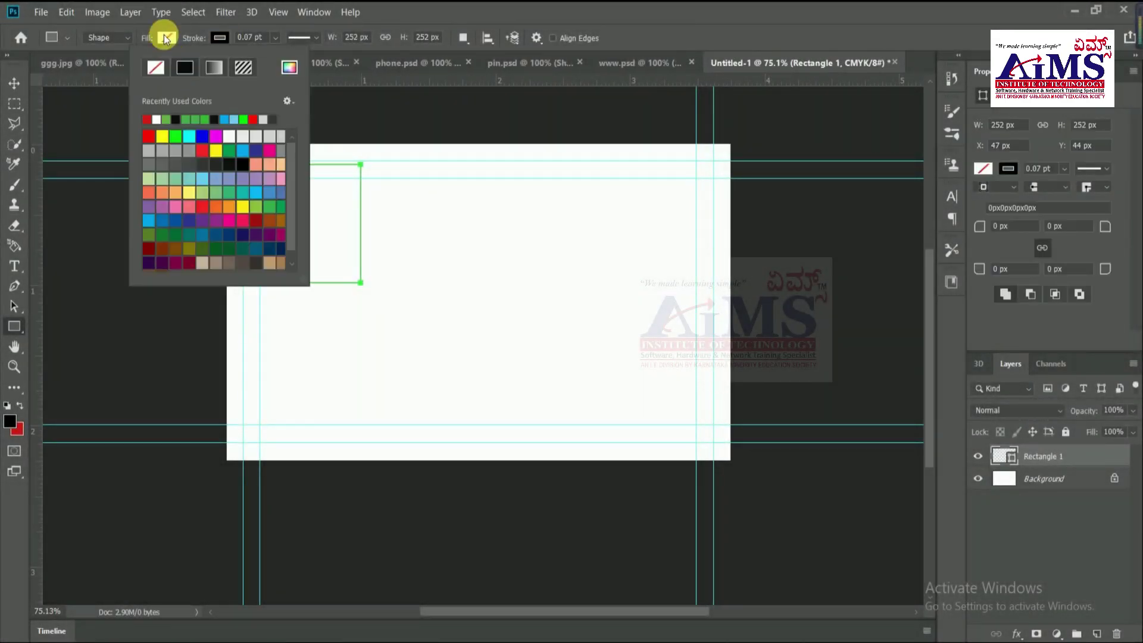
{"action": "left_click", "coordinate": [167, 37]}
{"action": "left_click", "coordinate": [161, 68]}
{"action": "key", "text": "ctrl+t"}
{"action": "left_click_drag", "start_coordinate": [305, 284], "coordinate": [291, 439]}
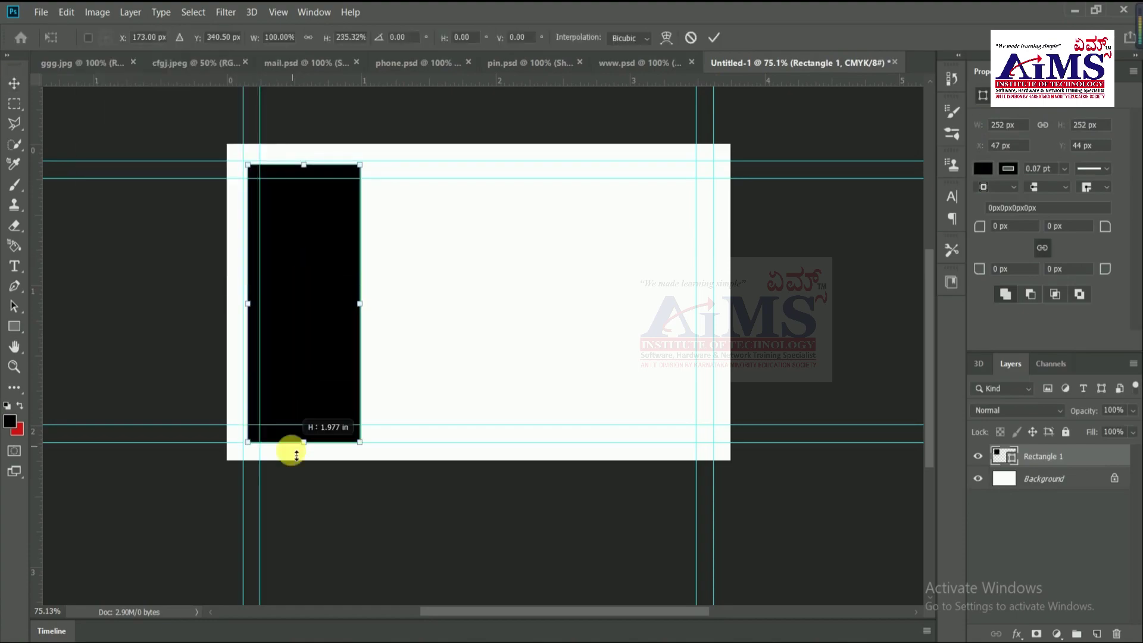
{"action": "left_click_drag", "start_coordinate": [248, 164], "coordinate": [227, 144]}
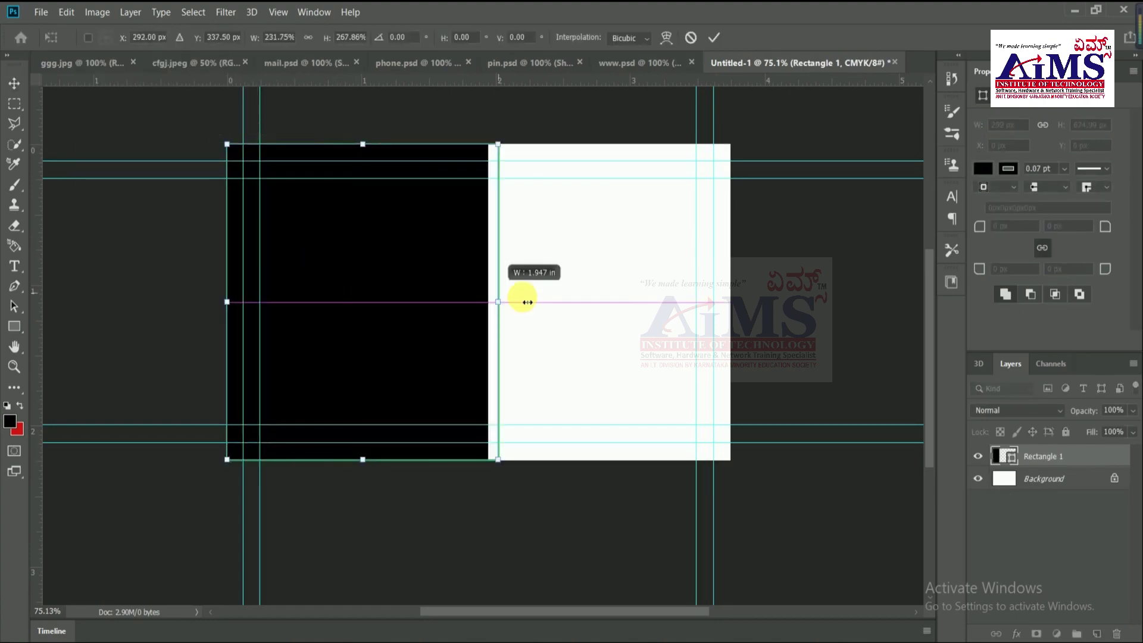
{"action": "left_click_drag", "start_coordinate": [359, 303], "coordinate": [553, 302]}
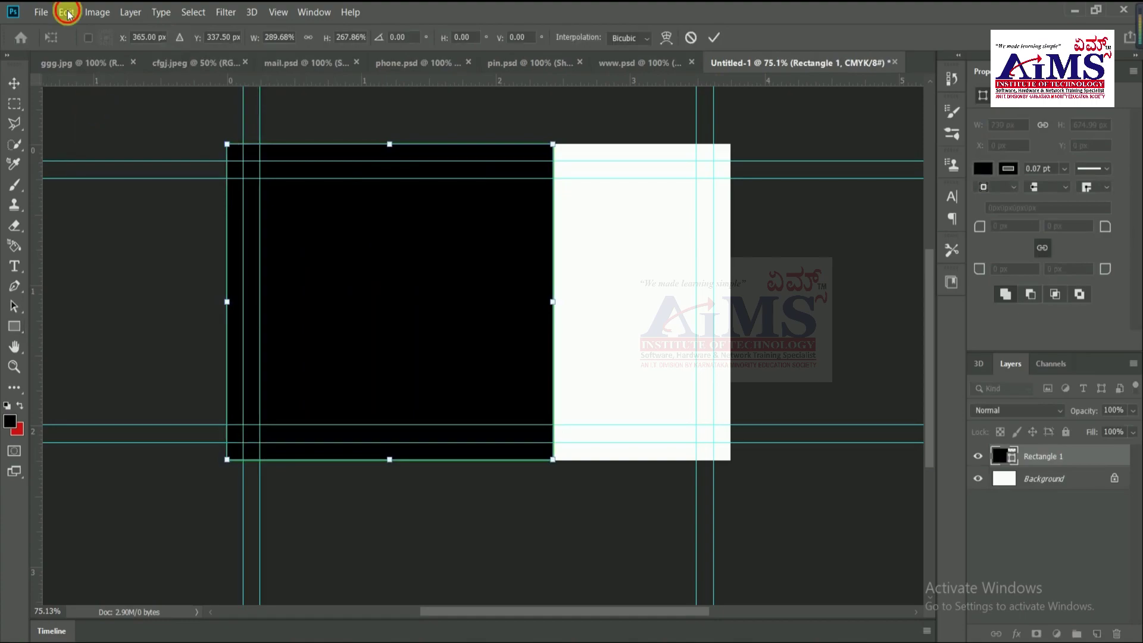
Skew the black panel so its right edge slants diagonally, then commit
{"action": "left_click", "coordinate": [67, 13]}
{"action": "mouse_move", "coordinate": [268, 398]}
{"action": "left_click", "coordinate": [268, 407]}
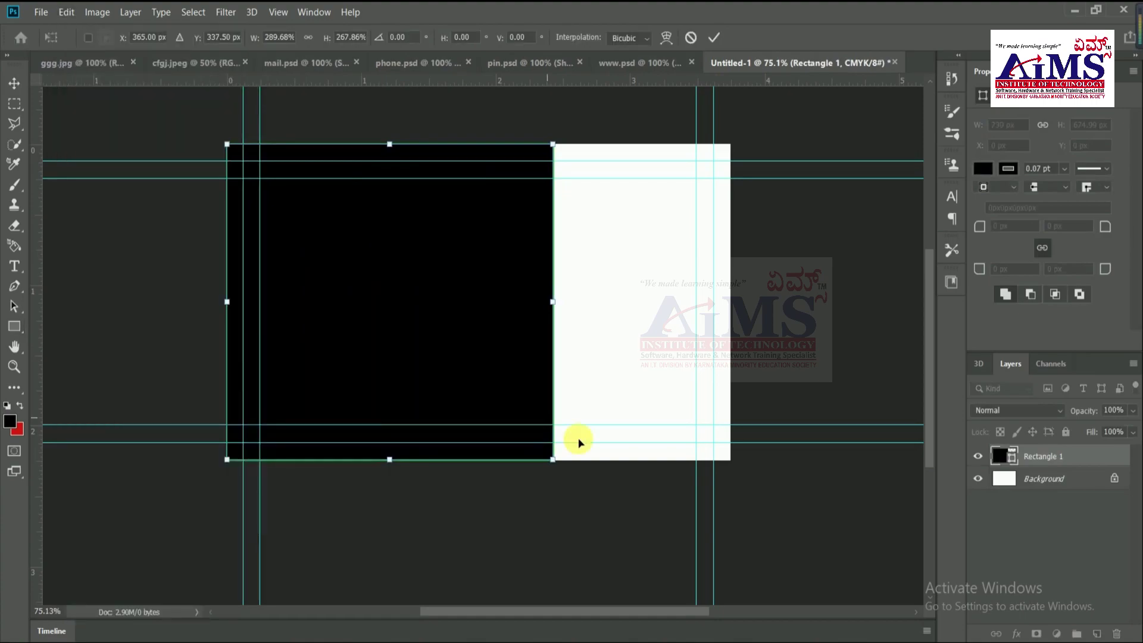
{"action": "left_click_drag", "start_coordinate": [554, 460], "coordinate": [373, 460]}
{"action": "left_click_drag", "start_coordinate": [553, 144], "coordinate": [590, 144]}
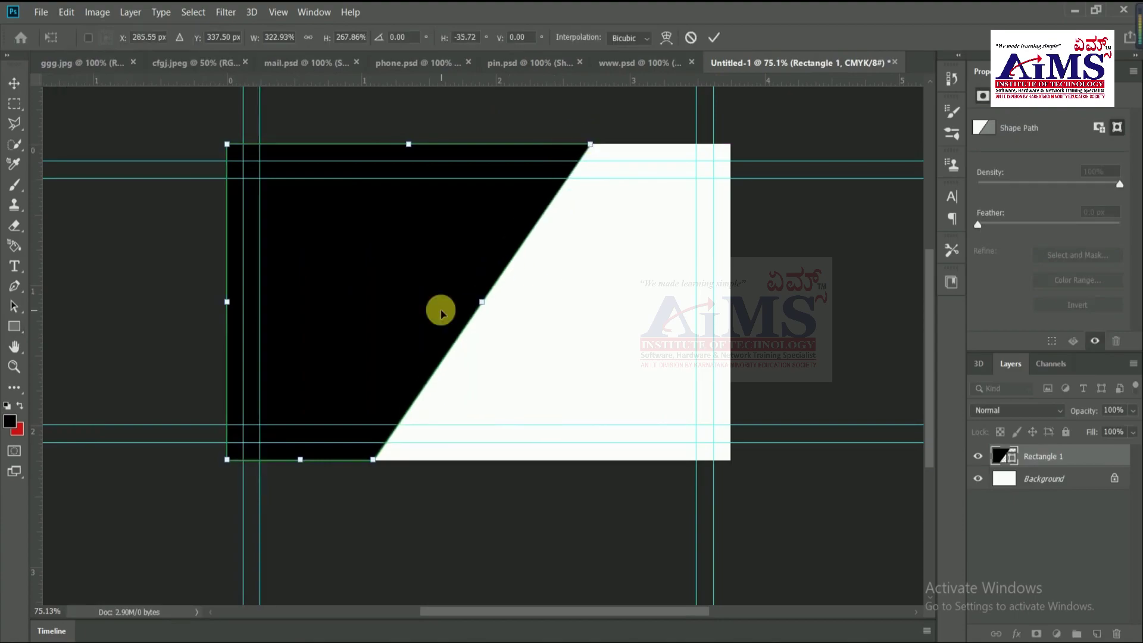
{"action": "left_click", "coordinate": [714, 37]}
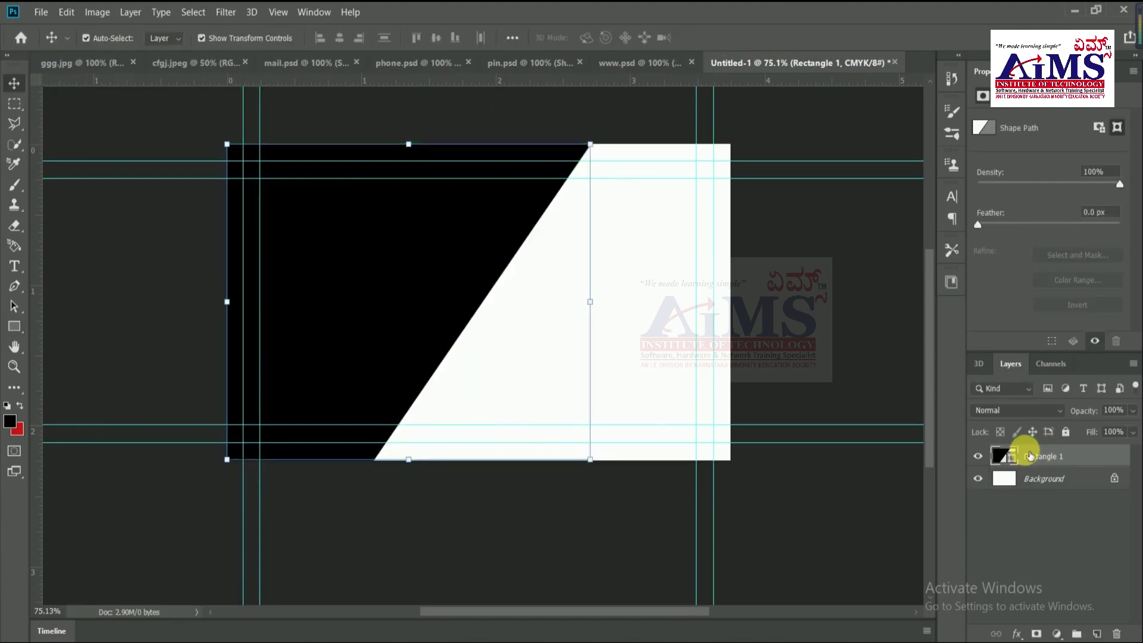
Duplicate the black panel layer
{"action": "right_click", "coordinate": [1030, 456]}
{"action": "left_click", "coordinate": [869, 83]}
{"action": "left_click", "coordinate": [703, 174]}
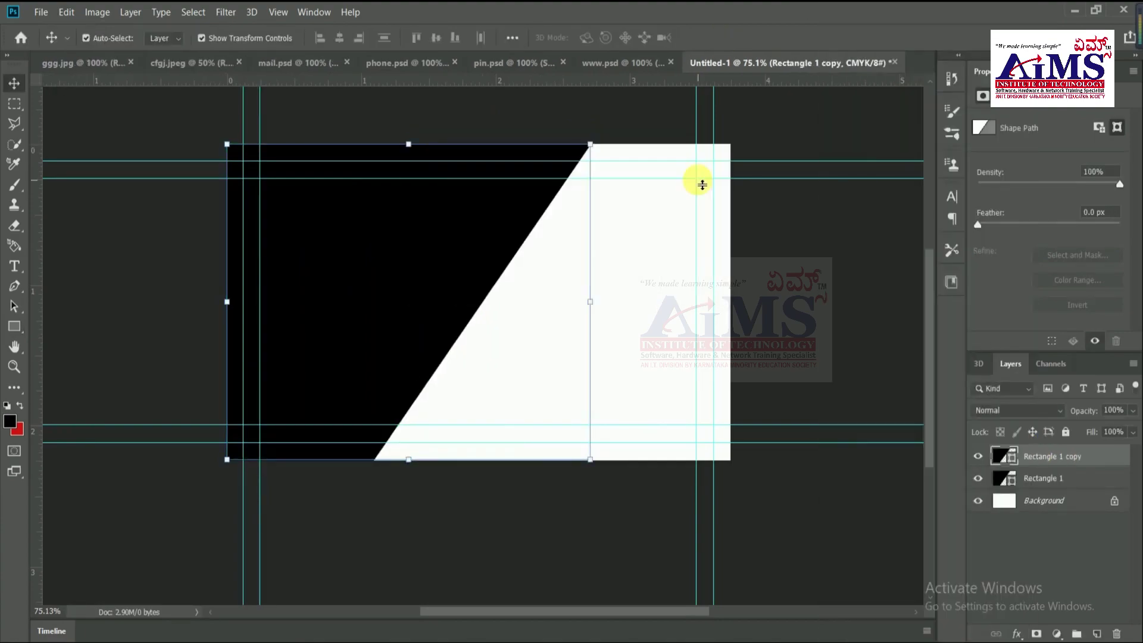
Draw a small square on the black panel with green outline and green fill
{"action": "left_click", "coordinate": [14, 326]}
{"action": "left_click_drag", "start_coordinate": [292, 262], "coordinate": [314, 284]}
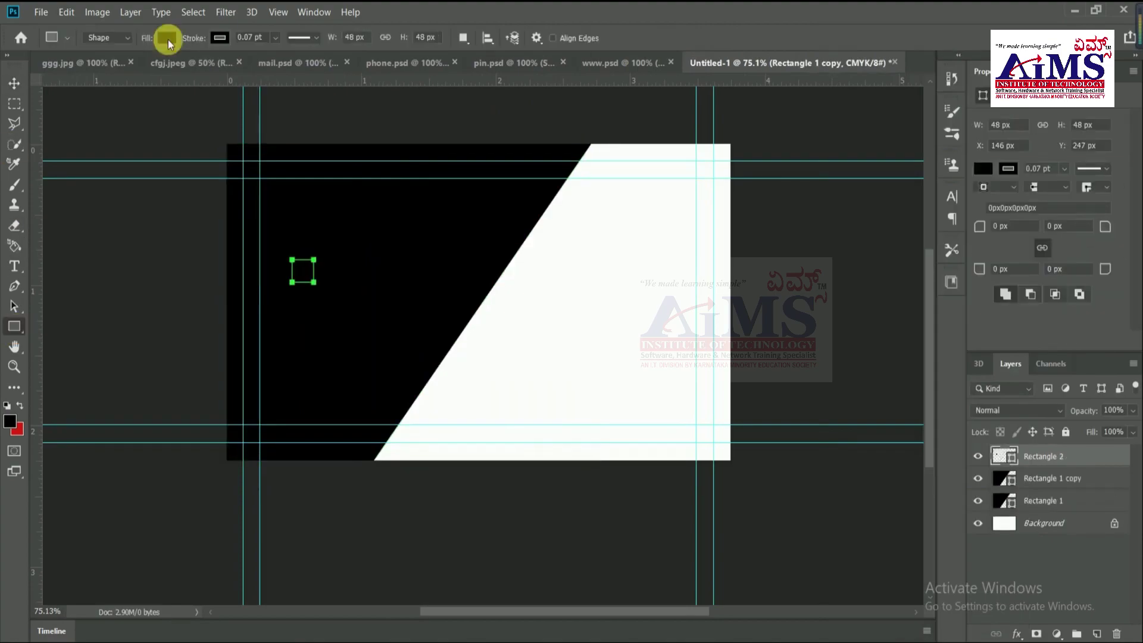
{"action": "left_click", "coordinate": [223, 39]}
{"action": "left_click", "coordinate": [290, 68]}
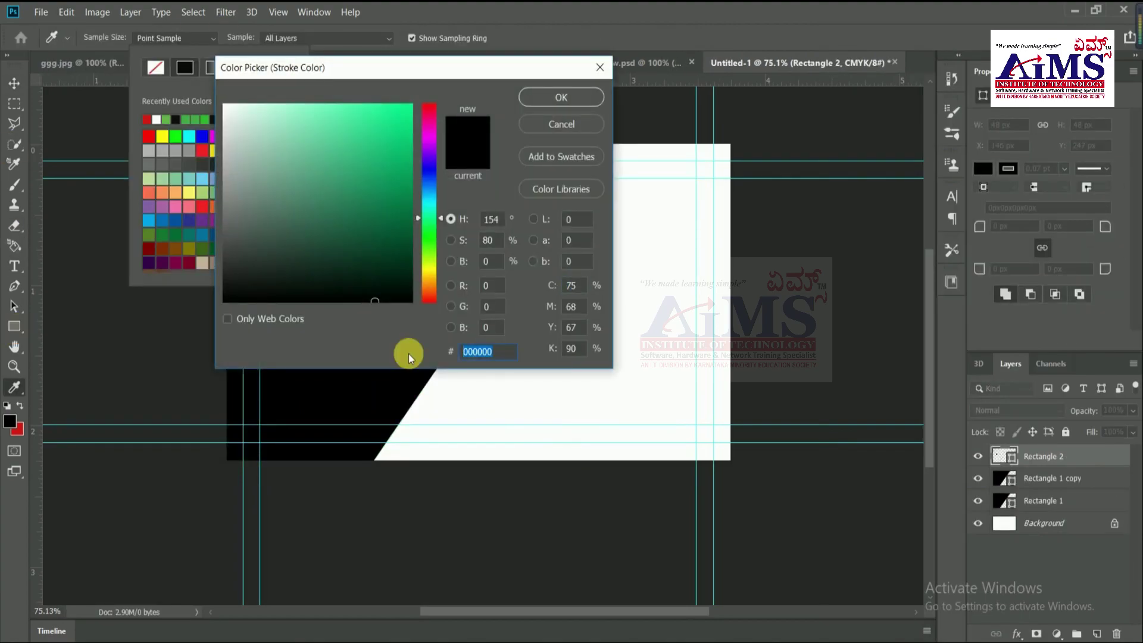
{"action": "left_click", "coordinate": [555, 96]}
{"action": "left_click", "coordinate": [169, 39]}
{"action": "left_click", "coordinate": [256, 68]}
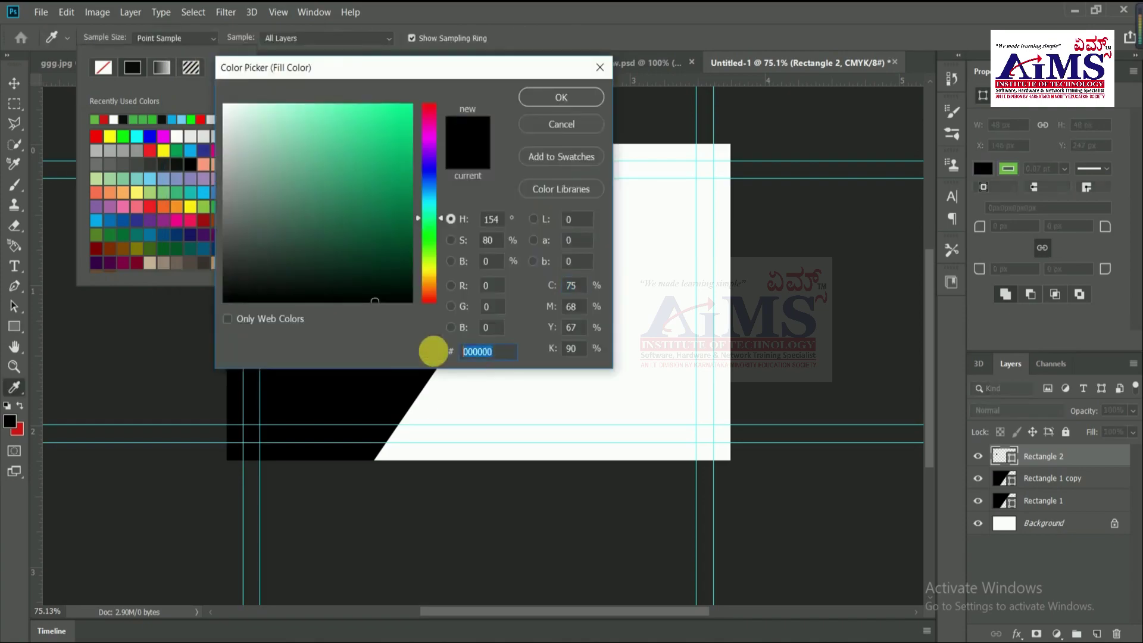
{"action": "key", "text": "ctrl+v"}
{"action": "left_click", "coordinate": [562, 97]}
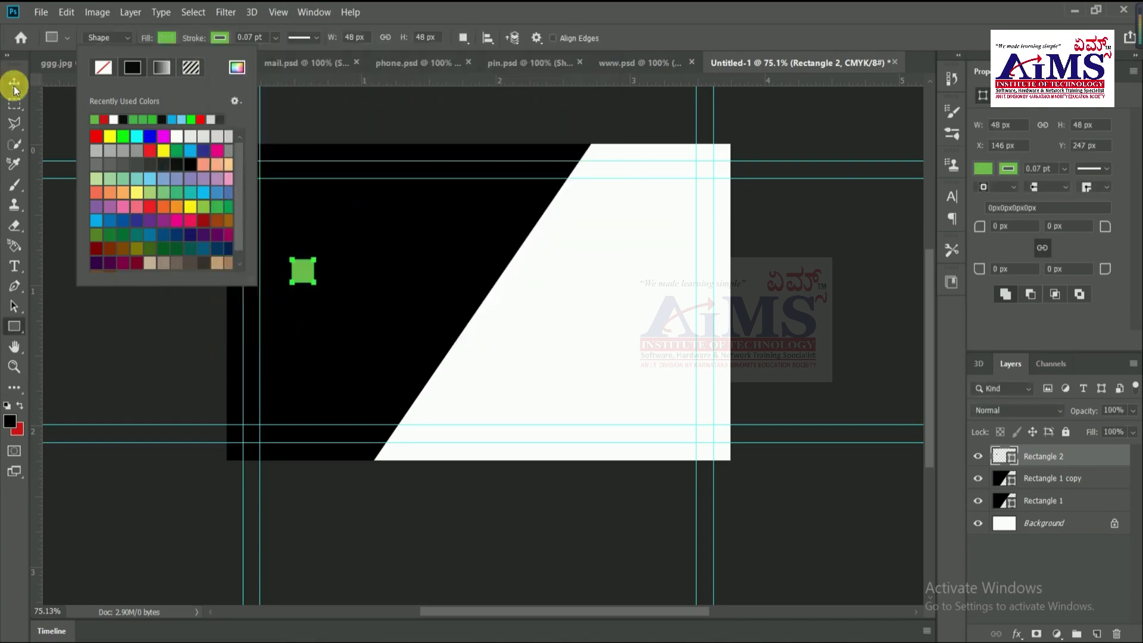
Stretch the green square into a wide band across the black panel
{"action": "key", "text": "ctrl+t"}
{"action": "mouse_move", "coordinate": [316, 271]}
{"action": "left_mouse_down"}
{"action": "mouse_move", "coordinate": [464, 271]}
{"action": "mouse_move", "coordinate": [227, 271]}
{"action": "mouse_move", "coordinate": [324, 363]}
{"action": "mouse_move", "coordinate": [316, 388]}
{"action": "left_mouse_up"}
{"action": "left_click_drag", "start_coordinate": [465, 324], "coordinate": [548, 322]}
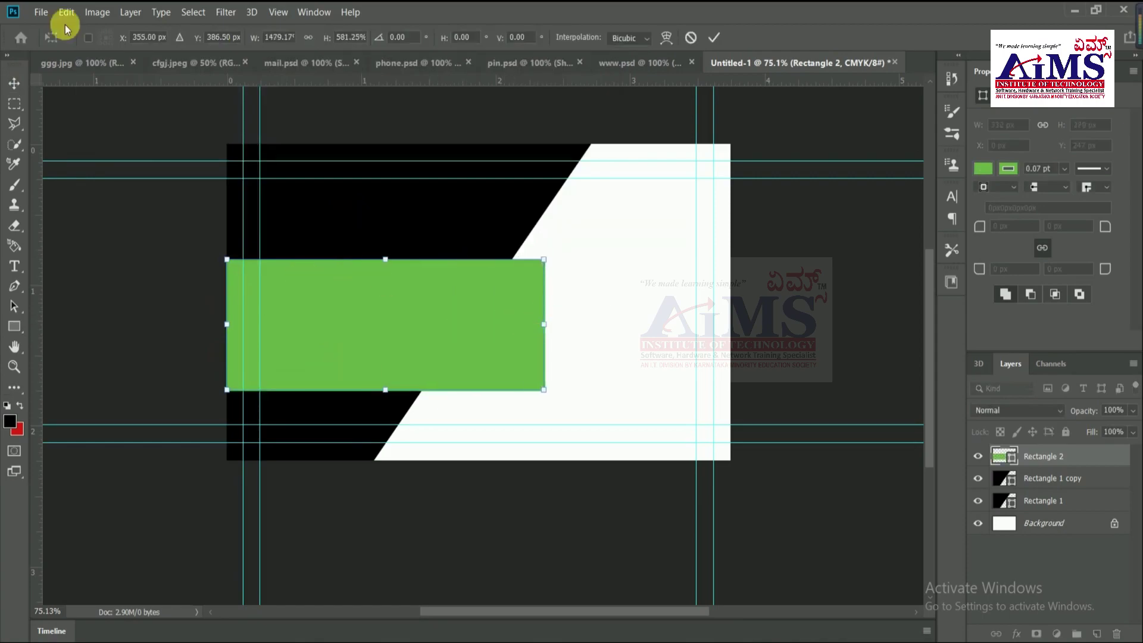
{"action": "left_click_drag", "start_coordinate": [381, 325], "coordinate": [377, 306]}
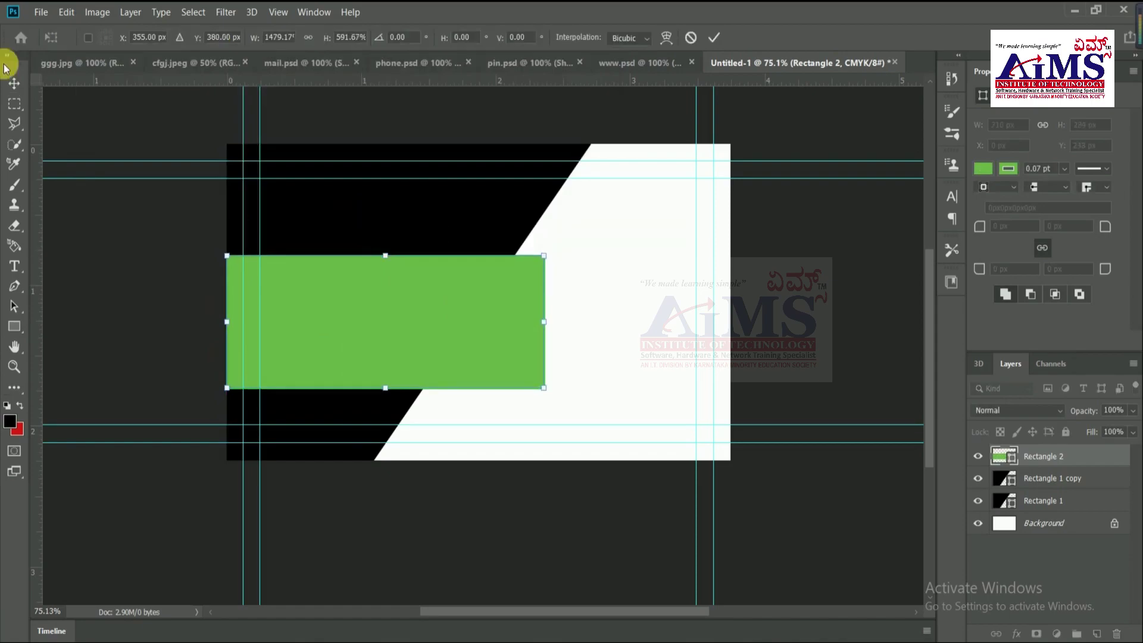
Slant the green band's right end to match the diagonal edge, then commit
{"action": "left_click", "coordinate": [48, 19]}
{"action": "mouse_move", "coordinate": [88, 349]}
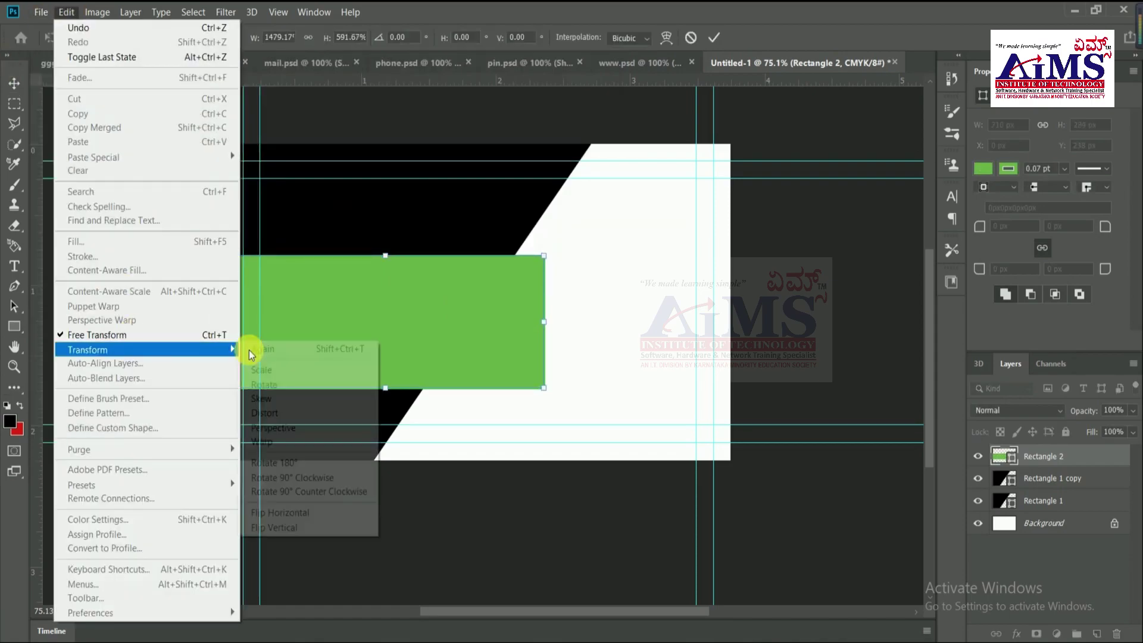
{"action": "left_click", "coordinate": [276, 415]}
{"action": "left_click_drag", "start_coordinate": [543, 388], "coordinate": [471, 391]}
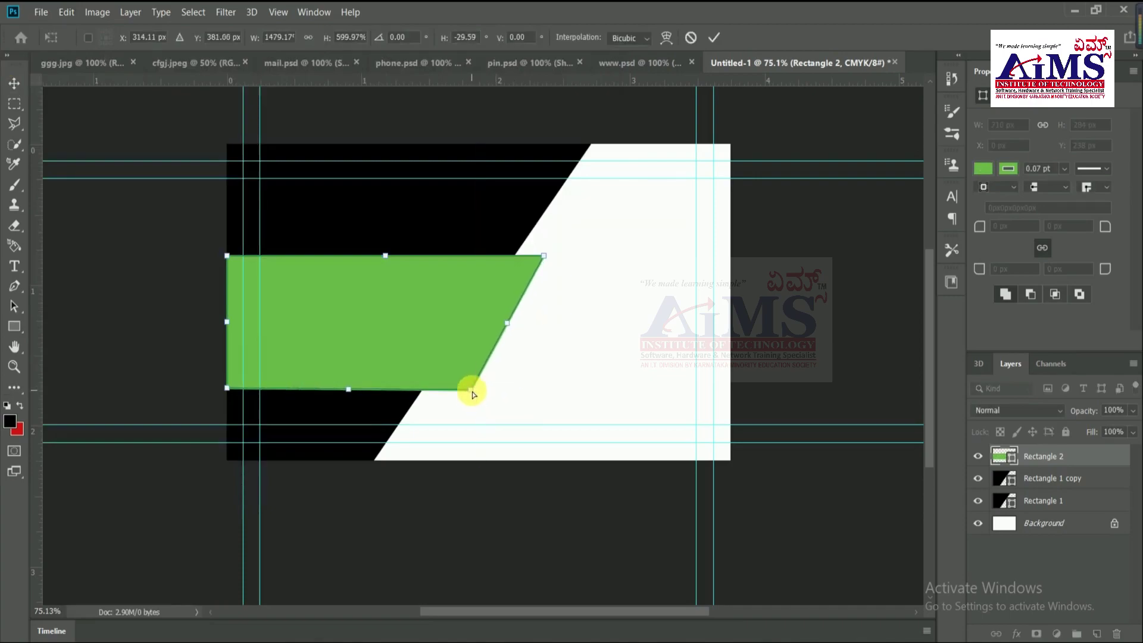
{"action": "left_click", "coordinate": [67, 12]}
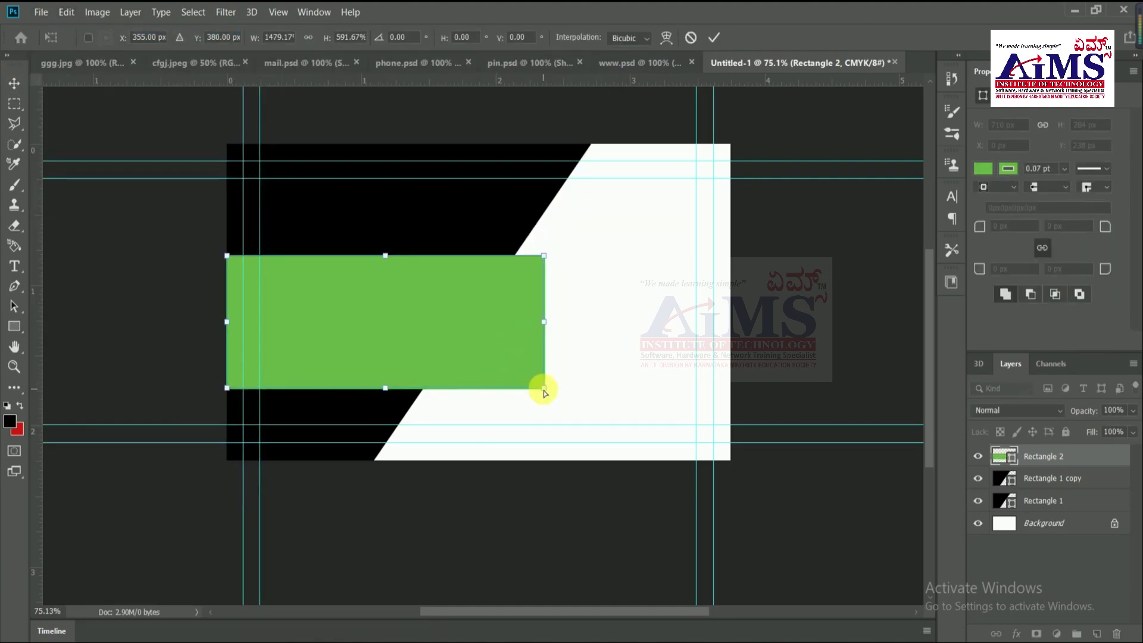
{"action": "left_click_drag", "start_coordinate": [541, 388], "coordinate": [451, 396]}
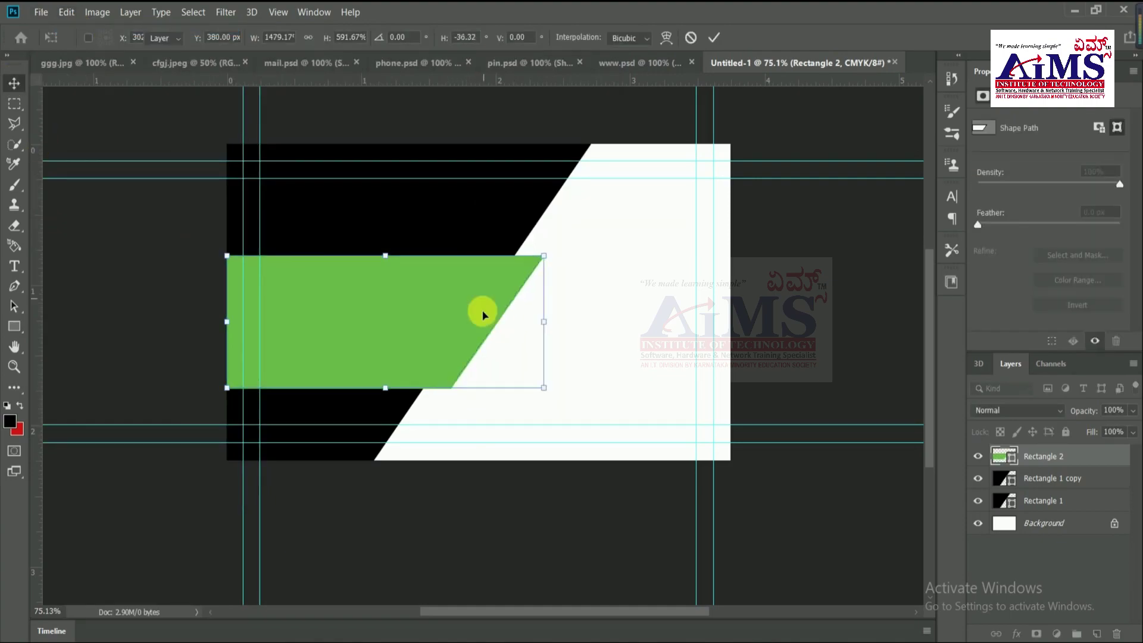
{"action": "left_click_drag", "start_coordinate": [544, 322], "coordinate": [562, 325]}
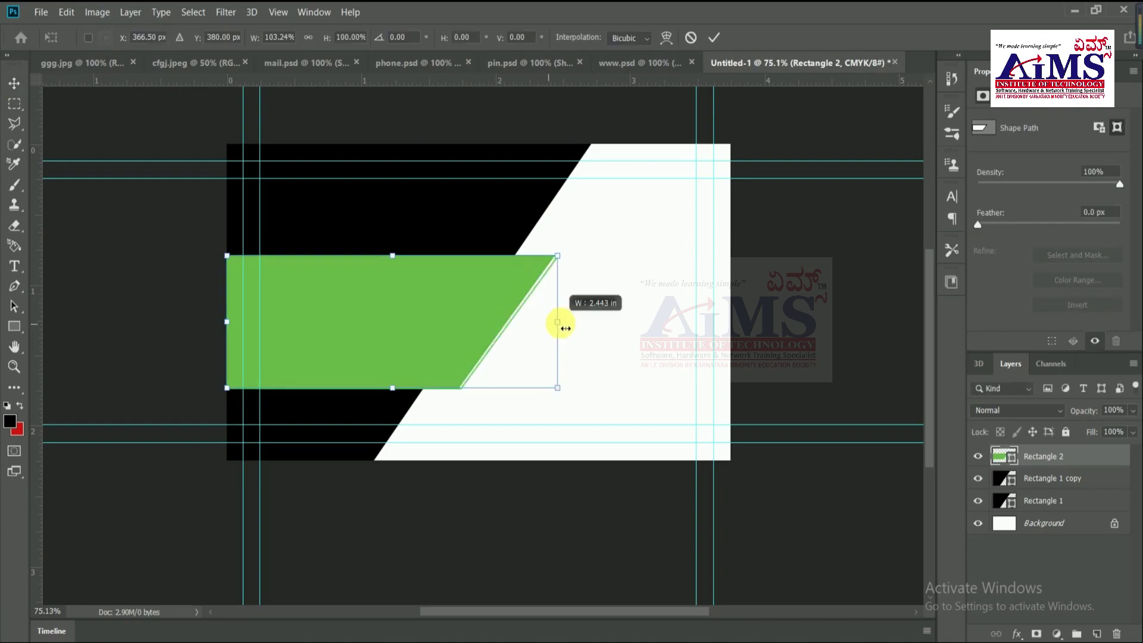
{"action": "left_click", "coordinate": [714, 39]}
Add a drop shadow to the Rectangle 1 copy layer
{"action": "left_click", "coordinate": [1051, 478]}
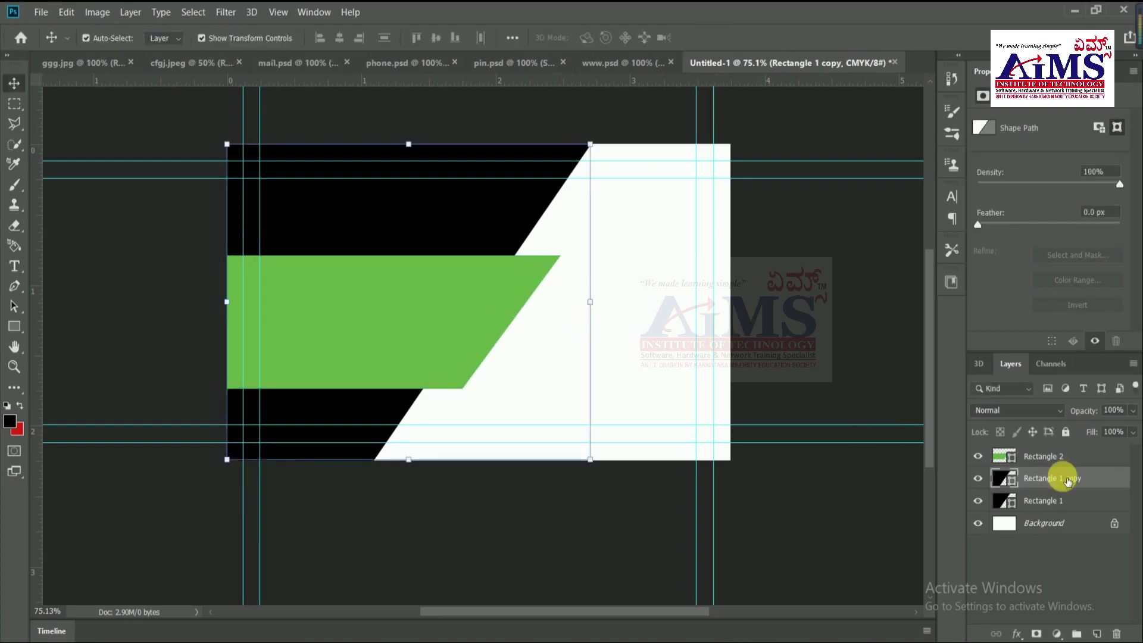
{"action": "right_click", "coordinate": [1062, 476]}
{"action": "key", "text": "Escape"}
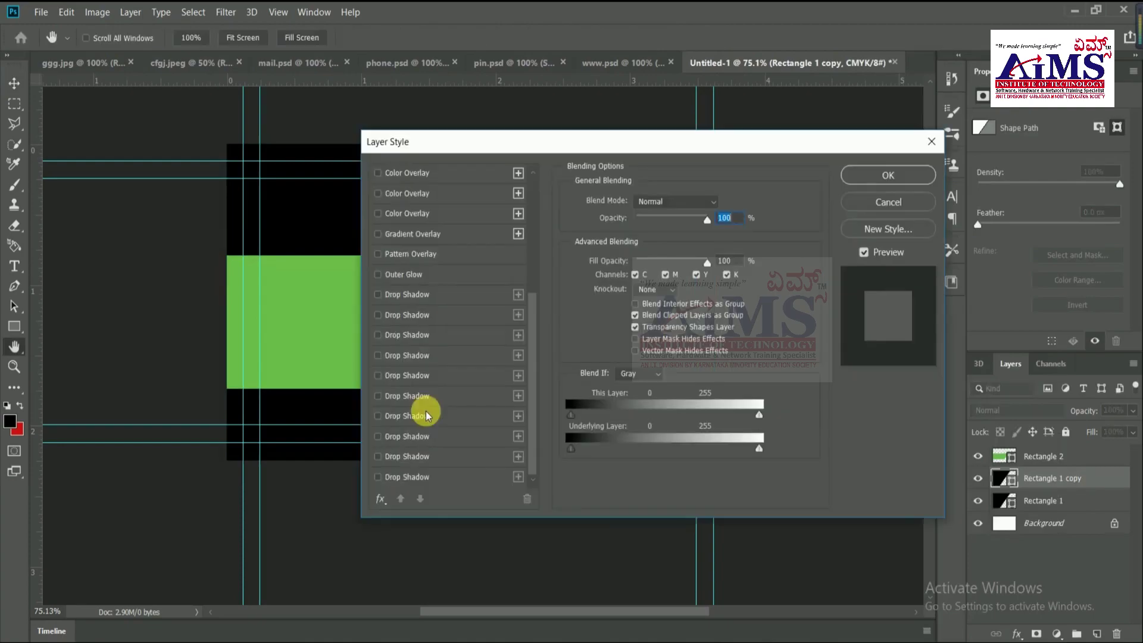
{"action": "left_click", "coordinate": [393, 477]}
{"action": "left_click", "coordinate": [888, 176]}
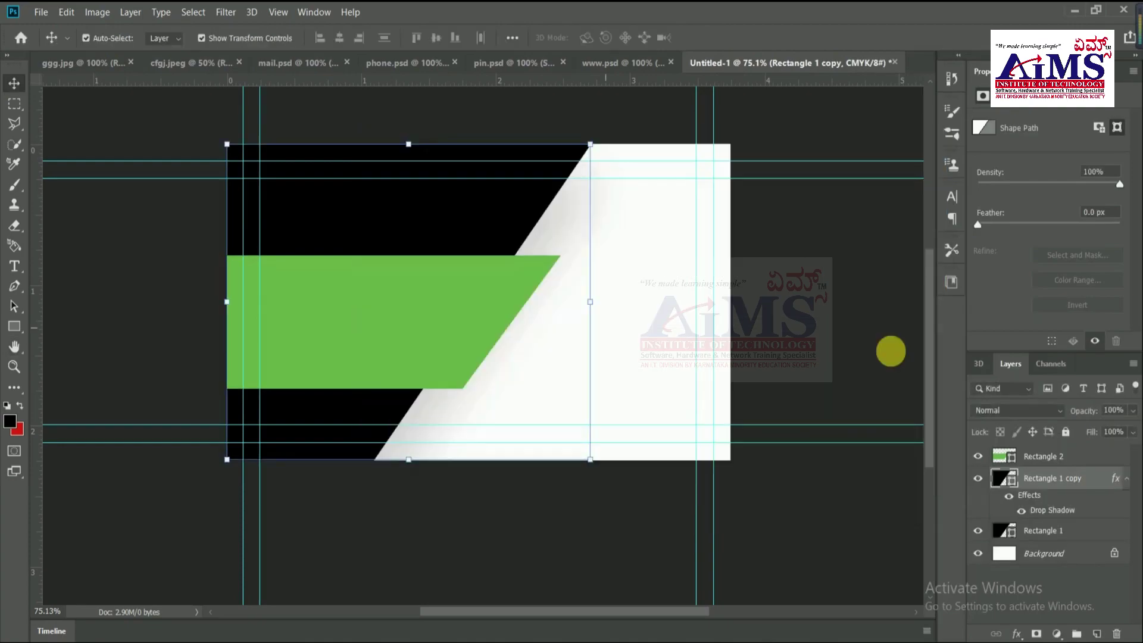
Add a drop shadow to the green band, Rectangle 2
{"action": "right_click", "coordinate": [1034, 456]}
{"action": "left_click", "coordinate": [864, 10]}
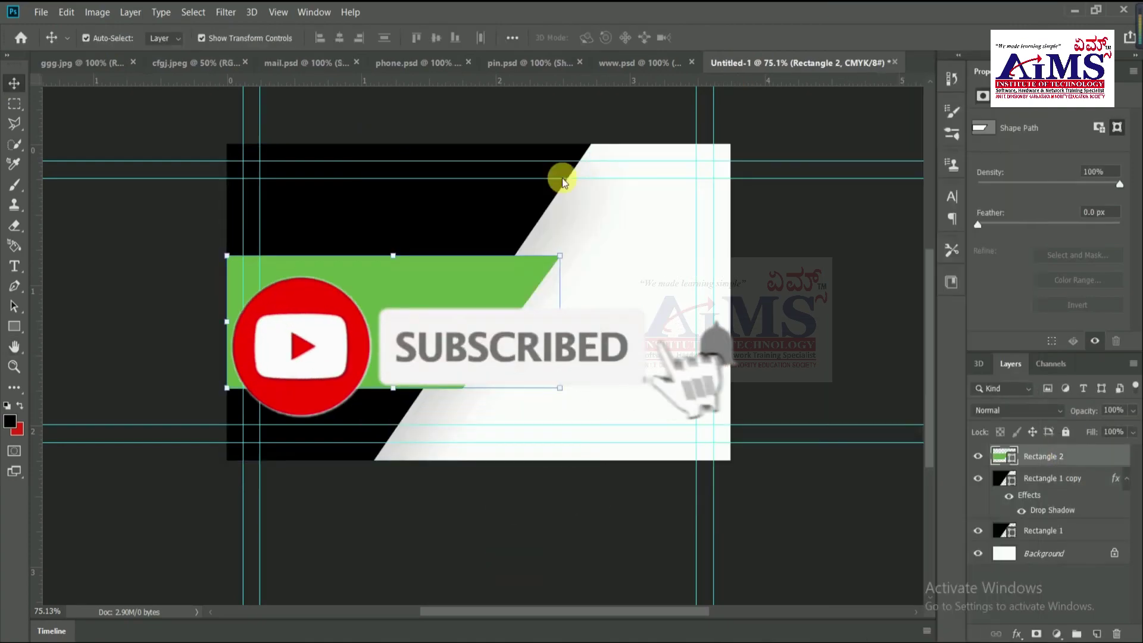
{"action": "left_click", "coordinate": [396, 477]}
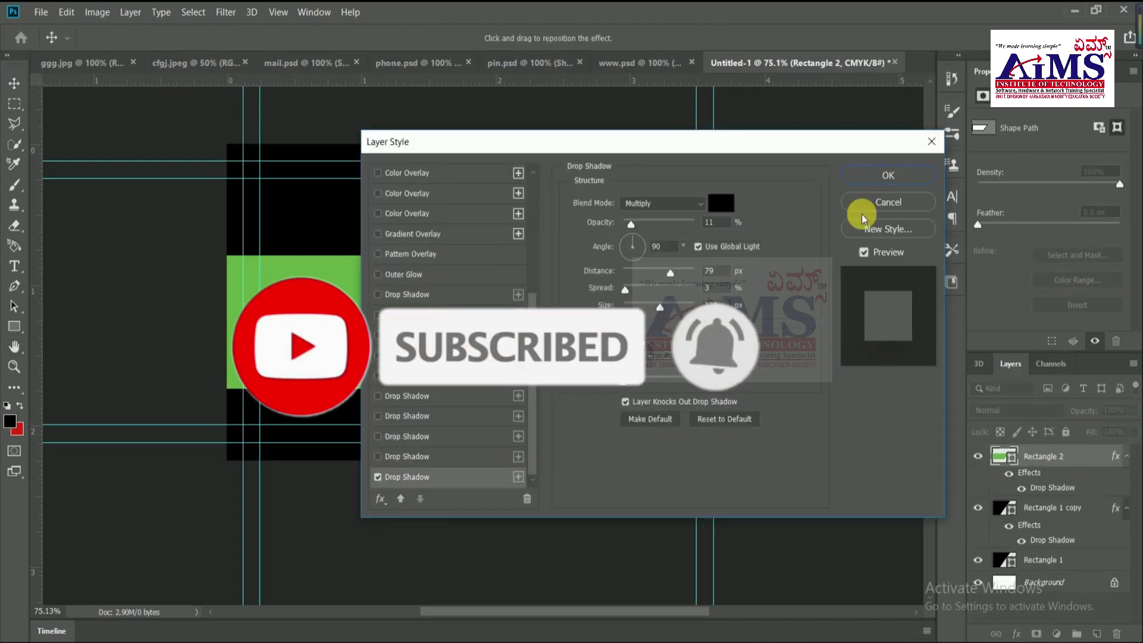
{"action": "left_click", "coordinate": [887, 176]}
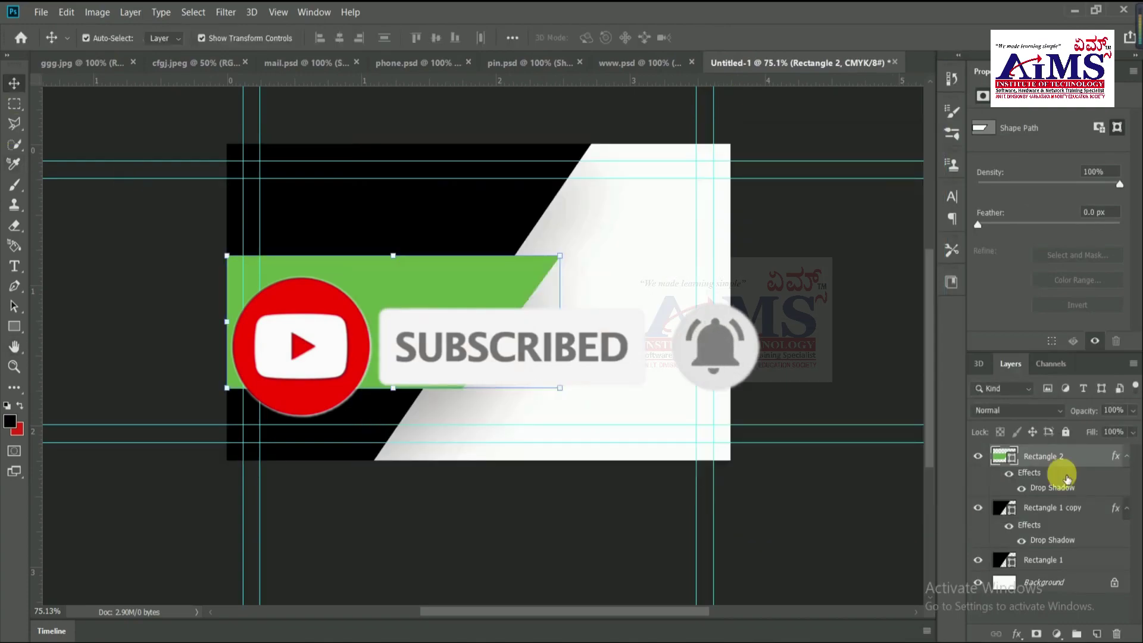
Duplicate the green band layer as Rectangle 2 copy
{"action": "right_click", "coordinate": [1054, 457]}
{"action": "left_click", "coordinate": [878, 74]}
{"action": "left_click", "coordinate": [694, 176]}
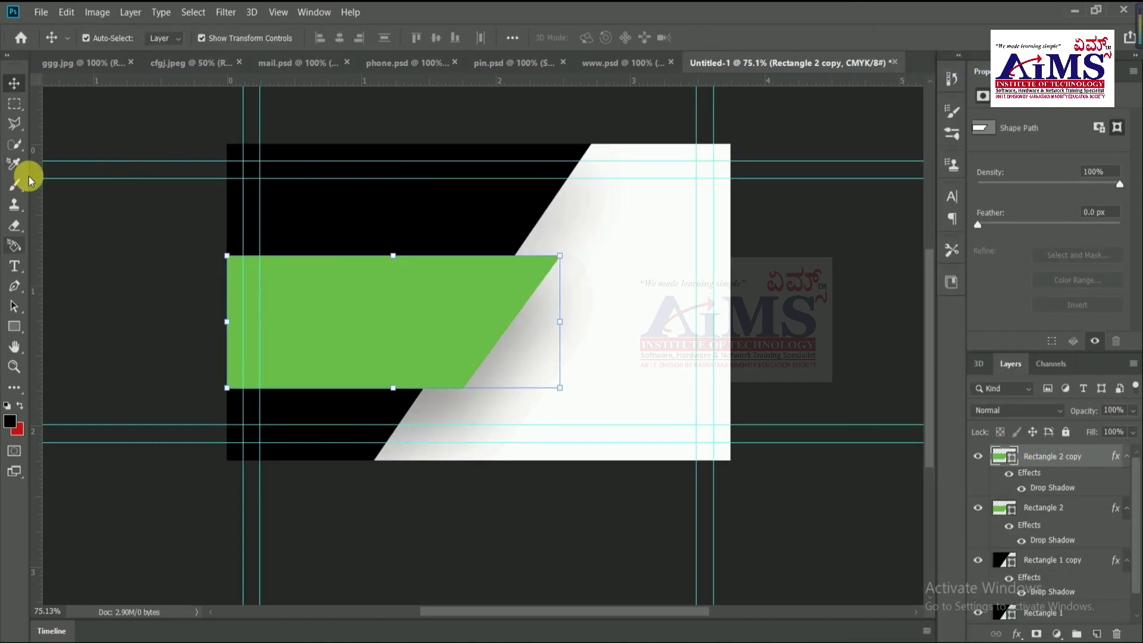
Draw a green square and transform it into a thin bar tilted about 36°
{"action": "left_click", "coordinate": [24, 326]}
{"action": "mouse_move", "coordinate": [598, 349]}
{"action": "left_mouse_down"}
{"action": "mouse_move", "coordinate": [626, 376]}
{"action": "mouse_move", "coordinate": [645, 288]}
{"action": "left_mouse_up"}
{"action": "key", "text": "ctrl+t"}
{"action": "mouse_move", "coordinate": [638, 375]}
{"action": "left_mouse_down"}
{"action": "mouse_move", "coordinate": [677, 378]}
{"action": "mouse_move", "coordinate": [633, 413]}
{"action": "left_mouse_up"}
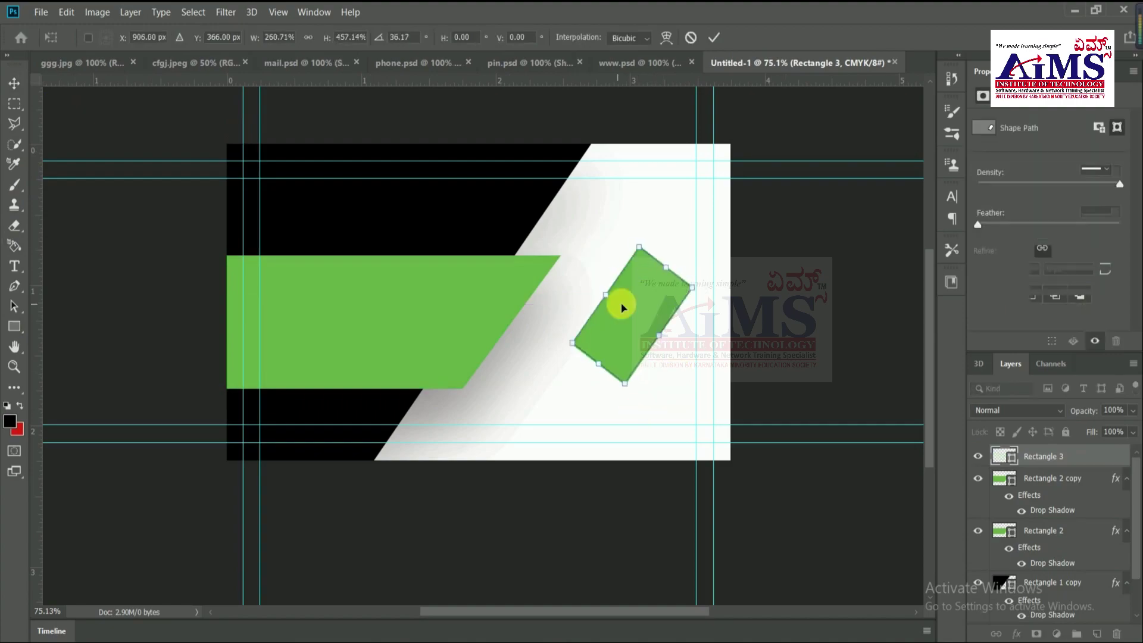
{"action": "mouse_move", "coordinate": [621, 308]}
{"action": "left_mouse_down"}
{"action": "mouse_move", "coordinate": [536, 327]}
{"action": "mouse_move", "coordinate": [700, 403]}
{"action": "mouse_move", "coordinate": [680, 356]}
{"action": "mouse_move", "coordinate": [730, 248]}
{"action": "left_mouse_up"}
{"action": "left_click_drag", "start_coordinate": [620, 437], "coordinate": [556, 485]}
{"action": "left_click_drag", "start_coordinate": [670, 388], "coordinate": [648, 393]}
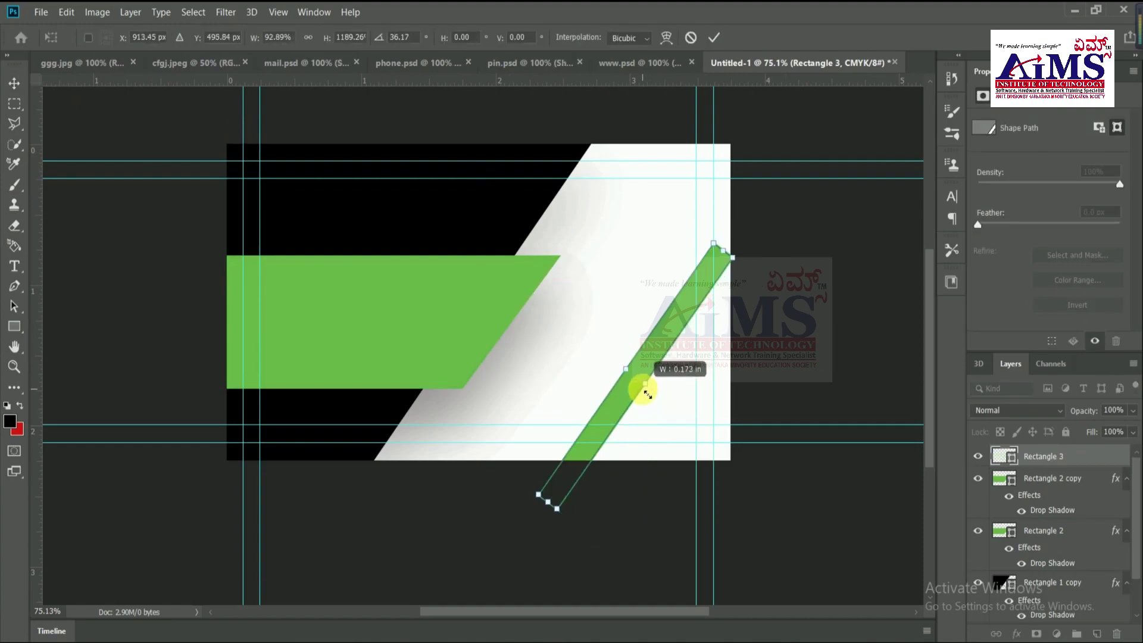
{"action": "left_click_drag", "start_coordinate": [723, 250], "coordinate": [747, 202]}
{"action": "mouse_move", "coordinate": [645, 357]}
{"action": "left_mouse_down"}
{"action": "mouse_move", "coordinate": [642, 368]}
{"action": "mouse_move", "coordinate": [661, 376]}
{"action": "left_mouse_up"}
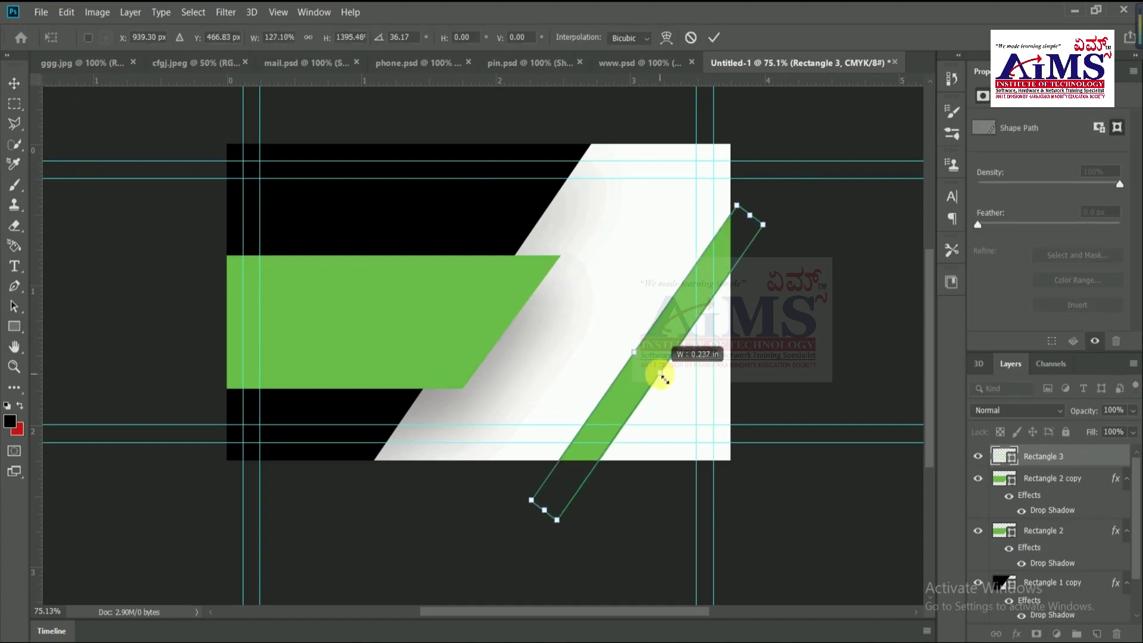
{"action": "left_click", "coordinate": [713, 39]}
Move the tilted strip onto the green band, lengthening and narrowing it
{"action": "right_click", "coordinate": [1039, 458]}
{"action": "left_click", "coordinate": [878, 12]}
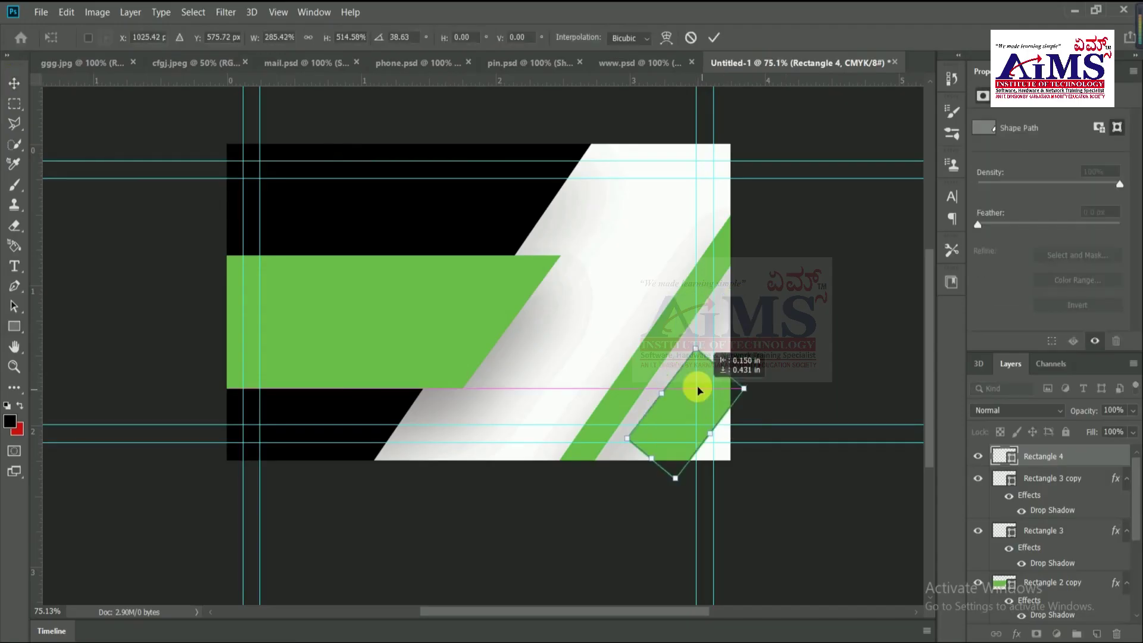
{"action": "mouse_move", "coordinate": [723, 334]}
{"action": "left_mouse_down"}
{"action": "mouse_move", "coordinate": [695, 388]}
{"action": "mouse_move", "coordinate": [727, 356]}
{"action": "mouse_move", "coordinate": [764, 272]}
{"action": "left_mouse_up"}
{"action": "left_click_drag", "start_coordinate": [640, 452], "coordinate": [607, 498]}
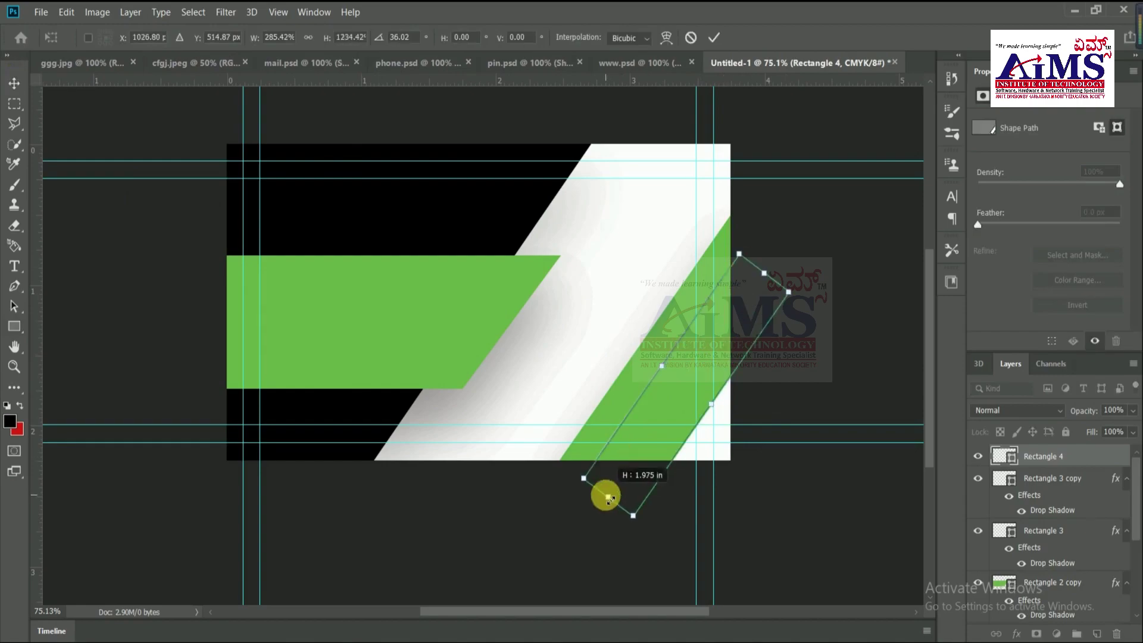
{"action": "left_click_drag", "start_coordinate": [711, 404], "coordinate": [662, 368]}
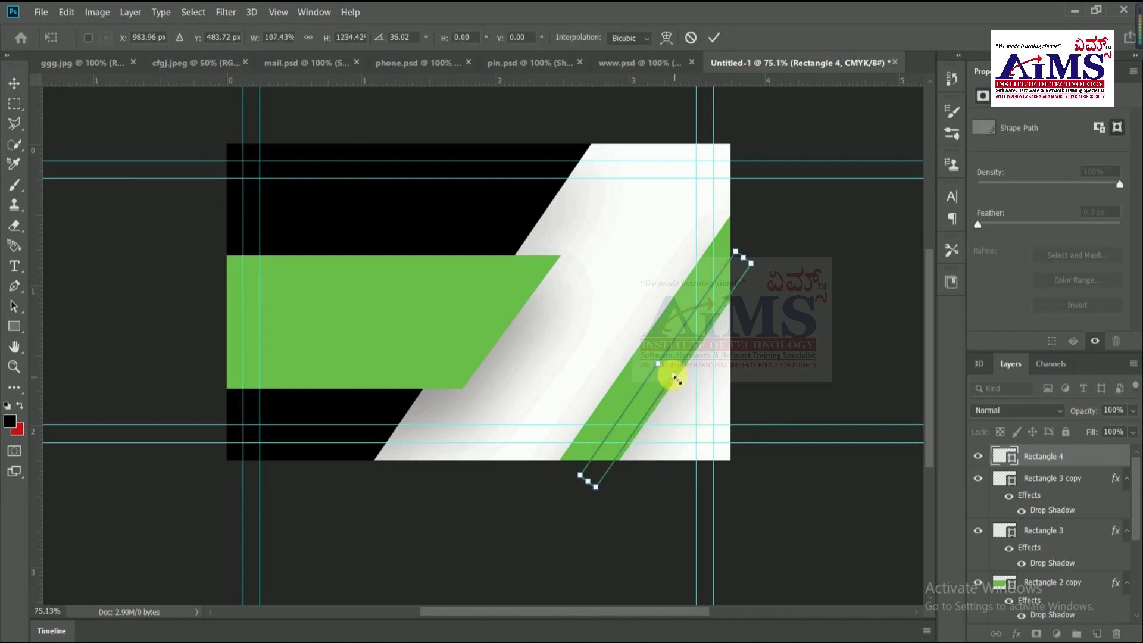
{"action": "left_click_drag", "start_coordinate": [660, 366], "coordinate": [677, 379]}
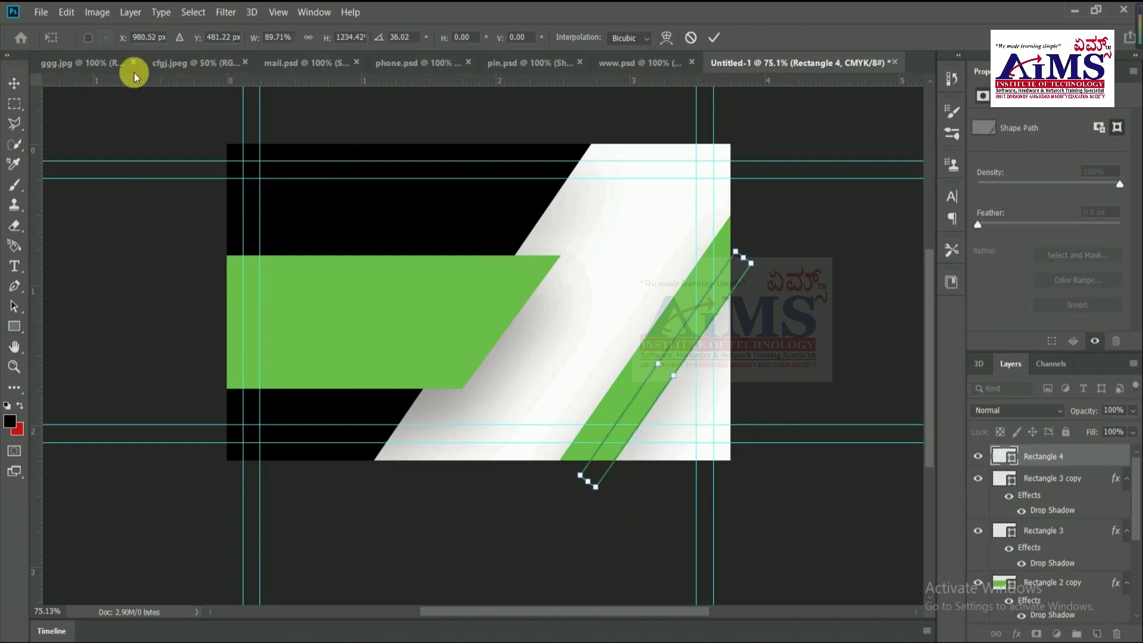
Give the thin strip a green outline and green fill
{"action": "left_click", "coordinate": [15, 328]}
{"action": "left_click", "coordinate": [219, 39]}
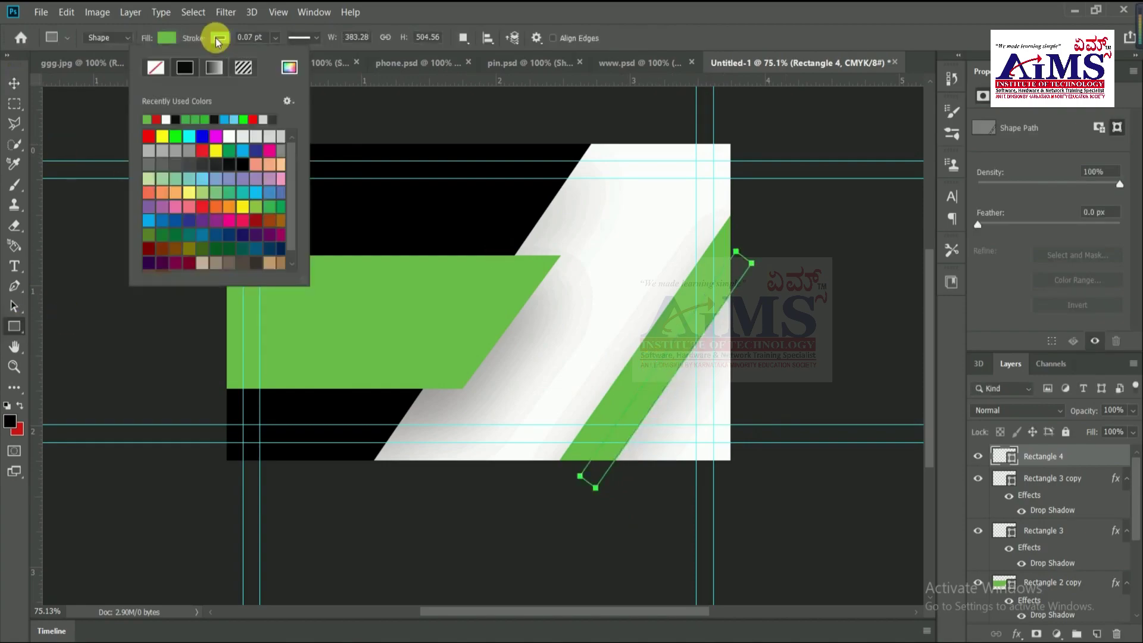
{"action": "left_click", "coordinate": [290, 69]}
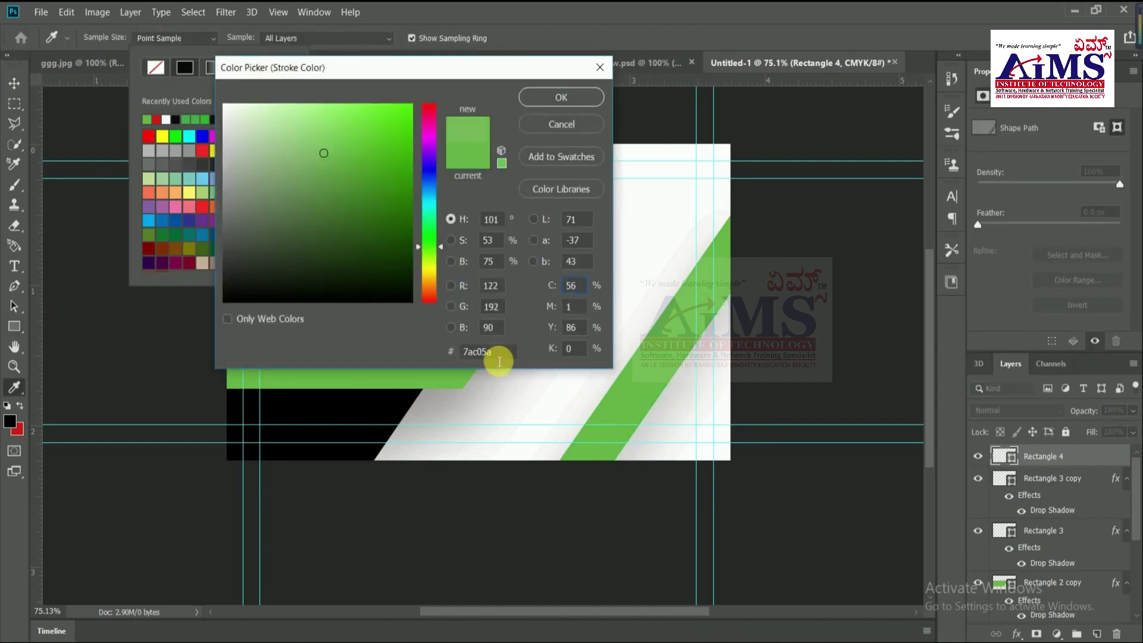
{"action": "left_click_drag", "start_coordinate": [500, 360], "coordinate": [453, 357]}
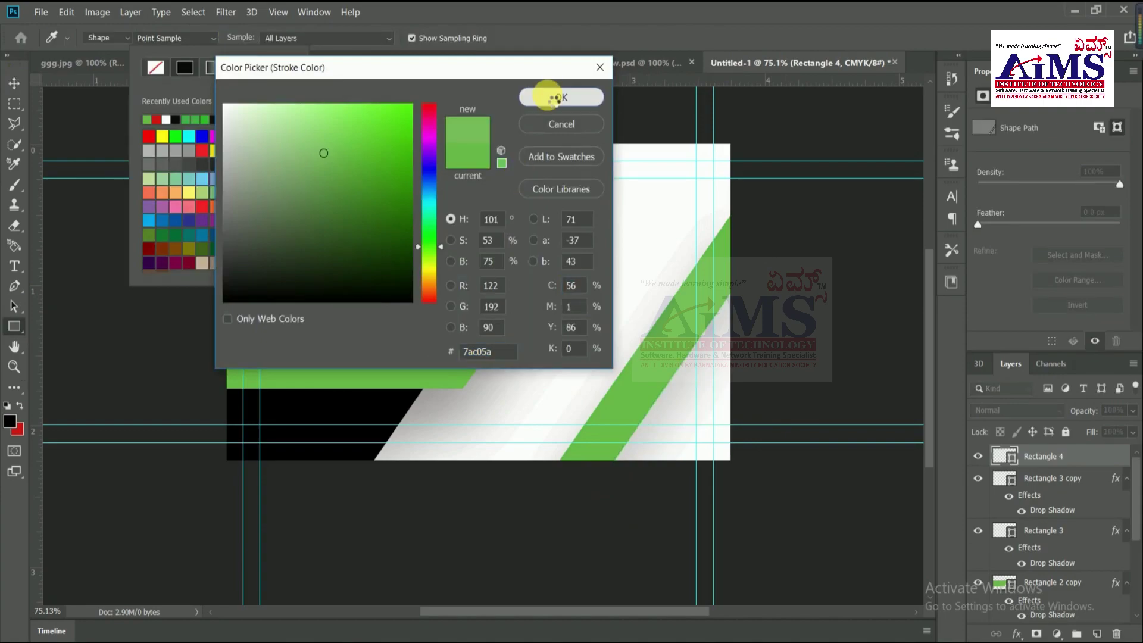
{"action": "left_click", "coordinate": [562, 97]}
{"action": "left_click", "coordinate": [169, 37]}
{"action": "left_click", "coordinate": [240, 68]}
{"action": "left_click_drag", "start_coordinate": [501, 352], "coordinate": [427, 350]}
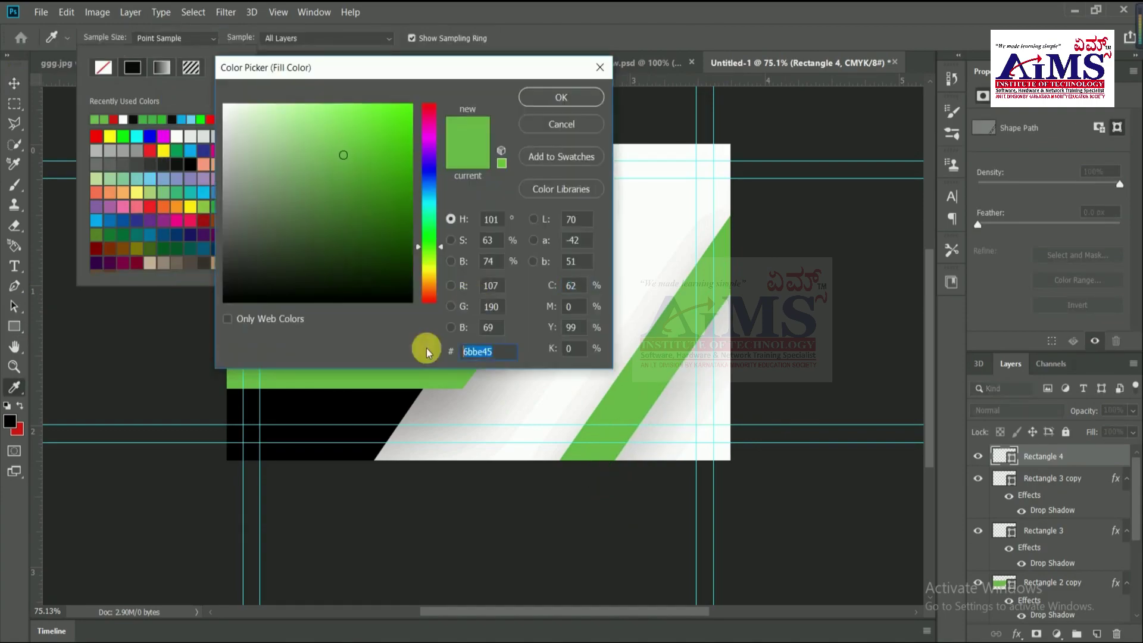
{"action": "left_click", "coordinate": [558, 96]}
{"action": "left_click", "coordinate": [1043, 454]}
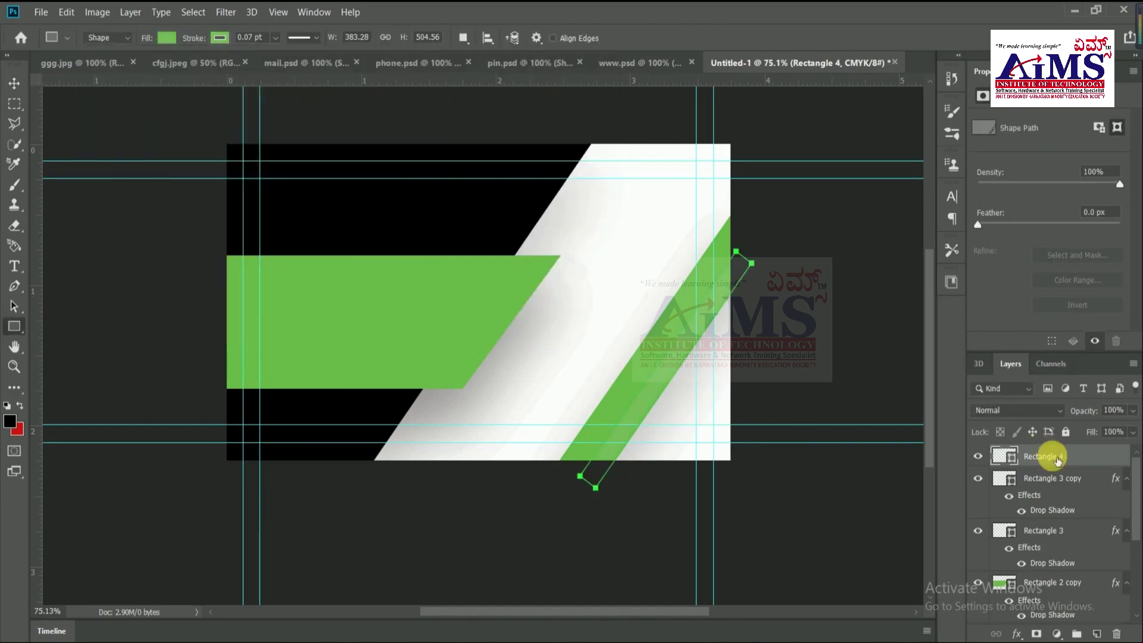
Duplicate the strip layer as Rectangle 4 copy
{"action": "right_click", "coordinate": [1043, 457]}
{"action": "left_click", "coordinate": [882, 81]}
{"action": "left_click", "coordinate": [694, 174]}
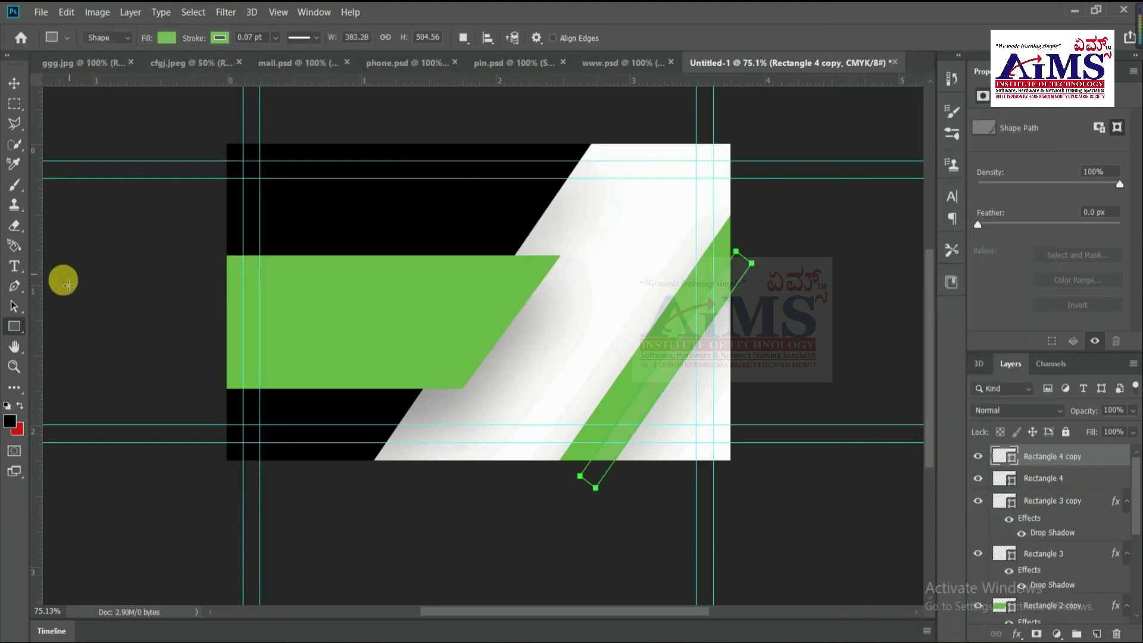
Draw Rectangle 5 and shape it into a thin strip rotated 36° along the band
{"action": "left_click_drag", "start_coordinate": [649, 356], "coordinate": [714, 423]}
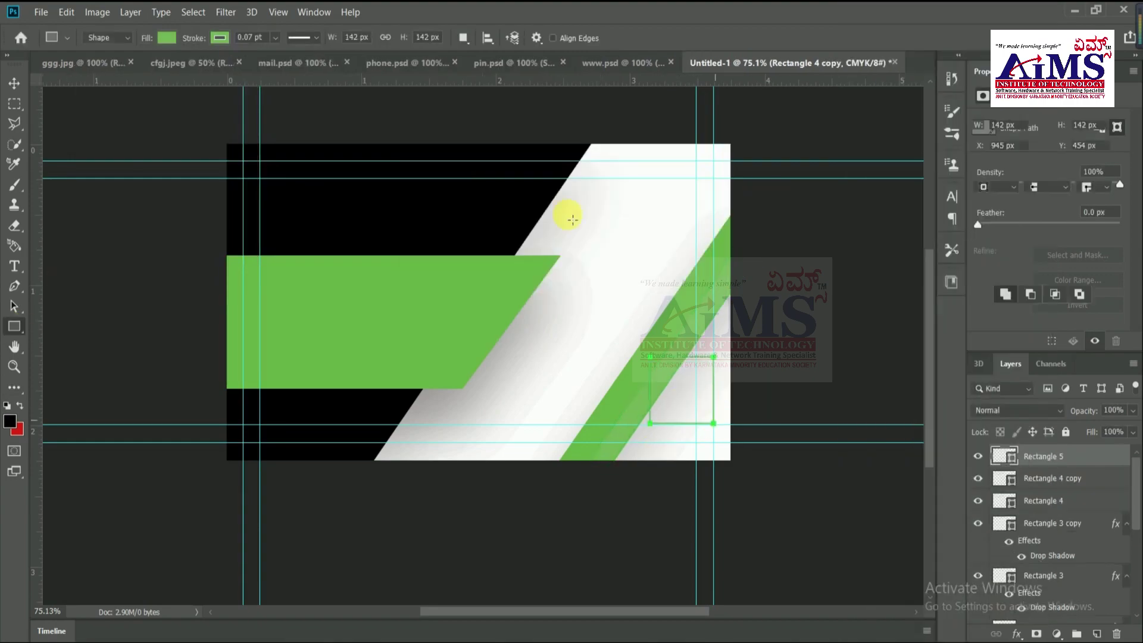
{"action": "key", "text": "v"}
{"action": "left_click_drag", "start_coordinate": [716, 364], "coordinate": [681, 357]}
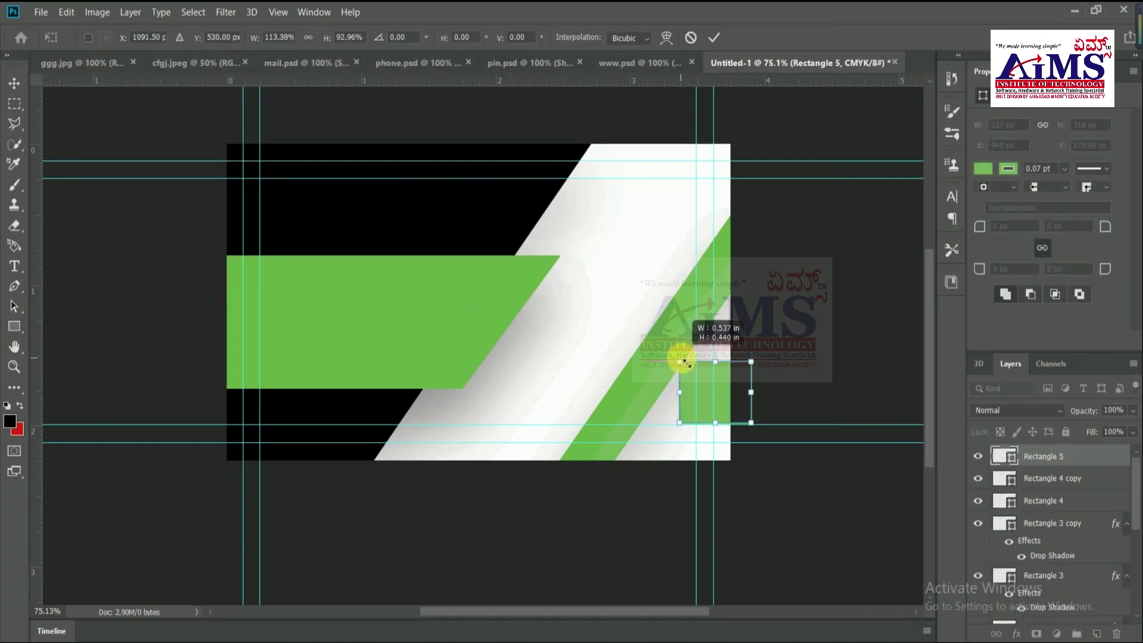
{"action": "left_click_drag", "start_coordinate": [781, 383], "coordinate": [767, 419]}
{"action": "left_click_drag", "start_coordinate": [732, 366], "coordinate": [764, 317]}
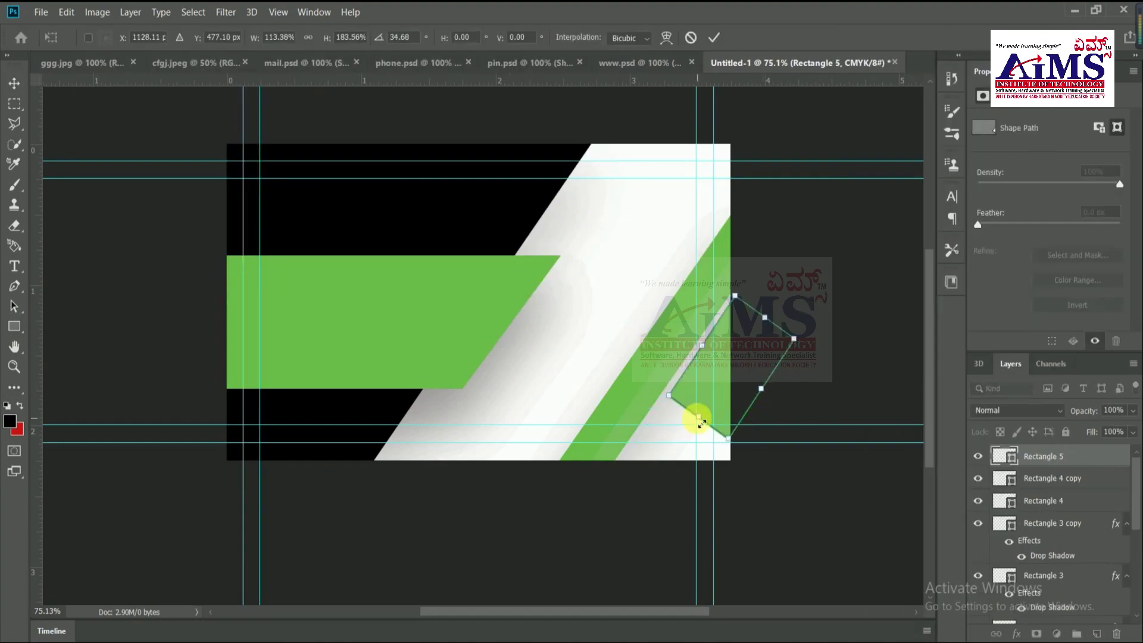
{"action": "left_click_drag", "start_coordinate": [698, 417], "coordinate": [632, 522]}
{"action": "left_click_drag", "start_coordinate": [667, 395], "coordinate": [663, 393]}
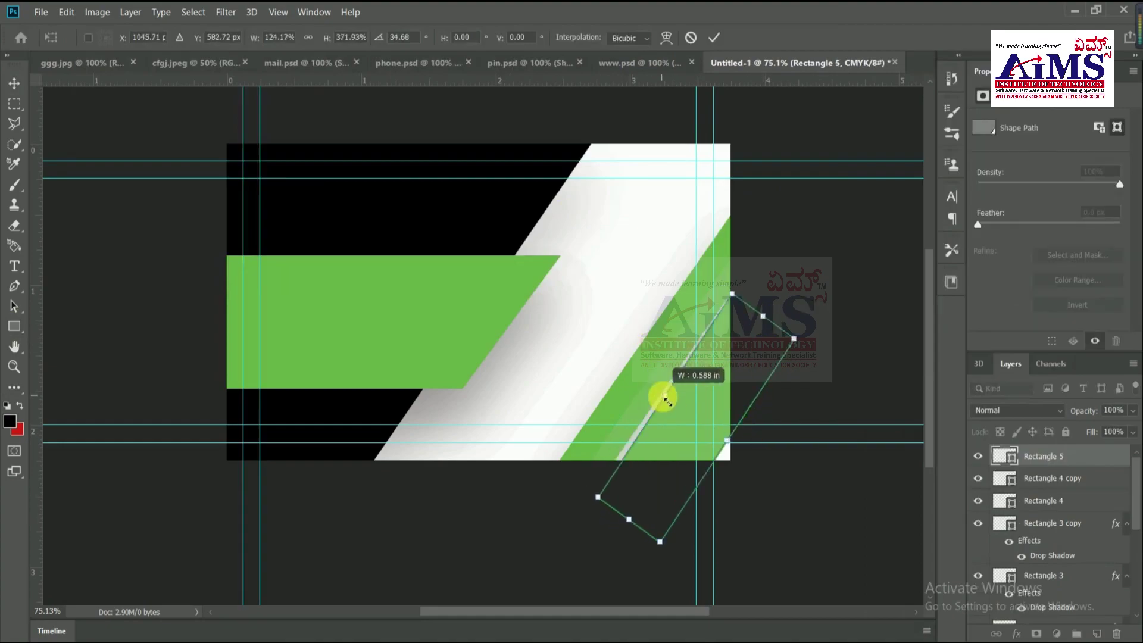
{"action": "mouse_move", "coordinate": [725, 459]}
{"action": "left_mouse_down"}
{"action": "mouse_move", "coordinate": [738, 486]}
{"action": "mouse_move", "coordinate": [733, 476]}
{"action": "left_mouse_up"}
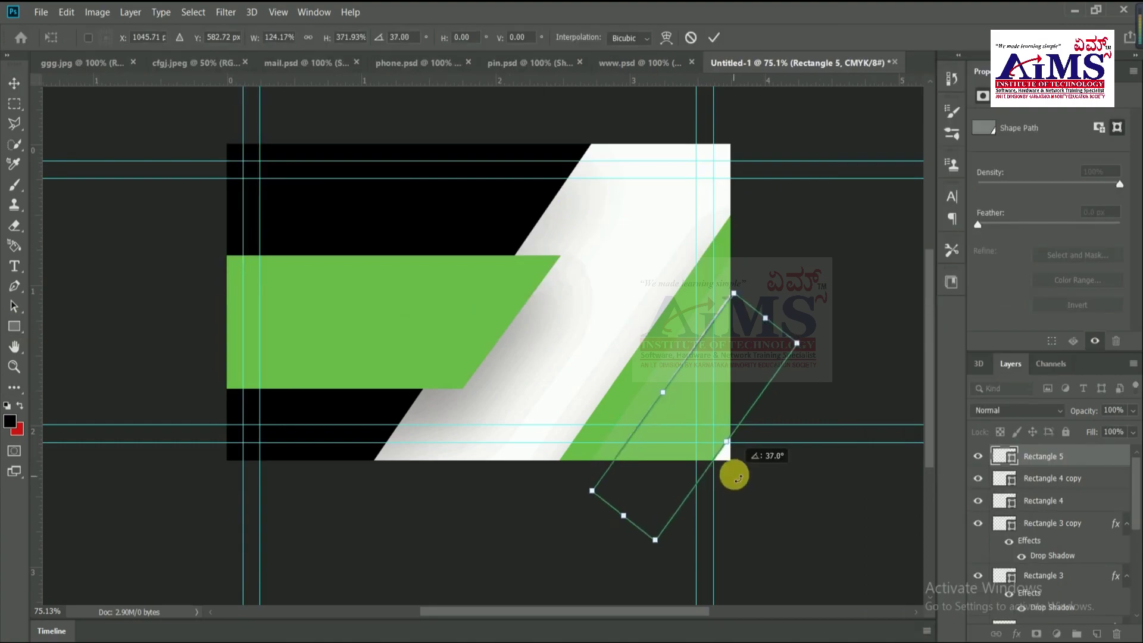
{"action": "left_click_drag", "start_coordinate": [663, 391], "coordinate": [663, 392]}
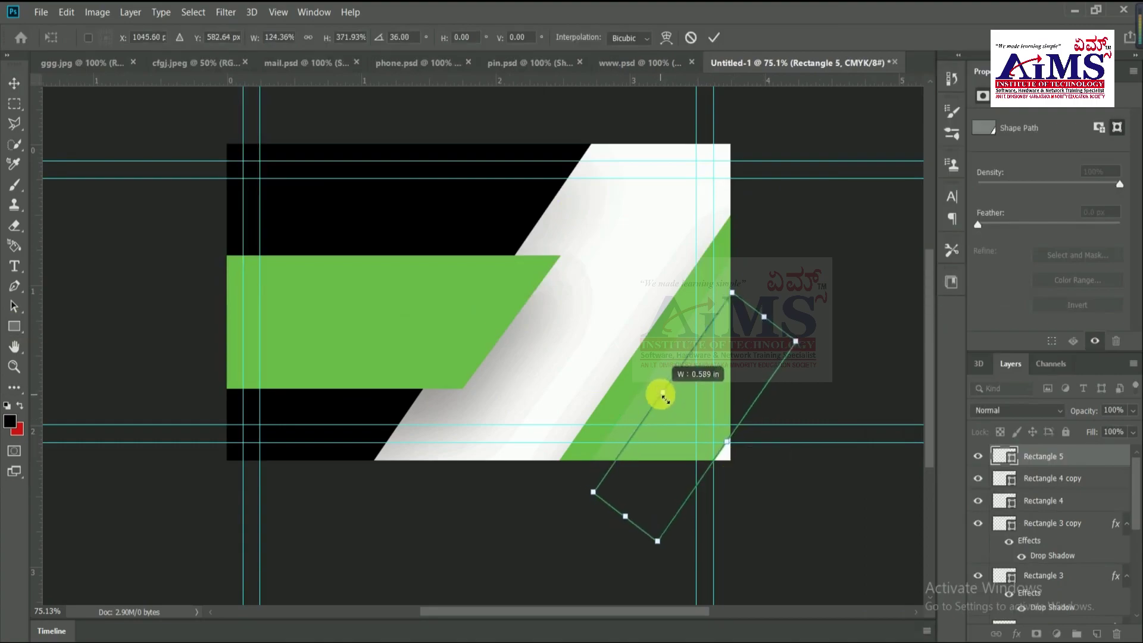
{"action": "left_click_drag", "start_coordinate": [717, 437], "coordinate": [676, 403]}
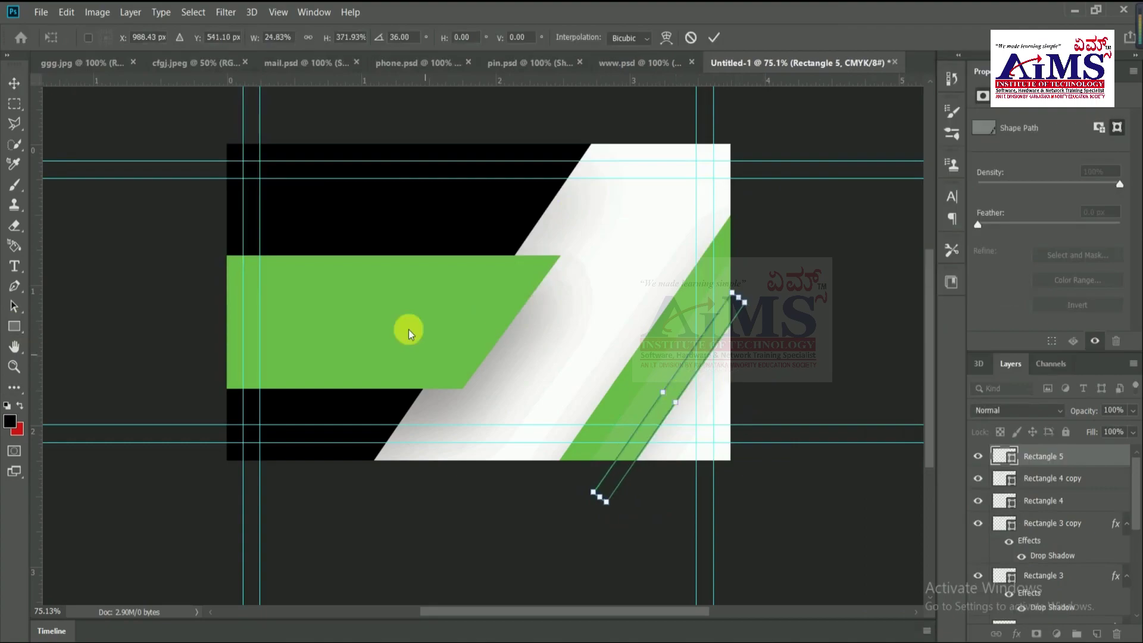
{"action": "left_click", "coordinate": [13, 327]}
Colour the new strip with a light green 89c070 outline and 7ac05a fill
{"action": "left_click", "coordinate": [220, 38]}
{"action": "left_click", "coordinate": [290, 68]}
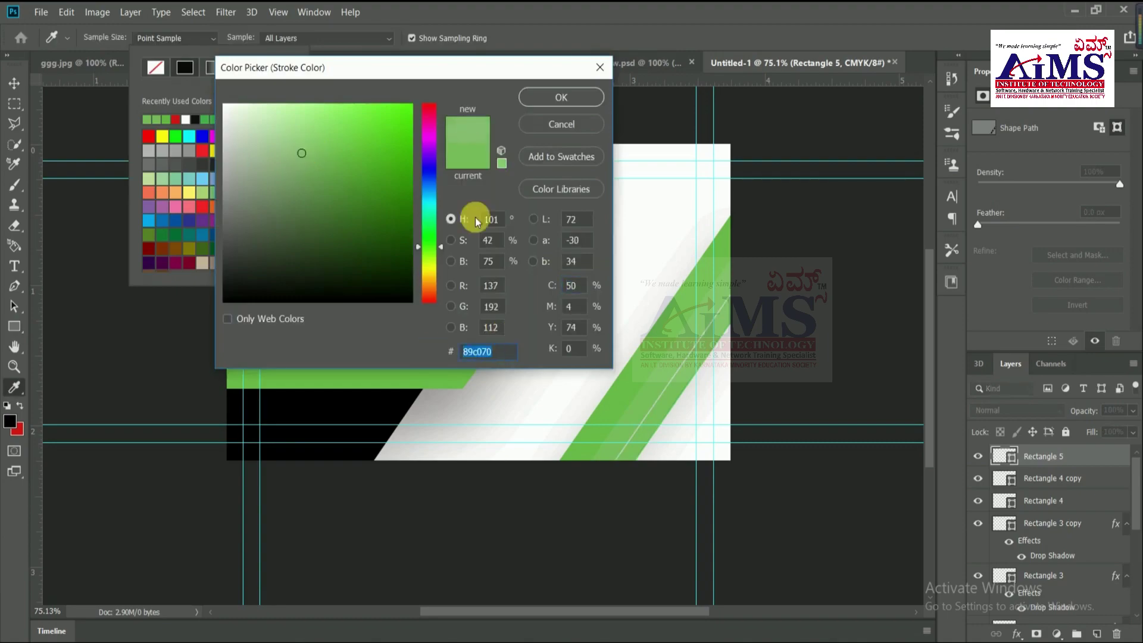
{"action": "left_click", "coordinate": [553, 115]}
{"action": "left_click", "coordinate": [169, 37]}
{"action": "left_click", "coordinate": [238, 67]}
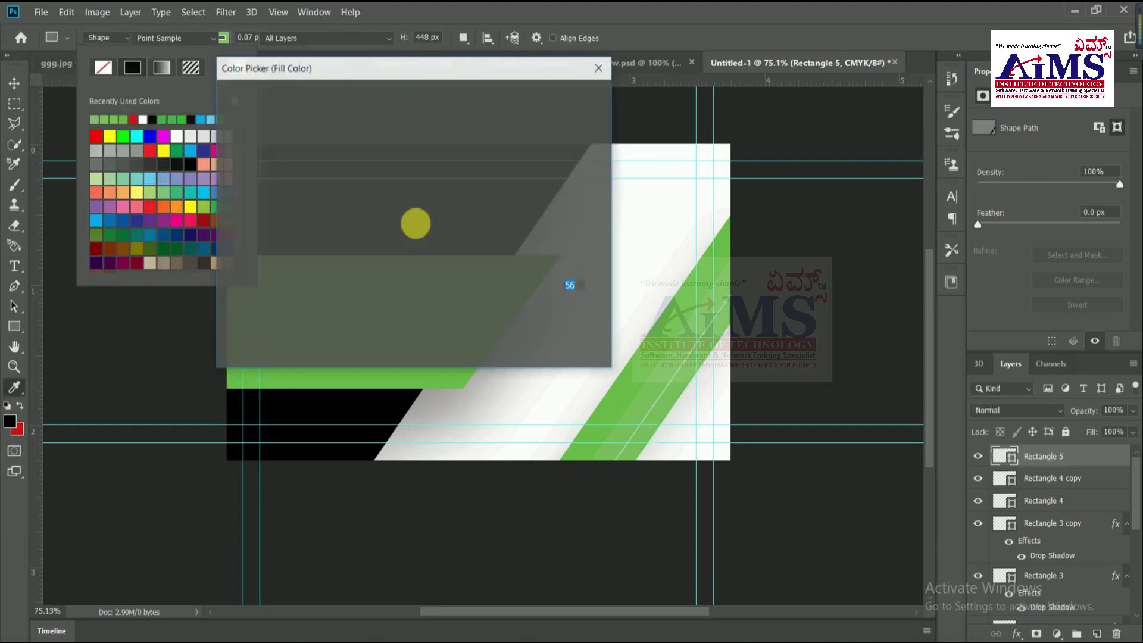
{"action": "left_click_drag", "start_coordinate": [516, 352], "coordinate": [420, 345]}
{"action": "left_click", "coordinate": [562, 97]}
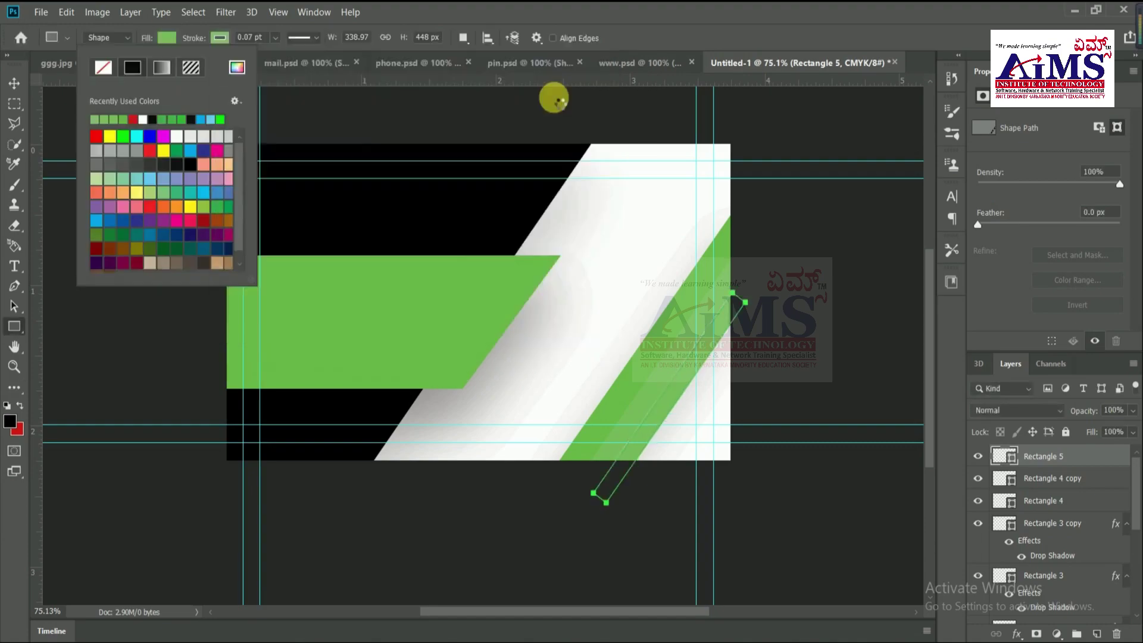
{"action": "right_click", "coordinate": [1051, 465]}
Duplicate the strip as Rectangle 5 copy and draw a new rotated rectangle, Rectangle 6
{"action": "left_click", "coordinate": [880, 72]}
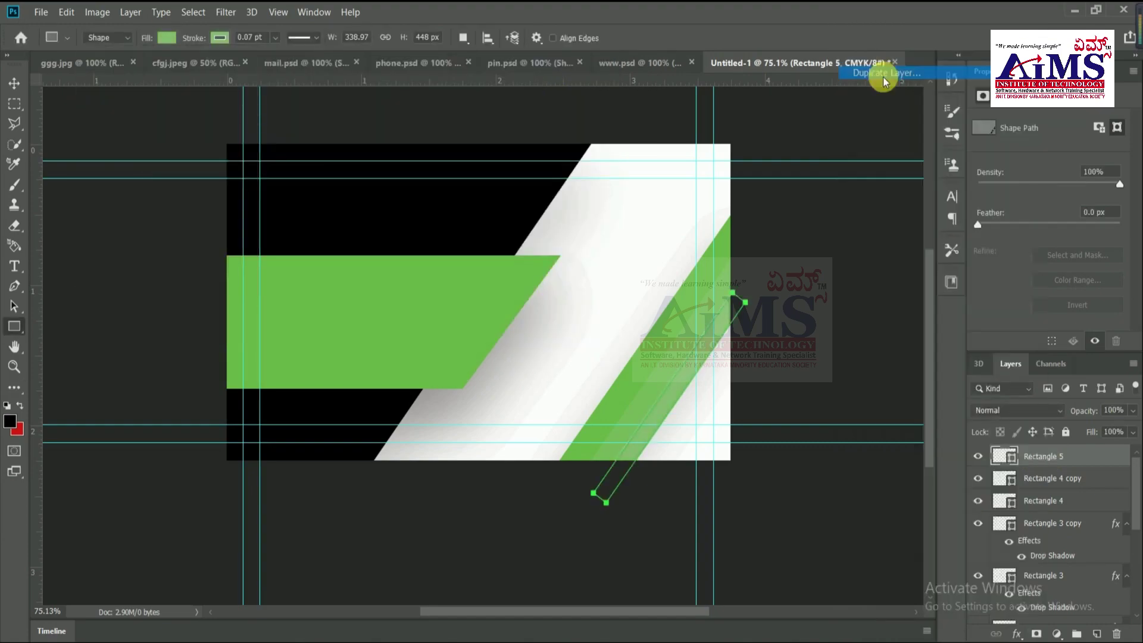
{"action": "left_click", "coordinate": [691, 172]}
{"action": "left_click", "coordinate": [726, 458]}
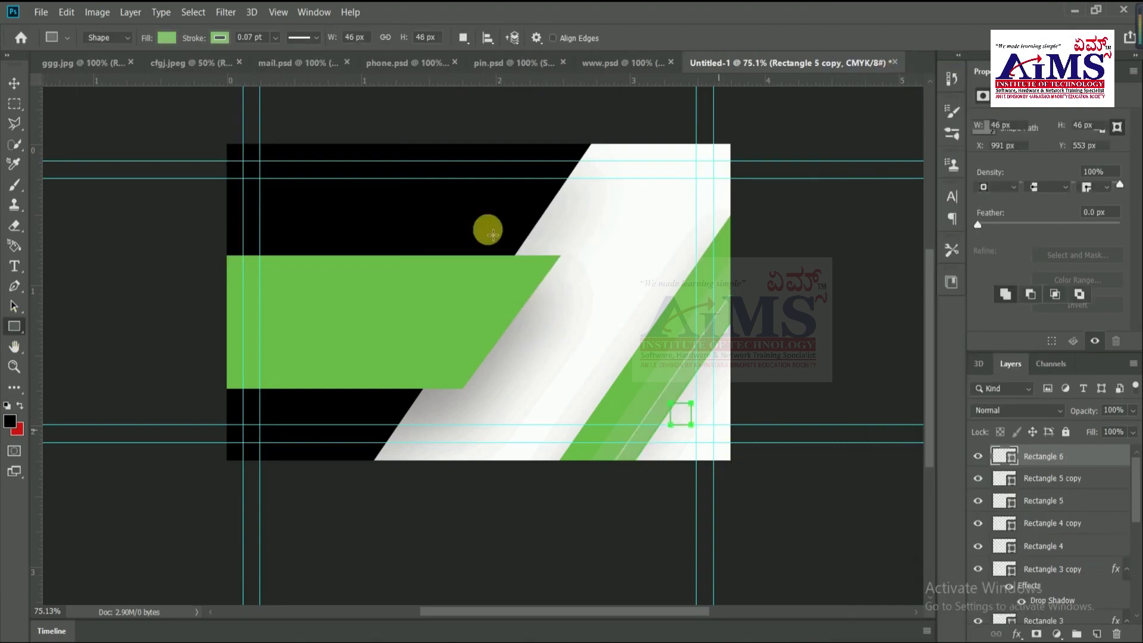
{"action": "key", "text": "v"}
{"action": "mouse_move", "coordinate": [694, 419]}
{"action": "left_mouse_down"}
{"action": "mouse_move", "coordinate": [811, 503]}
{"action": "mouse_move", "coordinate": [824, 452]}
{"action": "left_mouse_up"}
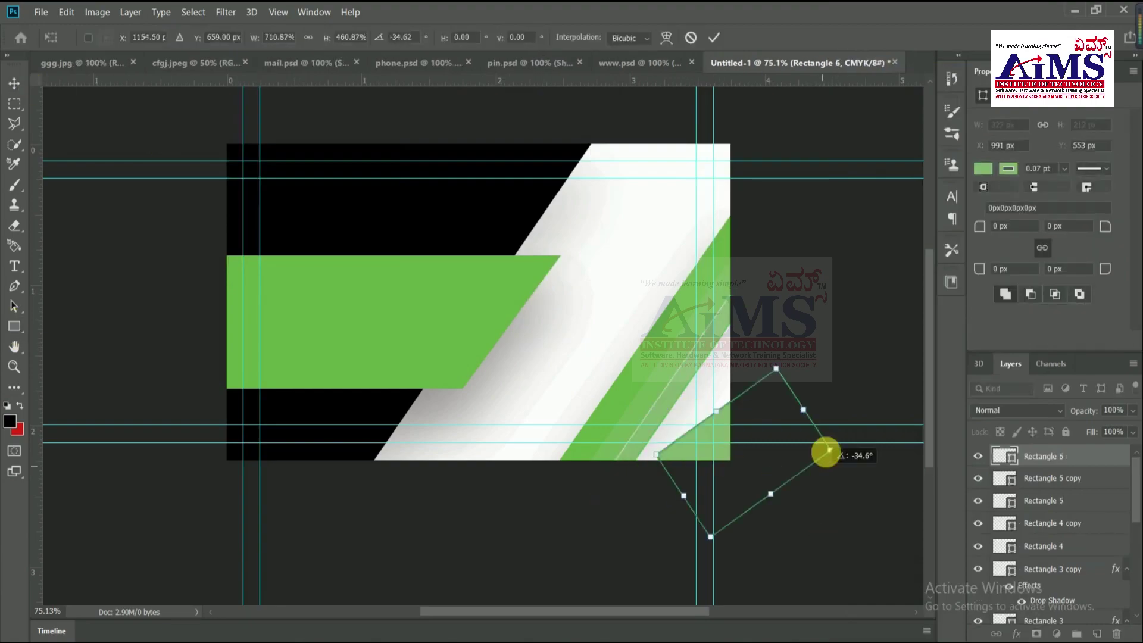
{"action": "mouse_move", "coordinate": [712, 452]}
{"action": "left_mouse_down"}
{"action": "mouse_move", "coordinate": [732, 462]}
{"action": "mouse_move", "coordinate": [720, 421]}
{"action": "left_mouse_up"}
{"action": "left_click_drag", "start_coordinate": [675, 488], "coordinate": [657, 511]}
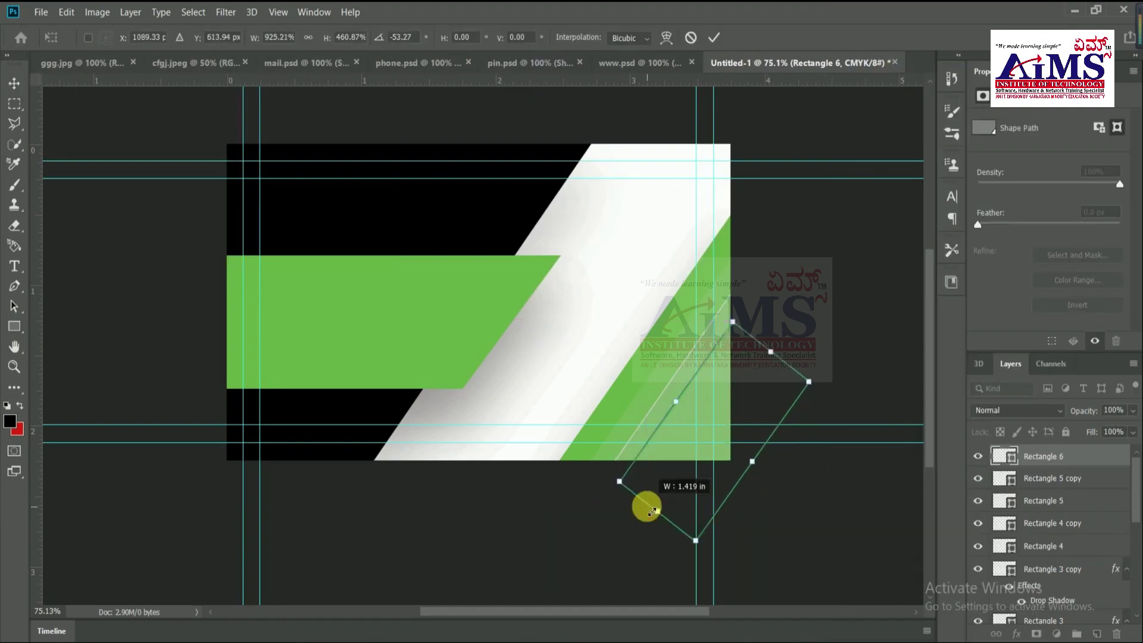
{"action": "left_click", "coordinate": [1053, 478]}
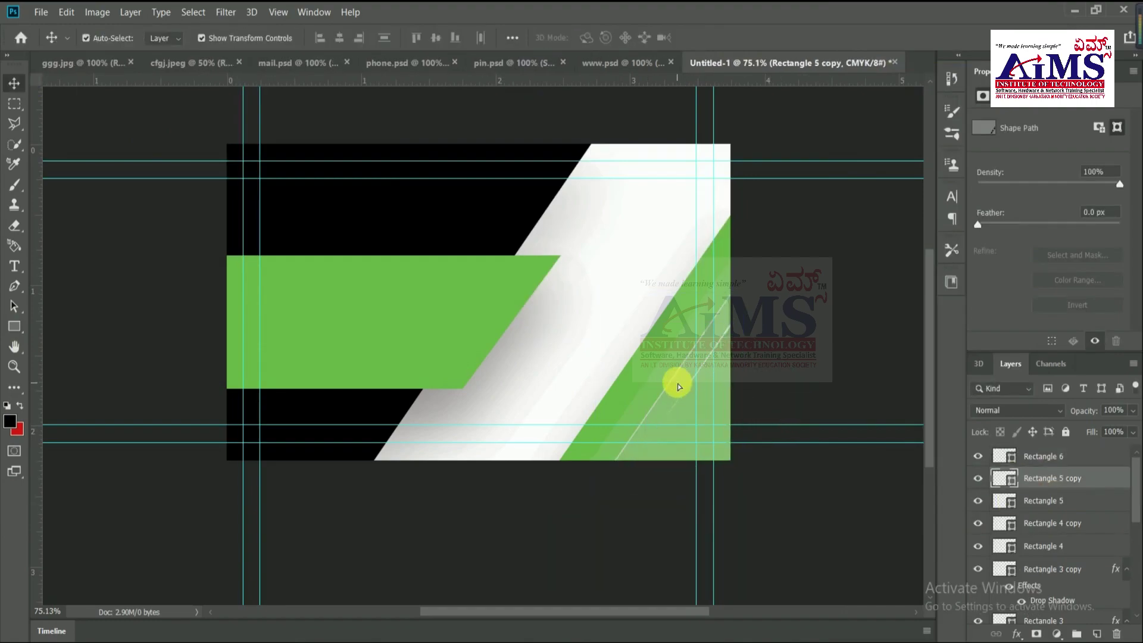
Nudge and re-transform Rectangle 6 into place
{"action": "left_click", "coordinate": [1046, 462]}
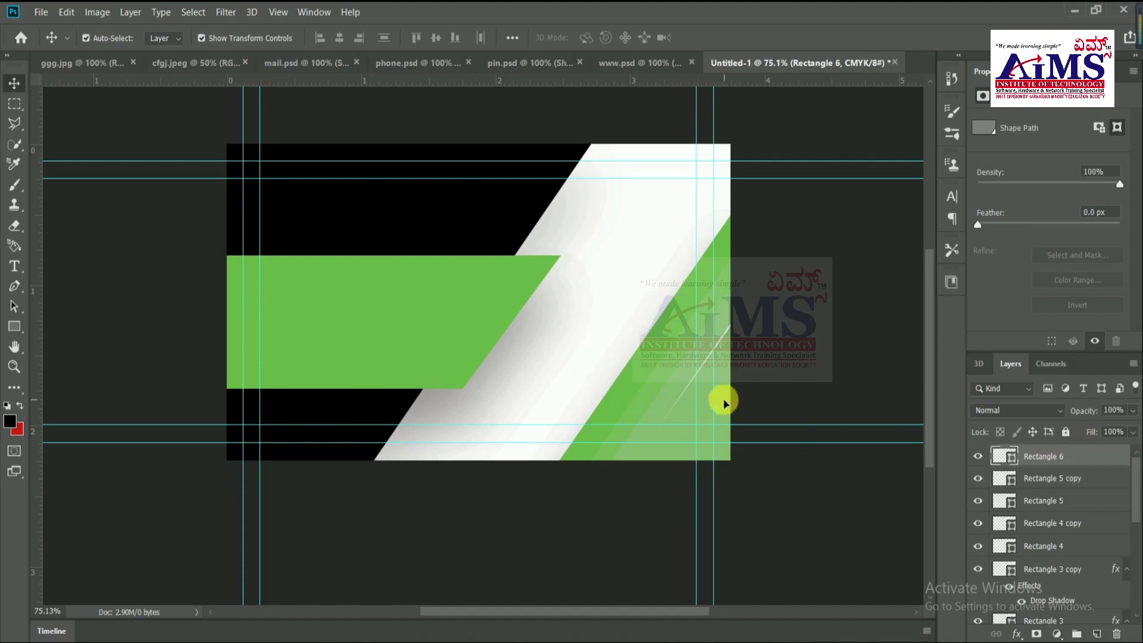
{"action": "left_click_drag", "start_coordinate": [722, 401], "coordinate": [724, 400]}
{"action": "left_click_drag", "start_coordinate": [821, 553], "coordinate": [822, 544]}
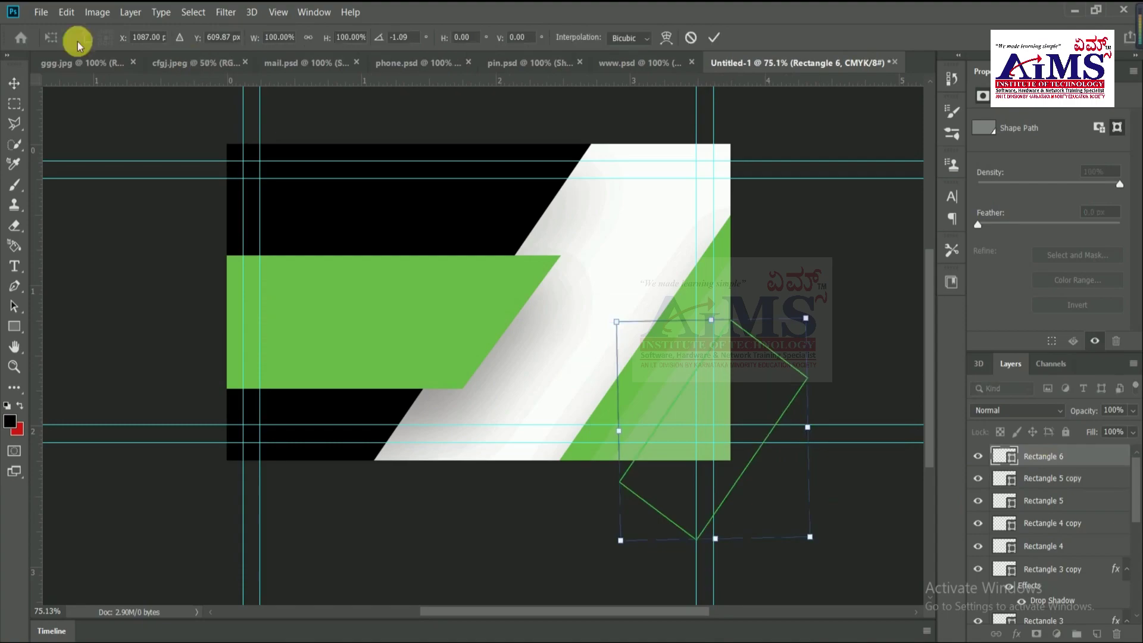
{"action": "left_click", "coordinate": [14, 327]}
Set the bar's outline and fill to bright green #63be39
{"action": "left_click", "coordinate": [221, 38]}
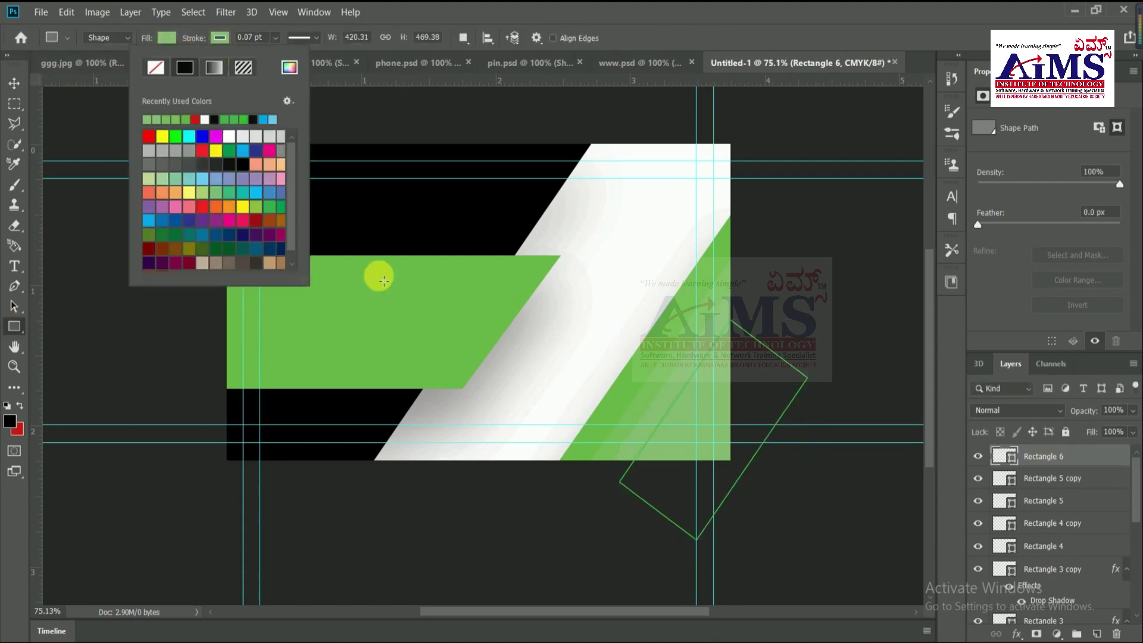
{"action": "left_click", "coordinate": [289, 67]}
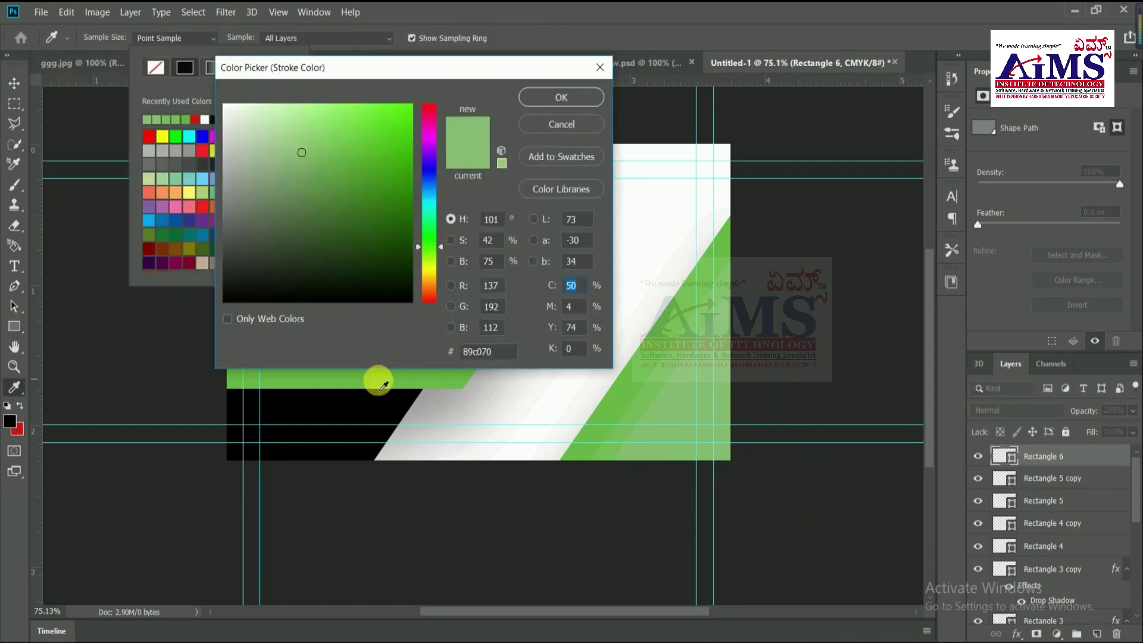
{"action": "left_click", "coordinate": [378, 380]}
{"action": "left_click", "coordinate": [488, 351]}
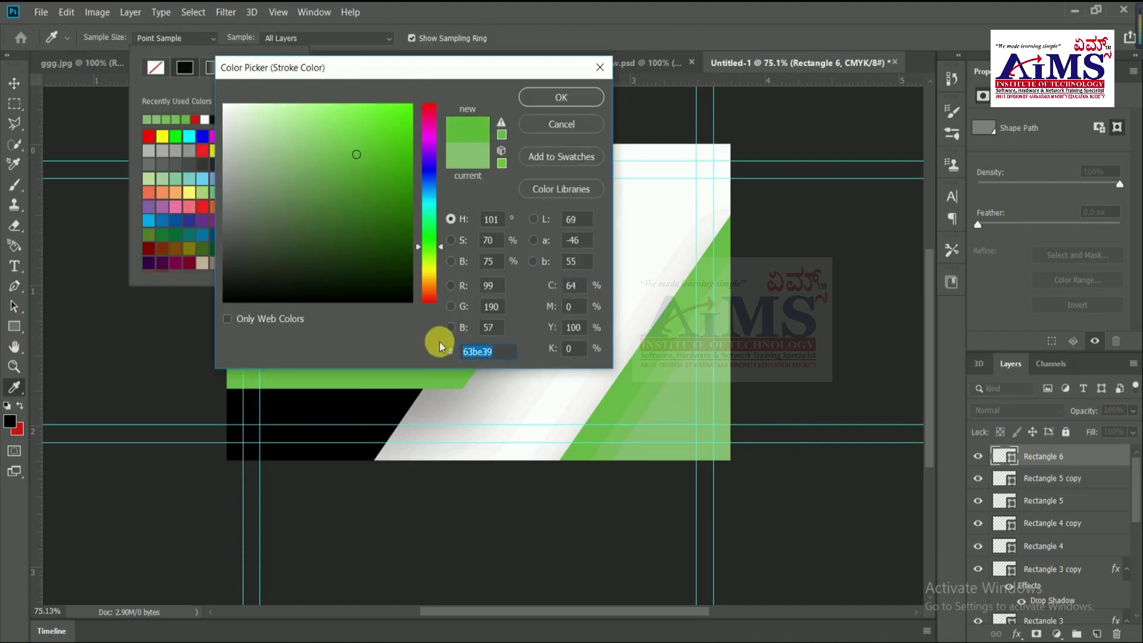
{"action": "left_click", "coordinate": [562, 97]}
{"action": "left_click", "coordinate": [171, 36]}
{"action": "left_click", "coordinate": [238, 67]}
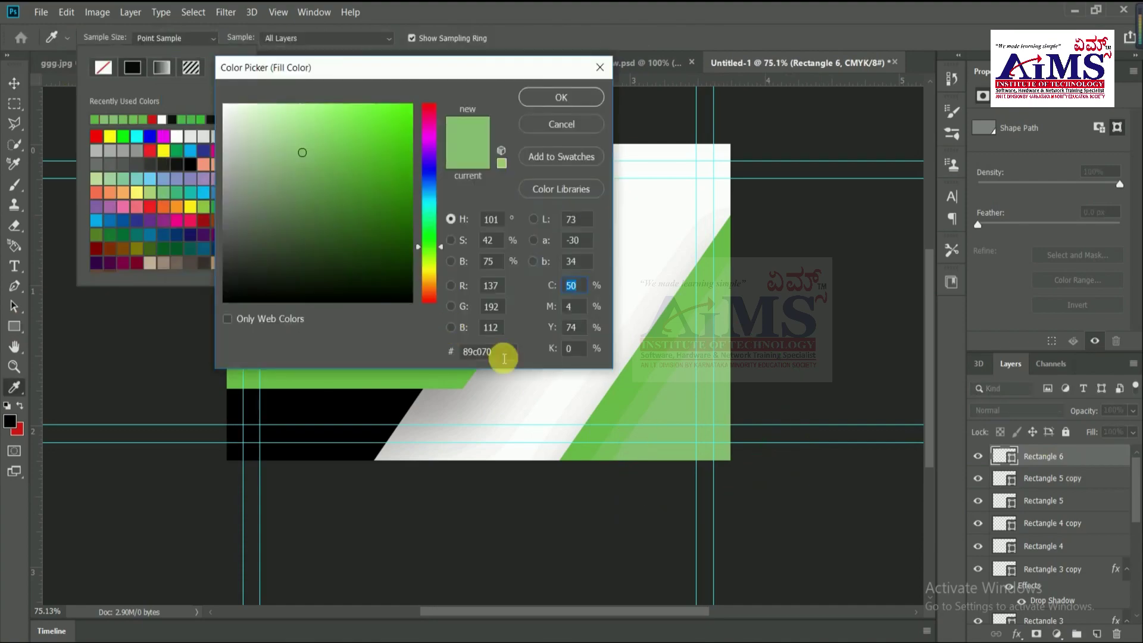
{"action": "left_click", "coordinate": [505, 354]}
{"action": "key", "text": "ctrl+v"}
{"action": "left_click", "coordinate": [561, 97]}
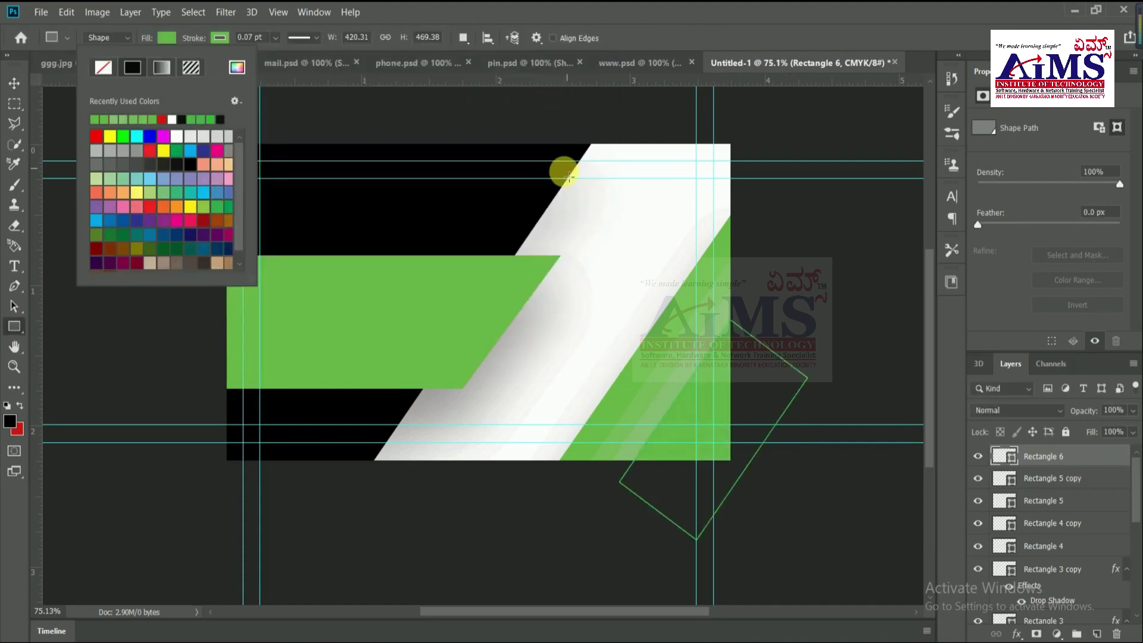
{"action": "left_click", "coordinate": [1064, 479]}
Select Rectangle 6 down through Rectangle 1 copy and convert them to one smart object
{"action": "left_click", "coordinate": [1054, 499], "text": "shift"}
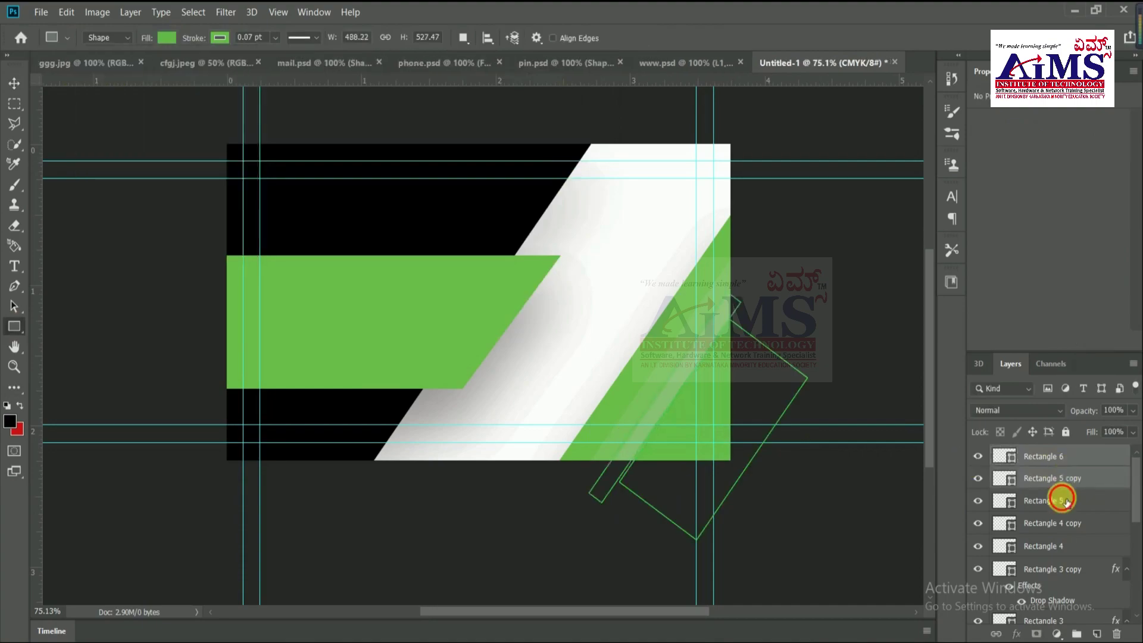
{"action": "left_click", "coordinate": [1077, 532], "text": "shift"}
{"action": "left_click", "coordinate": [1054, 569], "text": "shift"}
{"action": "scroll", "coordinate": [1048, 524], "scroll_direction": "down", "scroll_amount": 2}
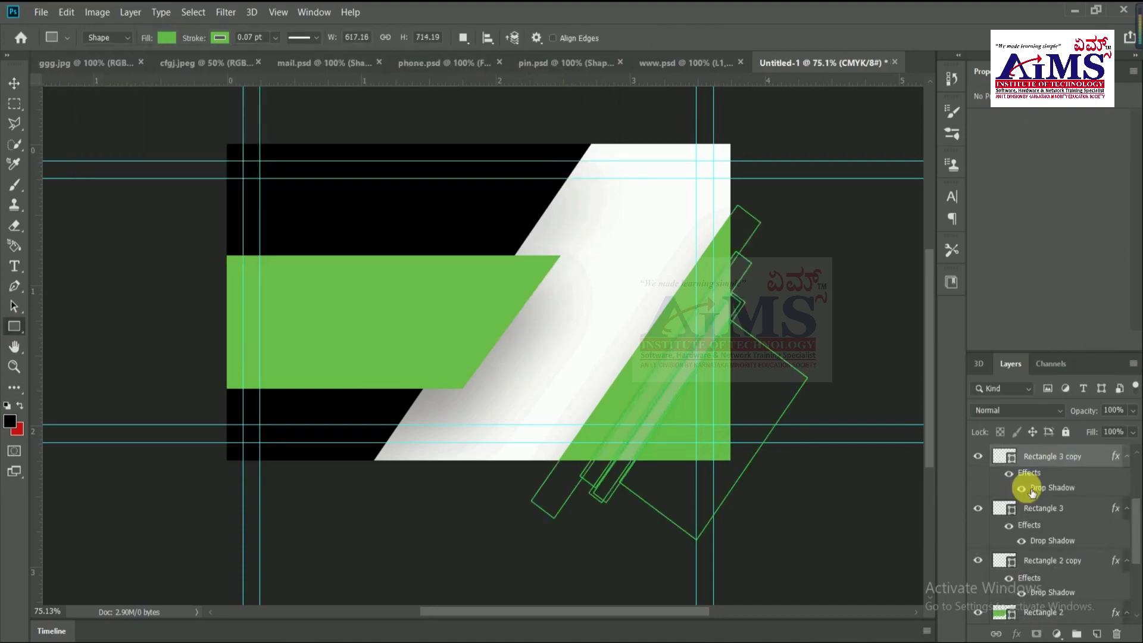
{"action": "left_click", "coordinate": [1042, 536], "text": "shift"}
{"action": "left_click", "coordinate": [1048, 553], "text": "shift"}
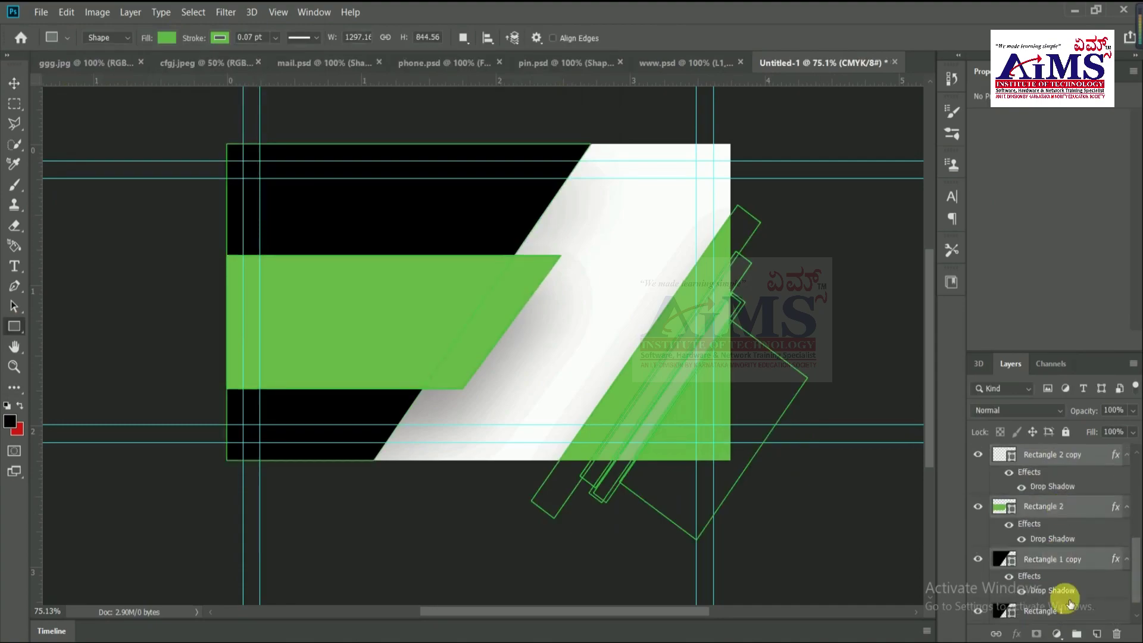
{"action": "left_click", "coordinate": [1054, 606], "text": "shift"}
{"action": "scroll", "coordinate": [1051, 538], "scroll_direction": "down", "scroll_amount": 3}
{"action": "left_click", "coordinate": [902, 204]}
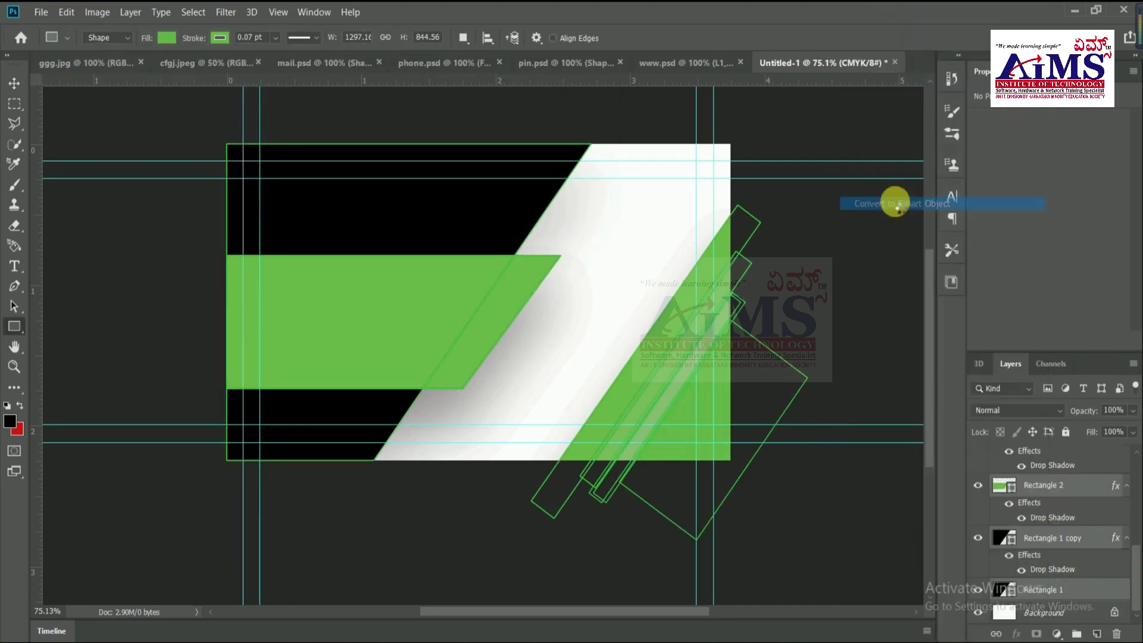
{"action": "left_click", "coordinate": [201, 65]}
Drag the cfgj.jpeg businessman photo into the card as Layer 1, below Rectangle 6
{"action": "left_click", "coordinate": [15, 82]}
{"action": "mouse_move", "coordinate": [335, 255]}
{"action": "left_mouse_down"}
{"action": "mouse_move", "coordinate": [210, 60]}
{"action": "mouse_move", "coordinate": [59, 89]}
{"action": "left_mouse_up"}
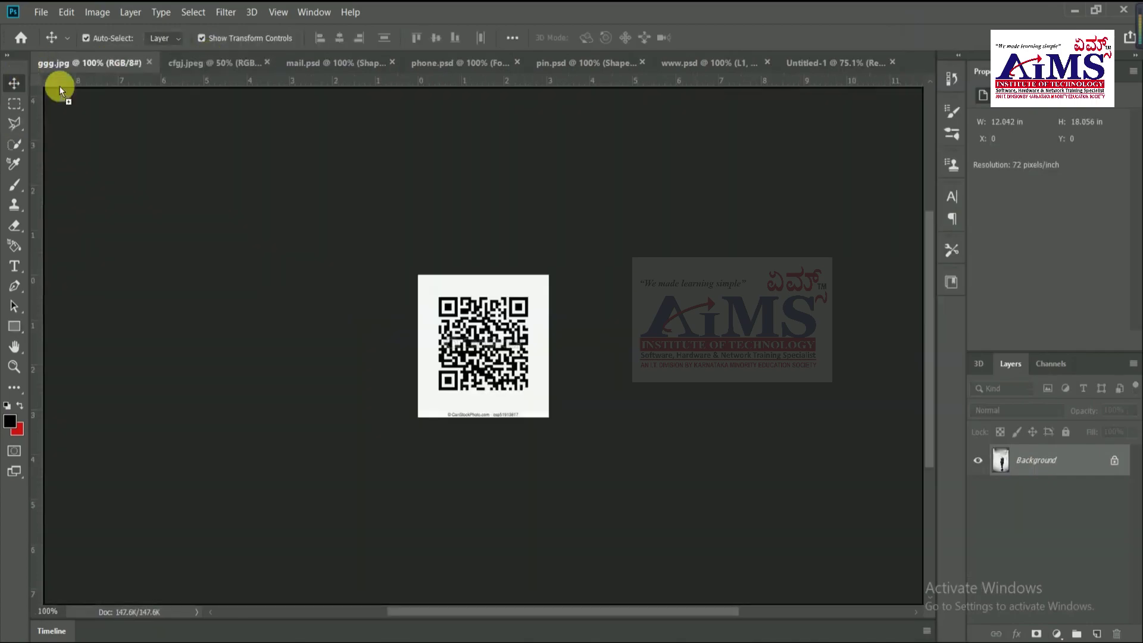
{"action": "mouse_move", "coordinate": [805, 105]}
{"action": "left_mouse_down"}
{"action": "mouse_move", "coordinate": [694, 145]}
{"action": "mouse_move", "coordinate": [569, 279]}
{"action": "left_mouse_up"}
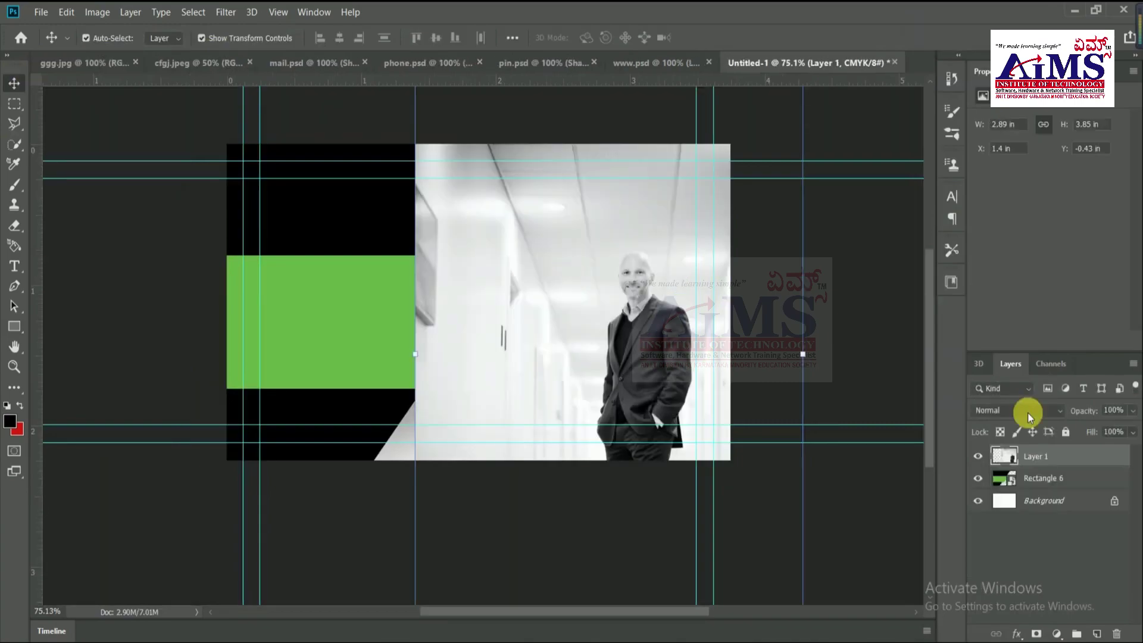
{"action": "left_click_drag", "start_coordinate": [1042, 458], "coordinate": [1059, 491]}
Scale and position the photo so it fills the card's right side
{"action": "key", "text": "ctrl+t"}
{"action": "key", "text": "ctrl+0"}
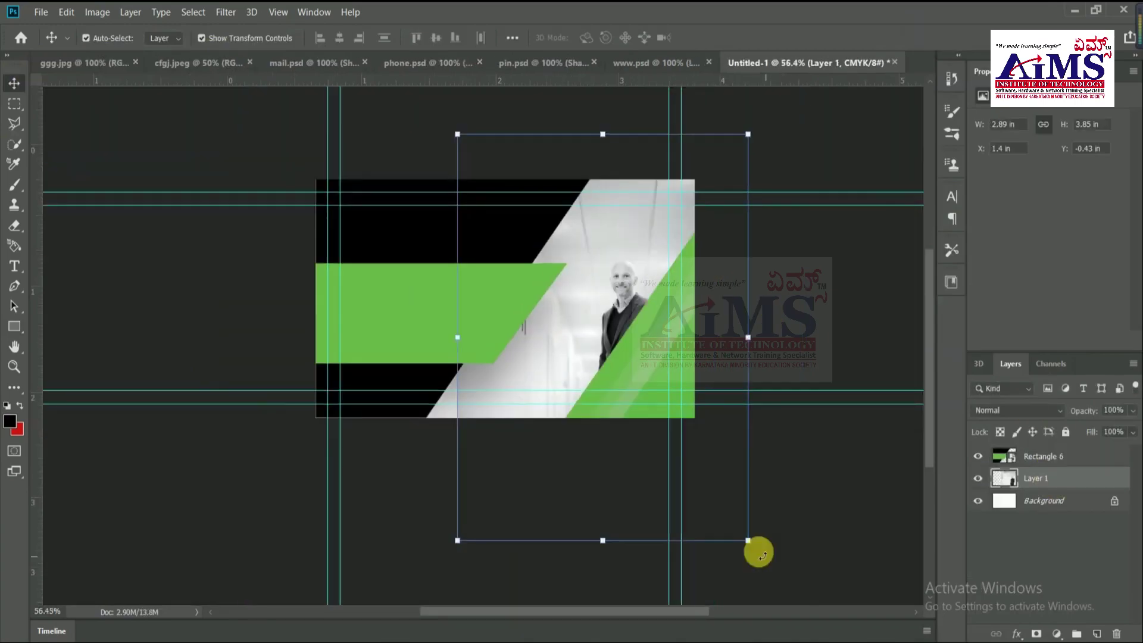
{"action": "left_click_drag", "start_coordinate": [748, 540], "coordinate": [668, 469]}
{"action": "left_click_drag", "start_coordinate": [587, 311], "coordinate": [604, 311]}
{"action": "left_click_drag", "start_coordinate": [480, 459], "coordinate": [390, 503]}
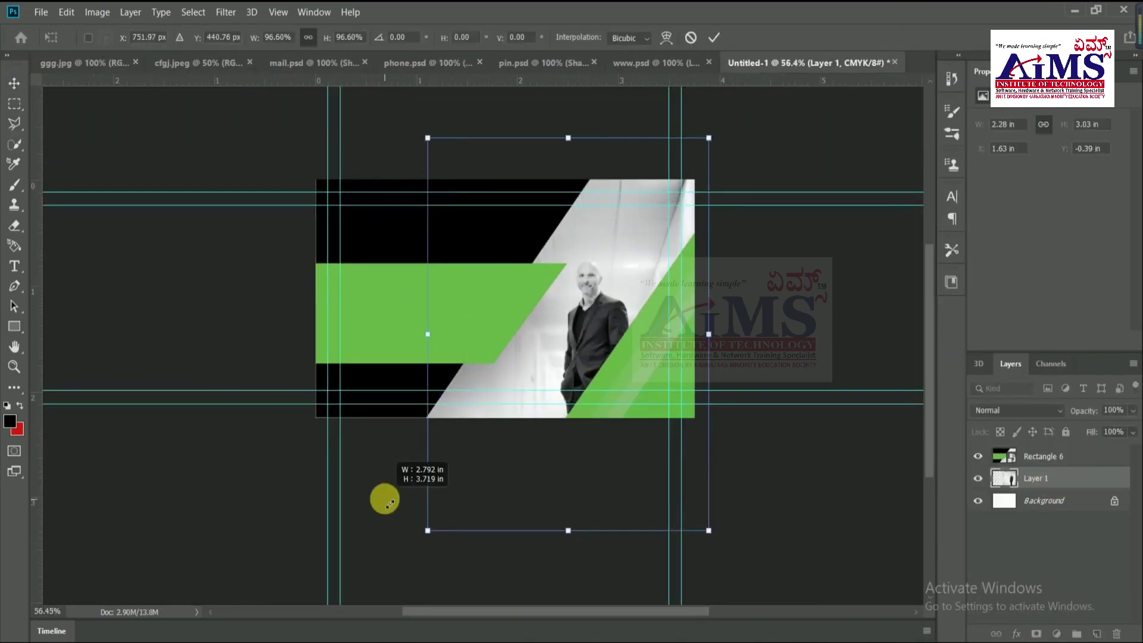
{"action": "left_click_drag", "start_coordinate": [580, 344], "coordinate": [572, 329]}
{"action": "left_click", "coordinate": [714, 38]}
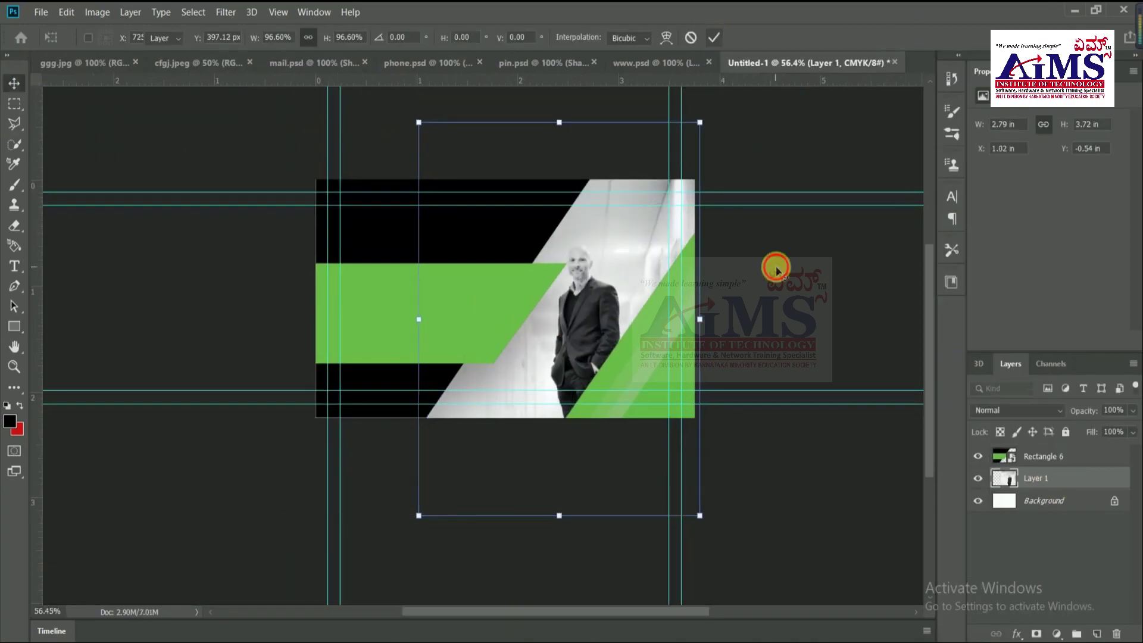
{"action": "key", "text": "ctrl+1"}
{"action": "scroll", "coordinate": [516, 262], "scroll_direction": "down", "scroll_amount": 2}
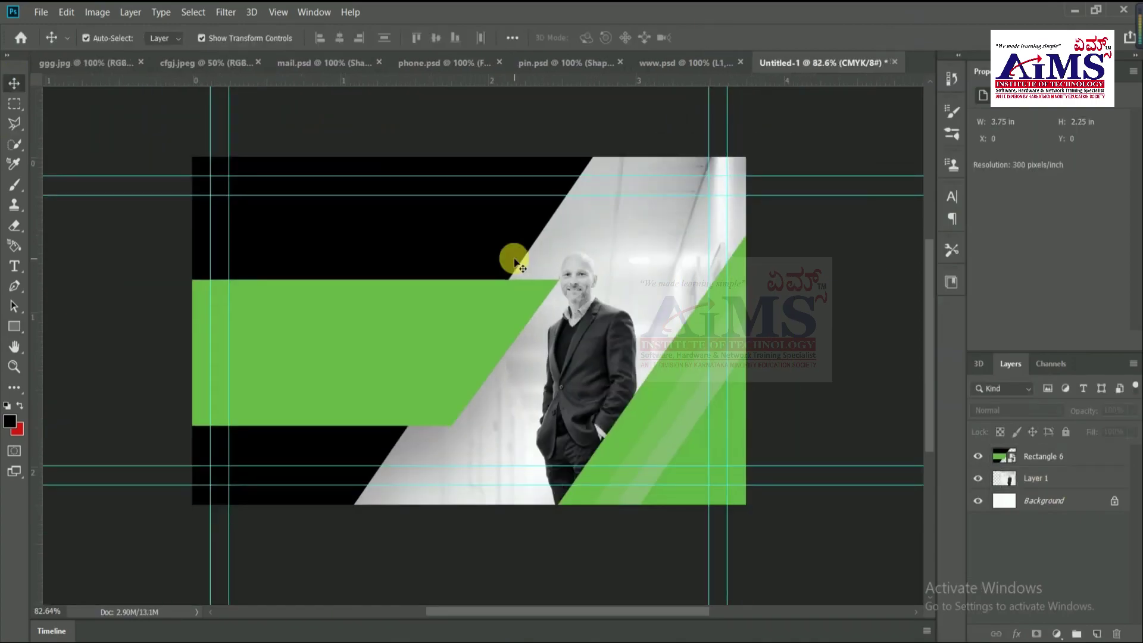
Try a Brightness/Contrast reduction on Rectangle 6, then cancel it
{"action": "left_click", "coordinate": [1012, 456]}
{"action": "left_click", "coordinate": [97, 11]}
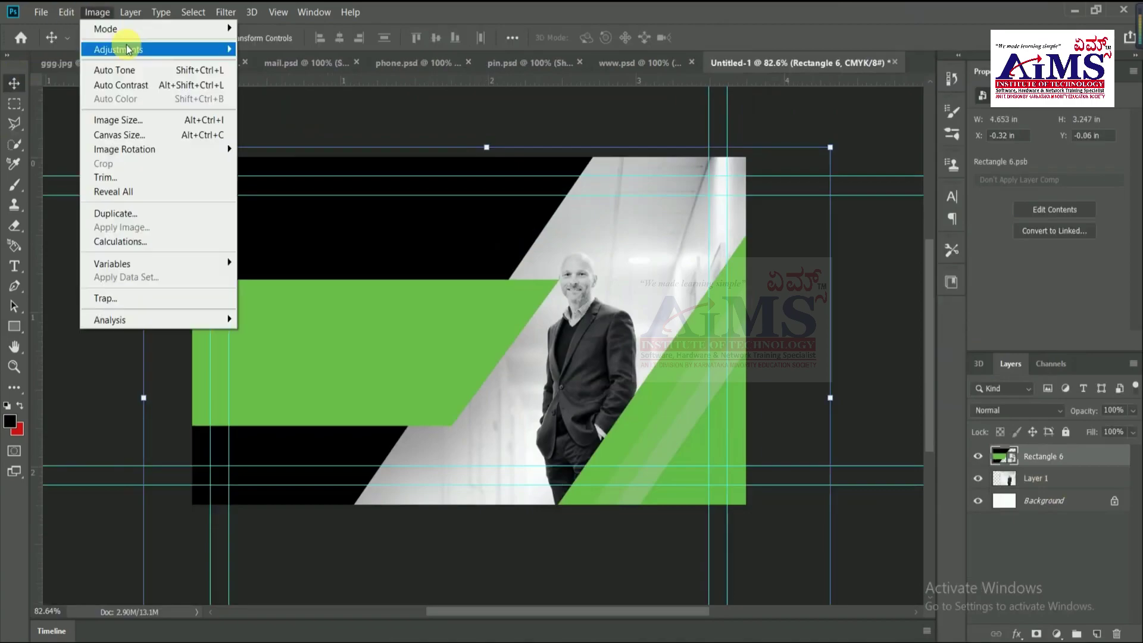
{"action": "mouse_move", "coordinate": [118, 49]}
{"action": "left_click", "coordinate": [280, 50]}
{"action": "left_click_drag", "start_coordinate": [531, 198], "coordinate": [509, 198]}
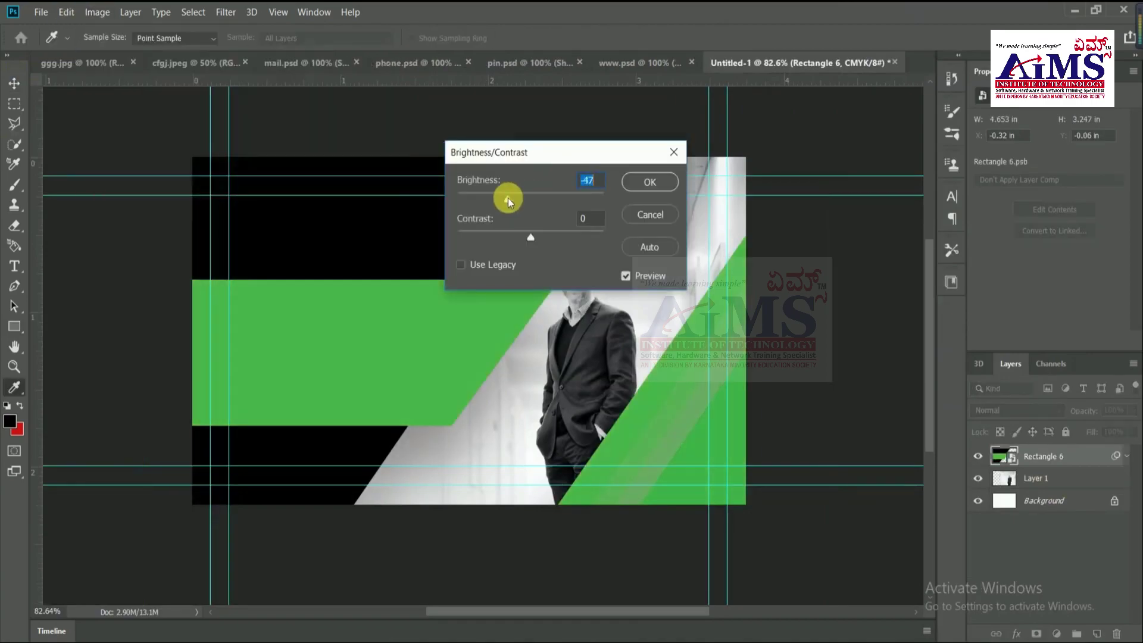
{"action": "left_click_drag", "start_coordinate": [518, 154], "coordinate": [717, 215]}
{"action": "left_click", "coordinate": [812, 240]}
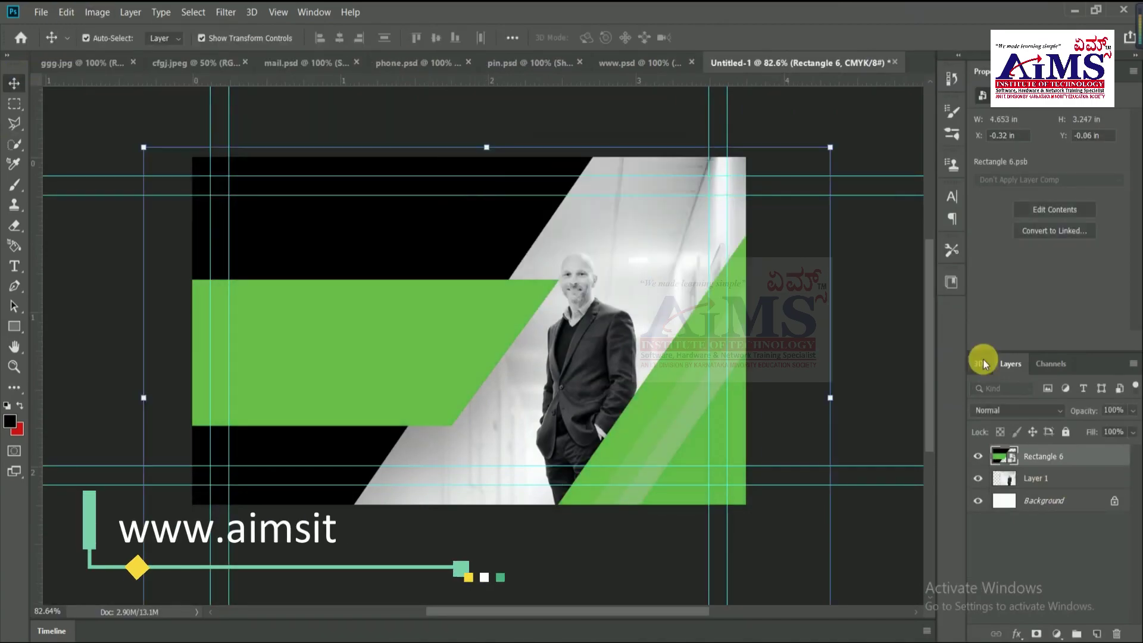
Darken the photo layer with Brightness/Contrast brightness -17
{"action": "left_click", "coordinate": [1048, 479]}
{"action": "left_click", "coordinate": [97, 11]}
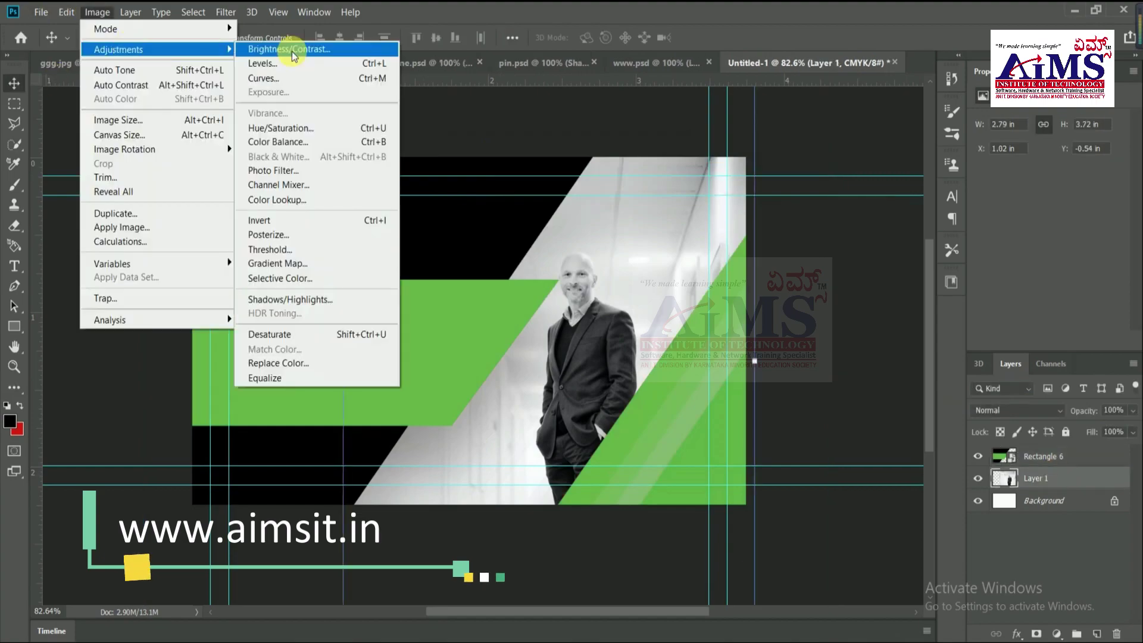
{"action": "left_click", "coordinate": [293, 52]}
{"action": "left_click_drag", "start_coordinate": [269, 268], "coordinate": [260, 271]}
{"action": "left_click", "coordinate": [267, 306]}
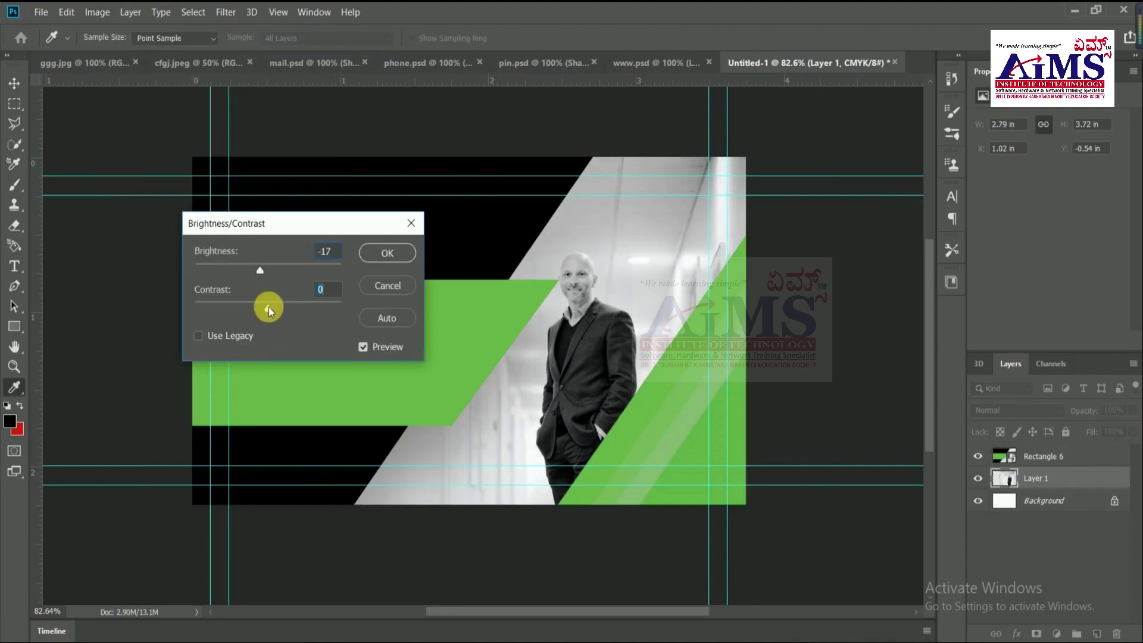
{"action": "left_click", "coordinate": [387, 253]}
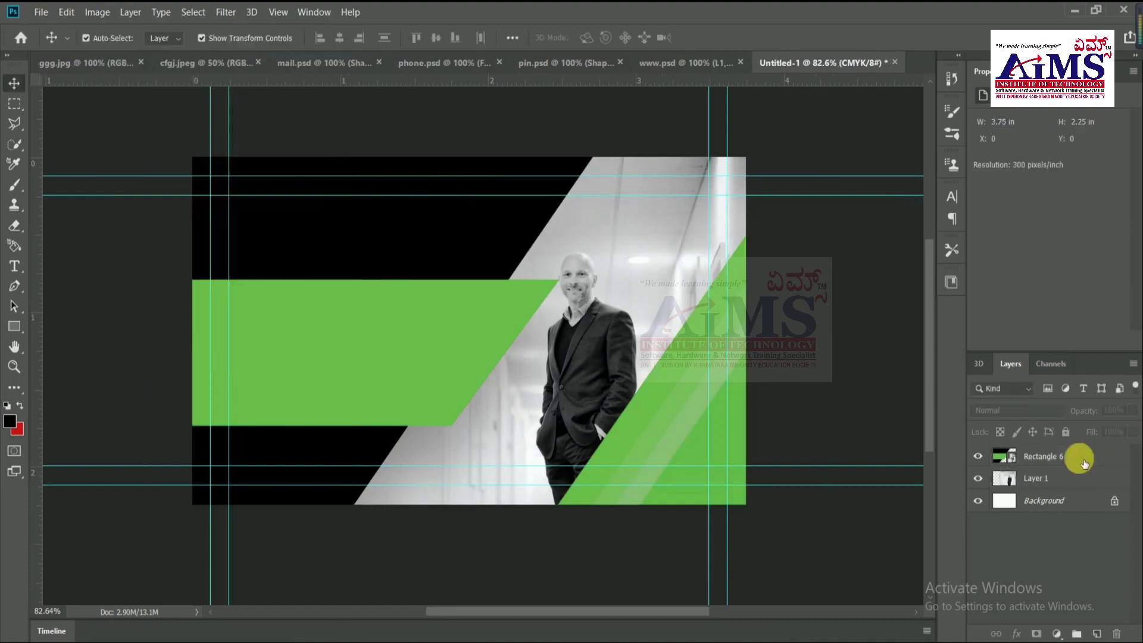
Undo the accidental deletion of the photo layer
{"action": "right_click", "coordinate": [1063, 463]}
{"action": "left_click", "coordinate": [888, 206]}
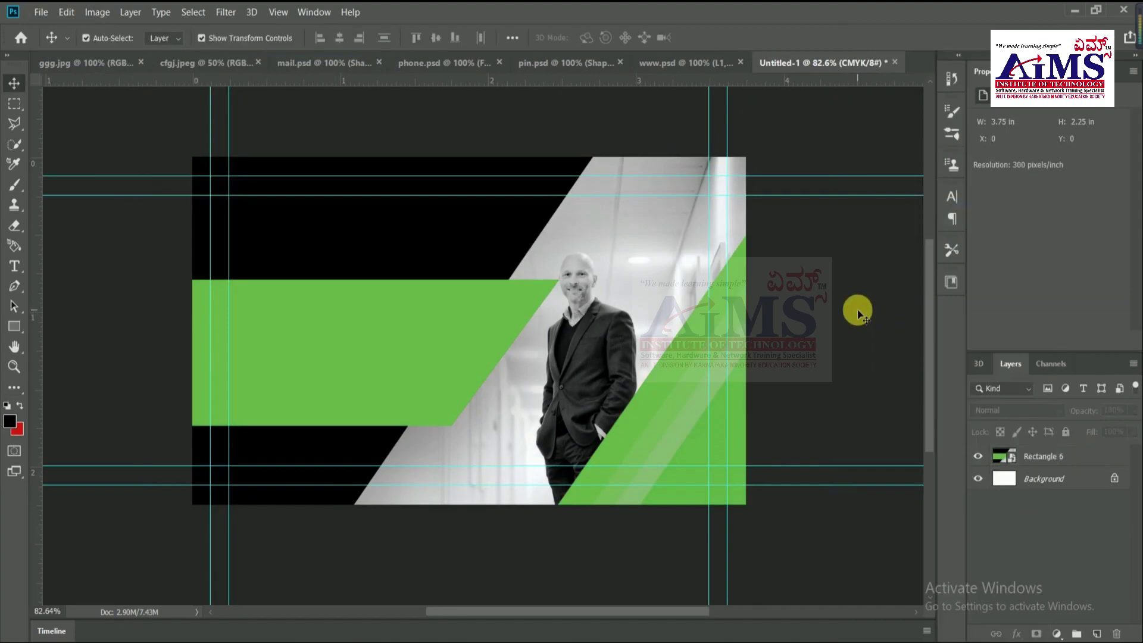
{"action": "left_click", "coordinate": [36, 11]}
{"action": "left_click", "coordinate": [89, 23]}
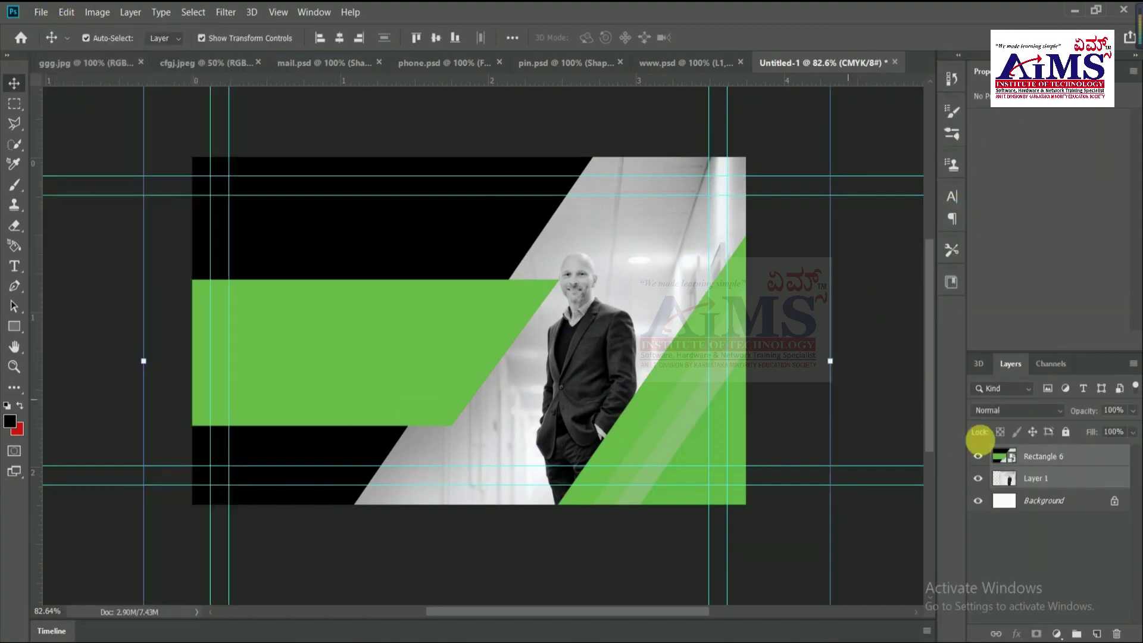
Enlarge the photo to about 108.67% and shift it up and right
{"action": "left_click_drag", "start_coordinate": [590, 327], "coordinate": [623, 329]}
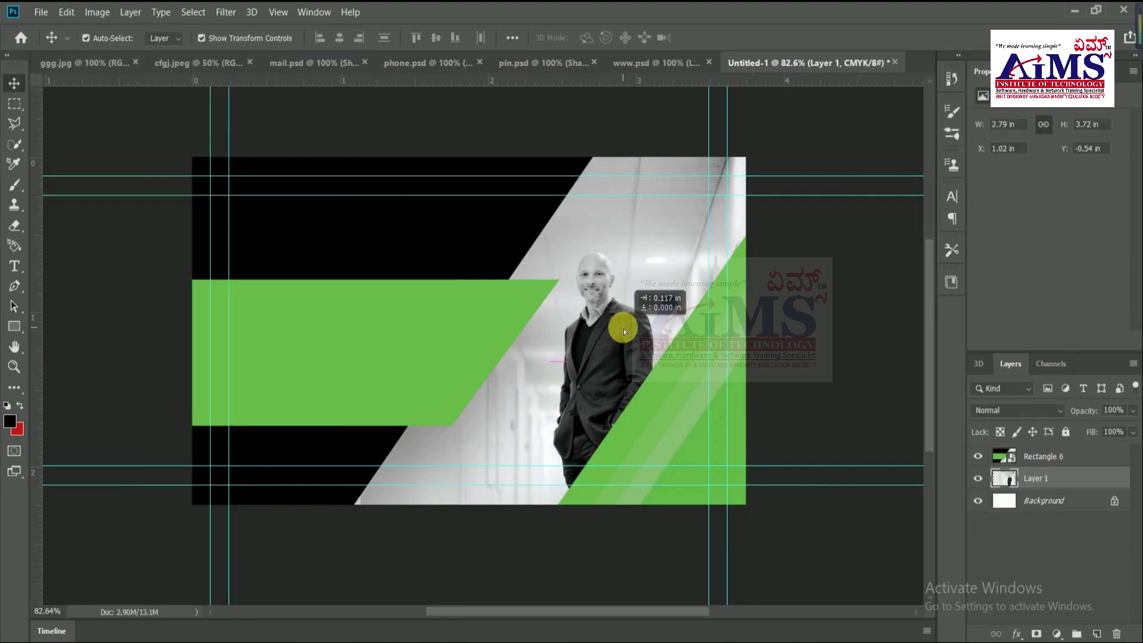
{"action": "left_click_drag", "start_coordinate": [376, 361], "coordinate": [339, 360]}
{"action": "left_click_drag", "start_coordinate": [566, 352], "coordinate": [582, 325]}
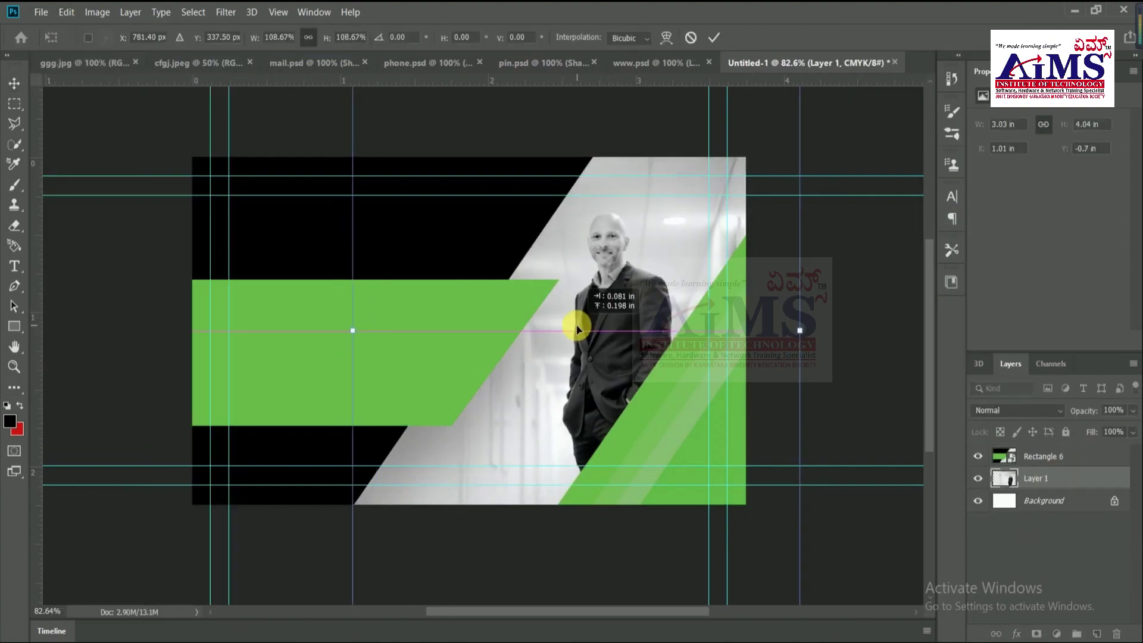
{"action": "left_click", "coordinate": [714, 37]}
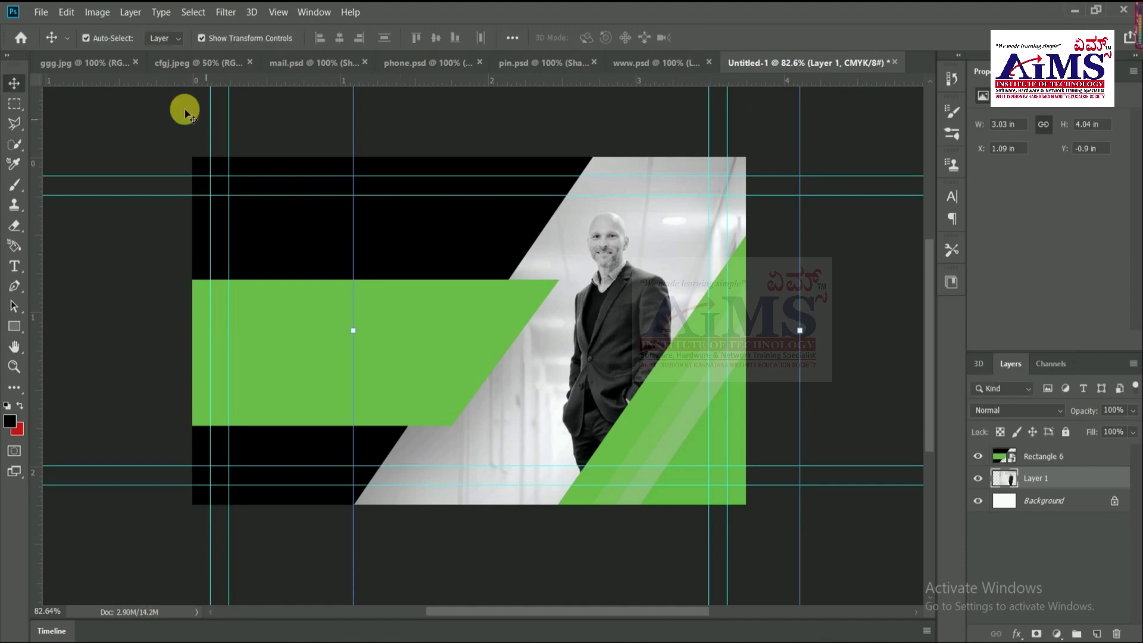
Darken the photo further with Brightness/Contrast brightness -11
{"action": "left_click", "coordinate": [67, 12]}
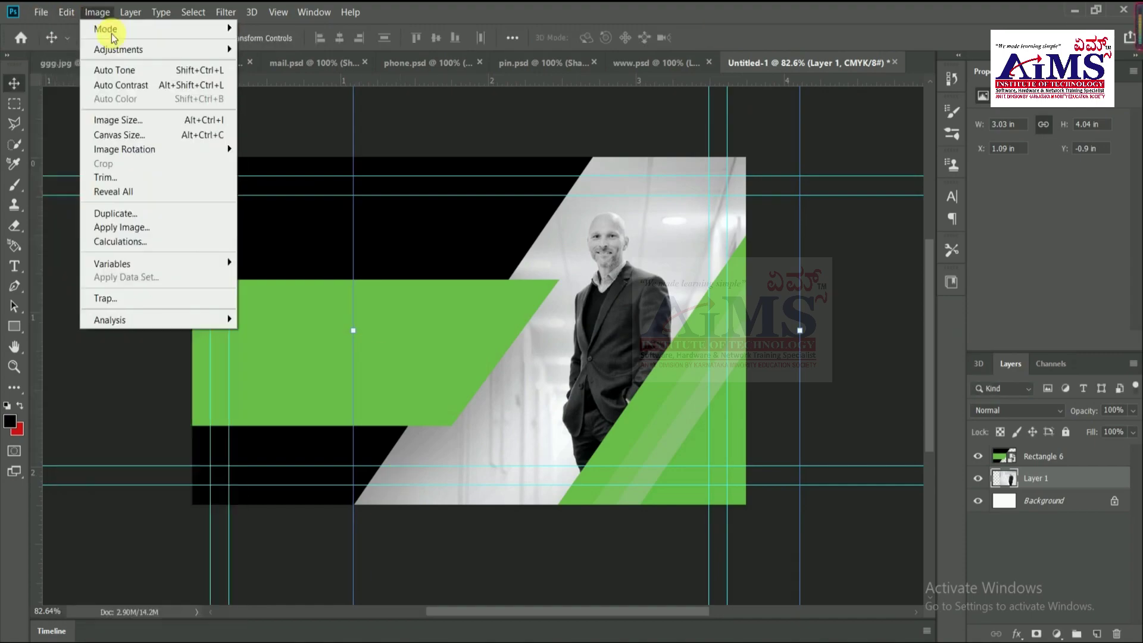
{"action": "left_click", "coordinate": [289, 41]}
{"action": "left_click_drag", "start_coordinate": [267, 269], "coordinate": [263, 270]}
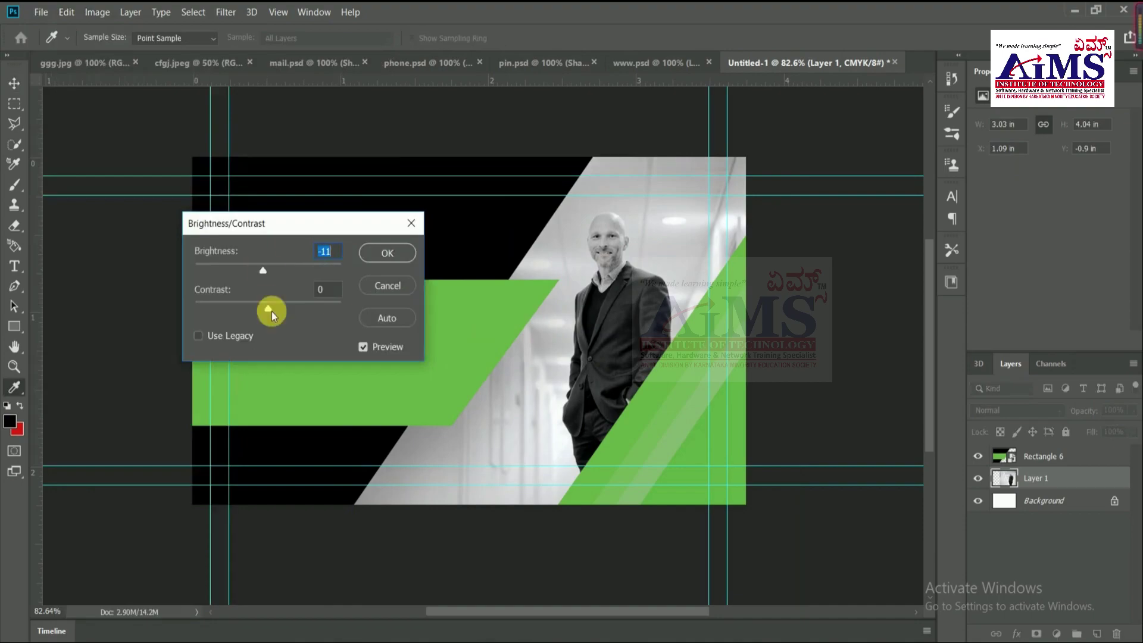
{"action": "left_click", "coordinate": [387, 253]}
{"action": "key", "text": "v"}
Select both Rectangle 6 and the photo layer and bring up their layer options
{"action": "left_click", "coordinate": [855, 311]}
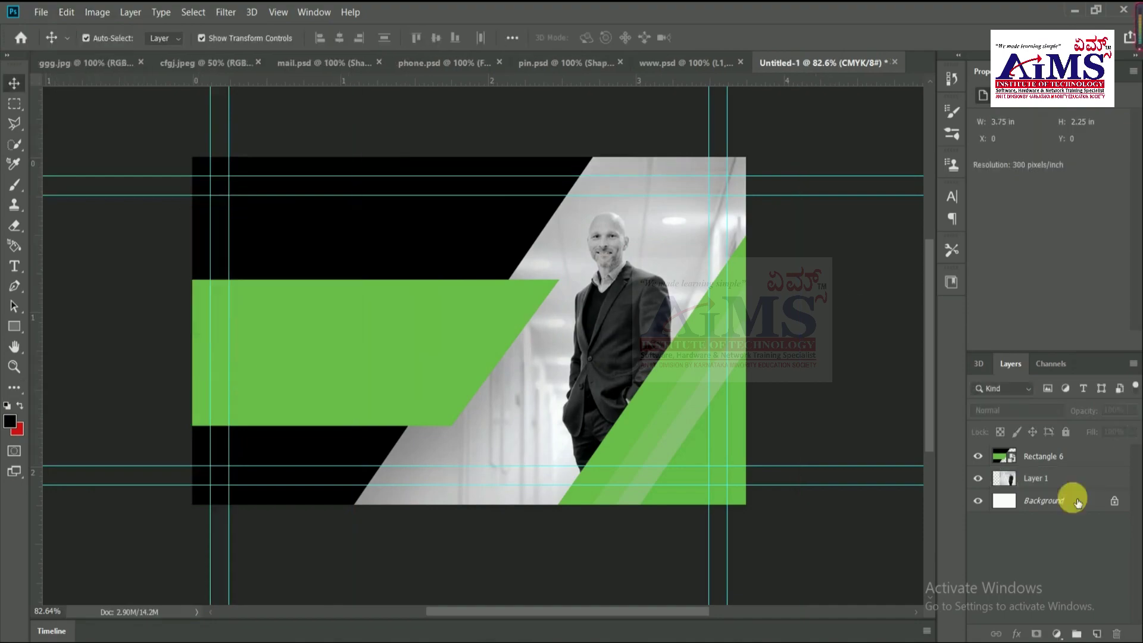
{"action": "left_click", "coordinate": [1056, 462]}
{"action": "left_click", "coordinate": [1036, 478], "text": "shift"}
{"action": "right_click", "coordinate": [1053, 478]}
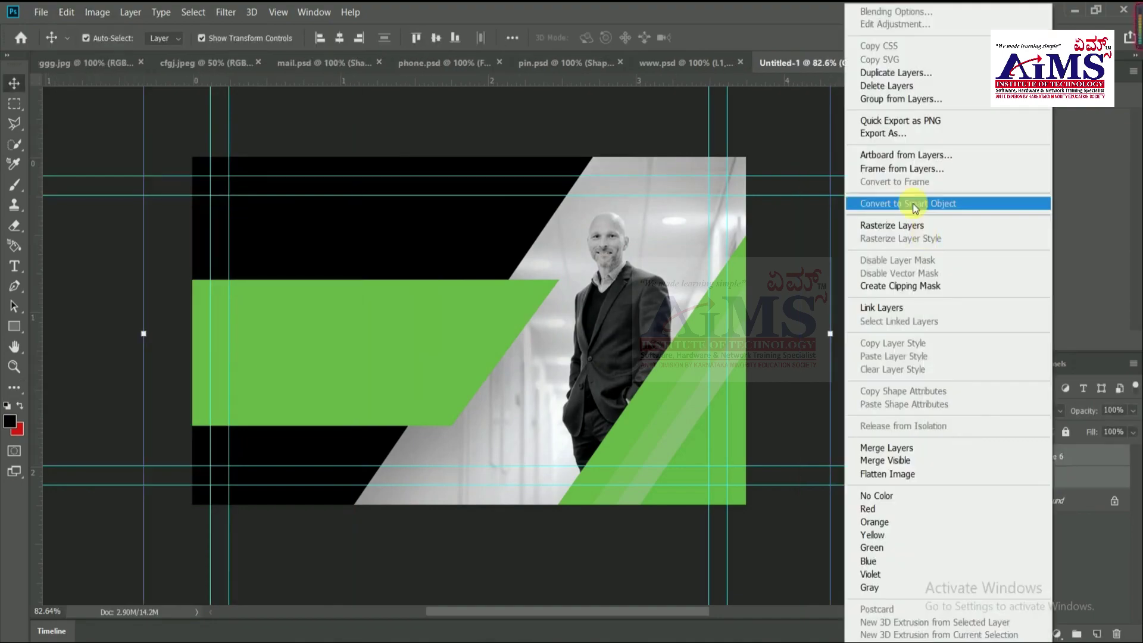
Combine photo and panels into a smart object, then add a shrunken envelope icon from mail.psd
{"action": "left_click", "coordinate": [913, 202]}
{"action": "left_click", "coordinate": [886, 288]}
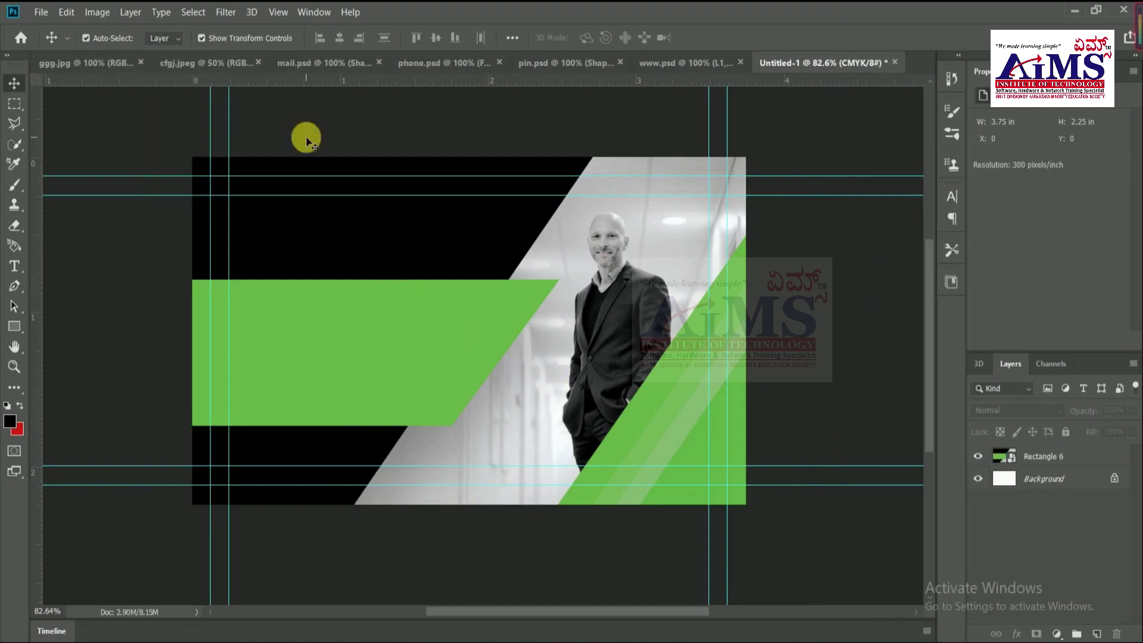
{"action": "left_click", "coordinate": [312, 63]}
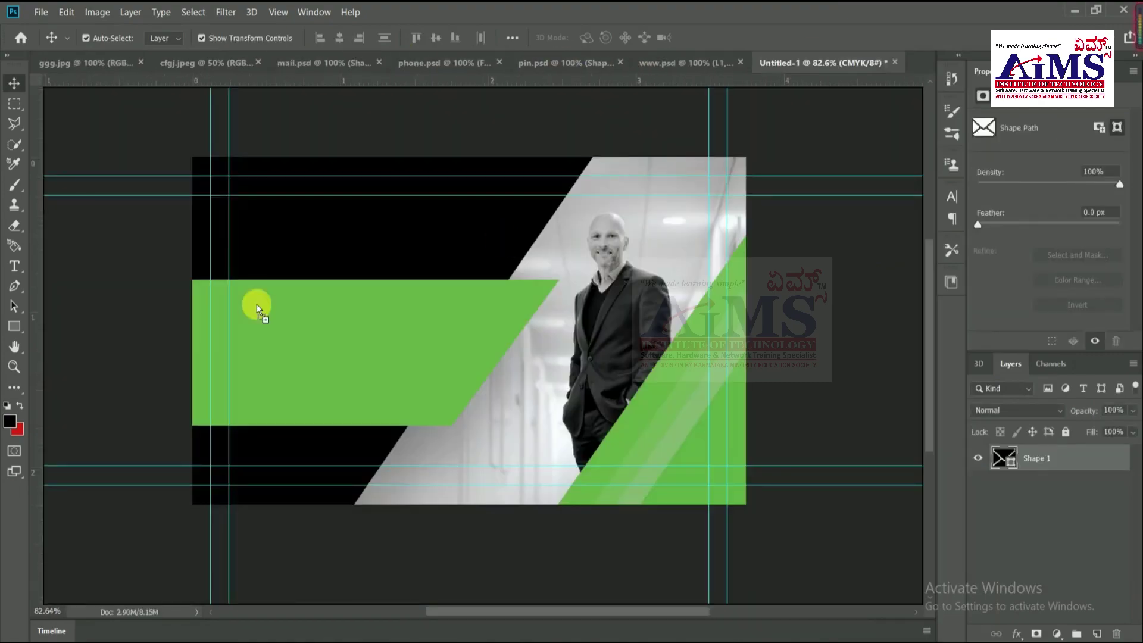
{"action": "left_click_drag", "start_coordinate": [419, 277], "coordinate": [268, 301]}
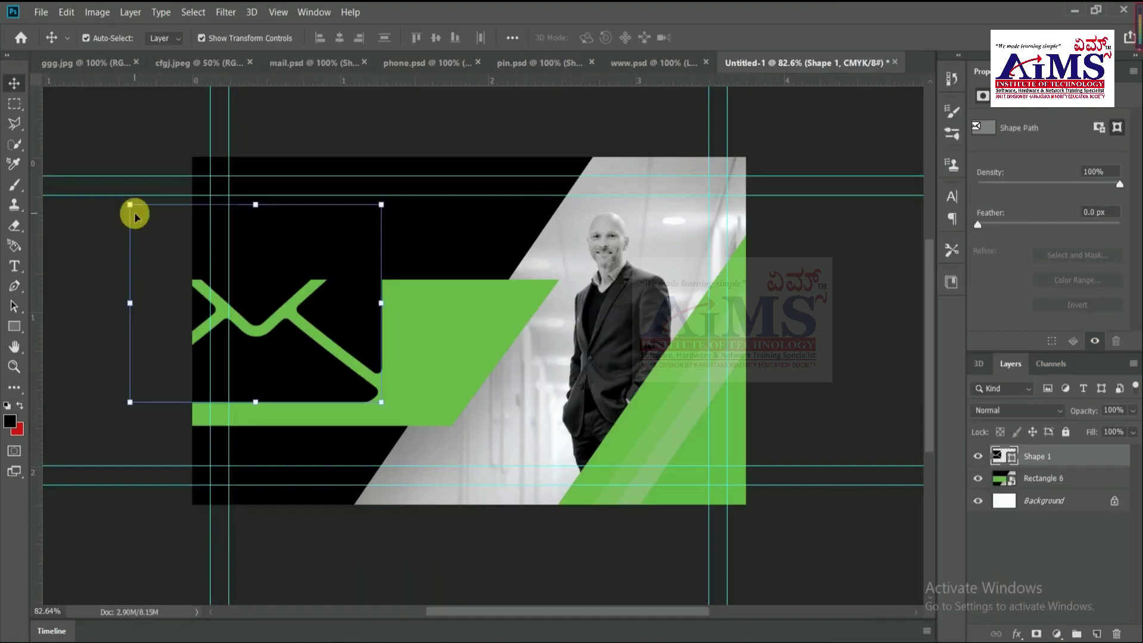
{"action": "left_click_drag", "start_coordinate": [130, 204], "coordinate": [298, 325]}
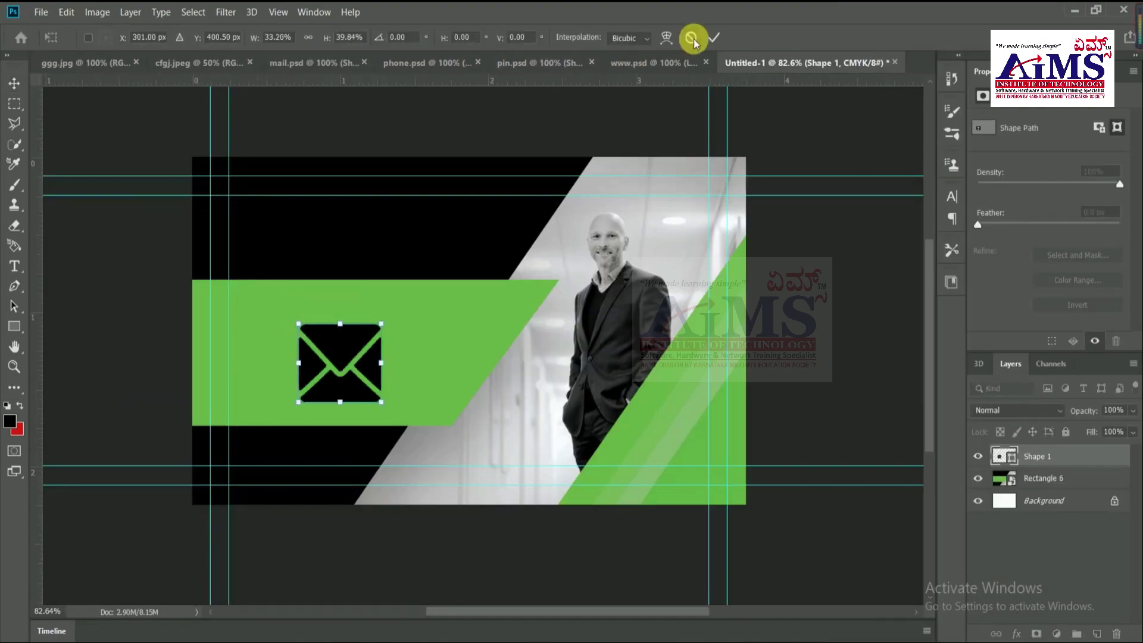
{"action": "left_click", "coordinate": [691, 38]}
{"action": "left_click_drag", "start_coordinate": [128, 204], "coordinate": [300, 331]}
Add the name text layer in white at 14 pt
{"action": "left_click", "coordinate": [15, 267]}
{"action": "left_click", "coordinate": [271, 221]}
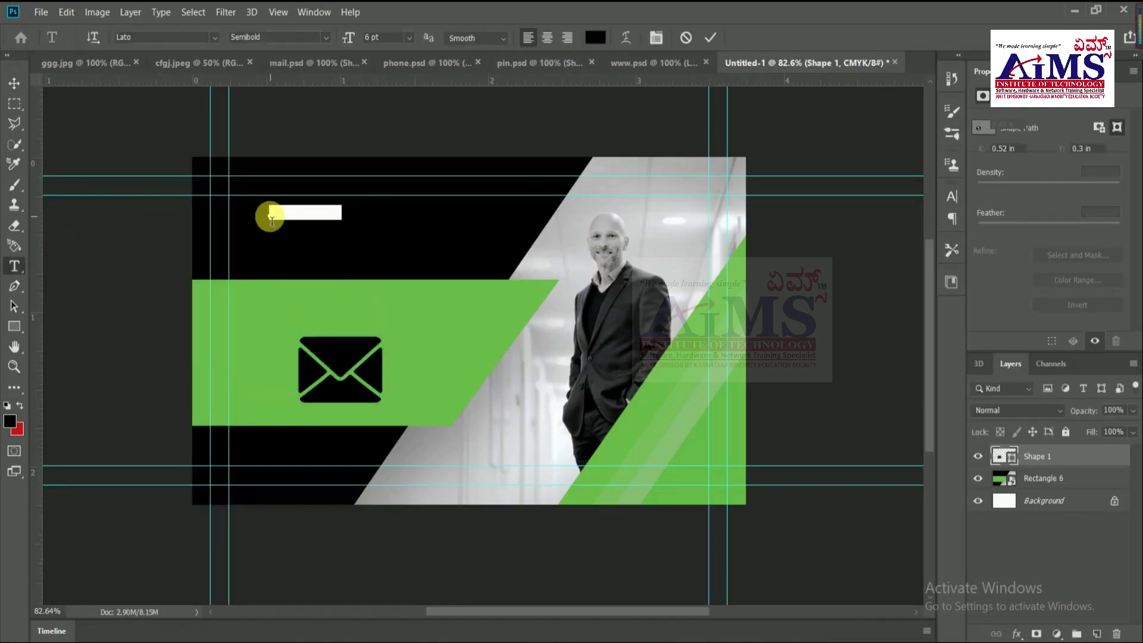
{"action": "key", "text": "BackSpace"}
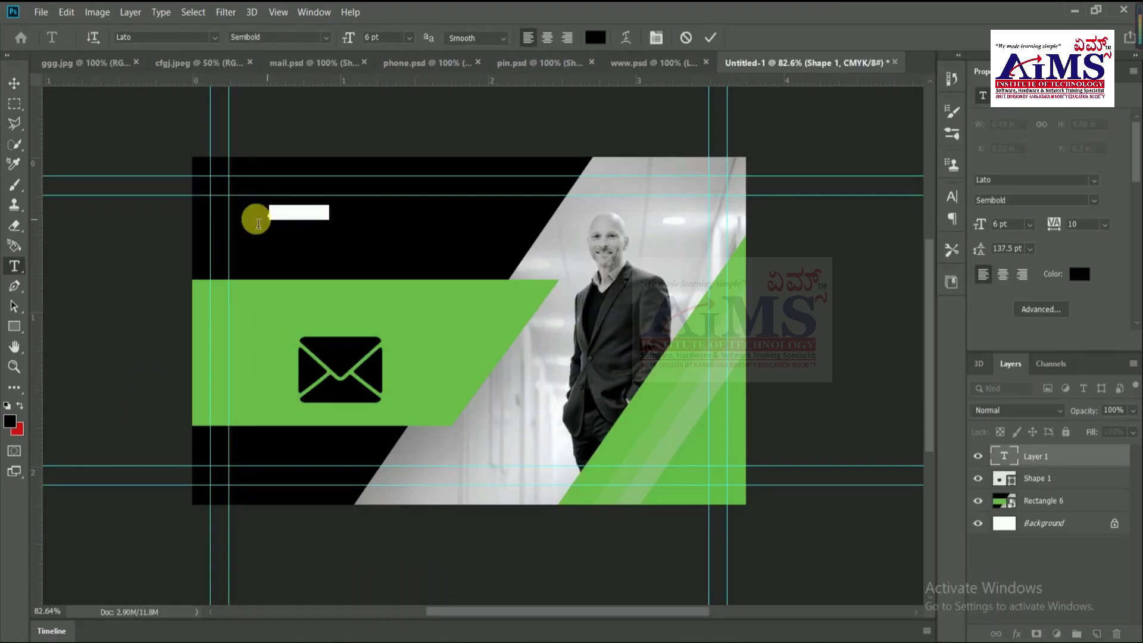
{"action": "left_click", "coordinate": [595, 37]}
{"action": "left_click_drag", "start_coordinate": [250, 128], "coordinate": [225, 105]}
{"action": "left_click", "coordinate": [562, 97]}
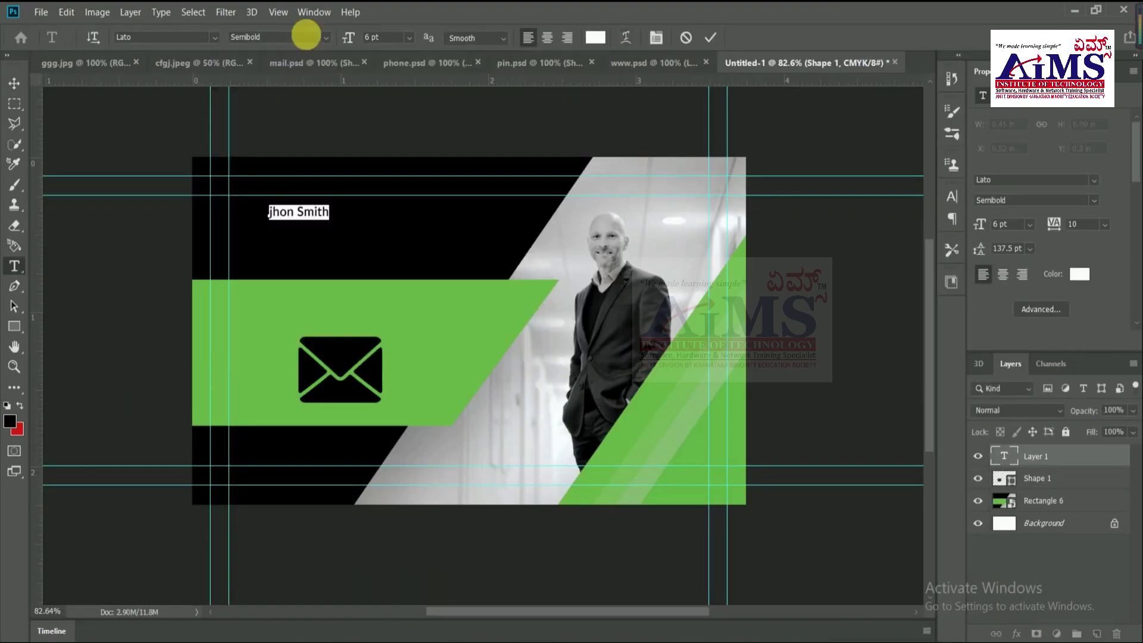
{"action": "left_click", "coordinate": [411, 37]}
{"action": "left_click", "coordinate": [384, 143]}
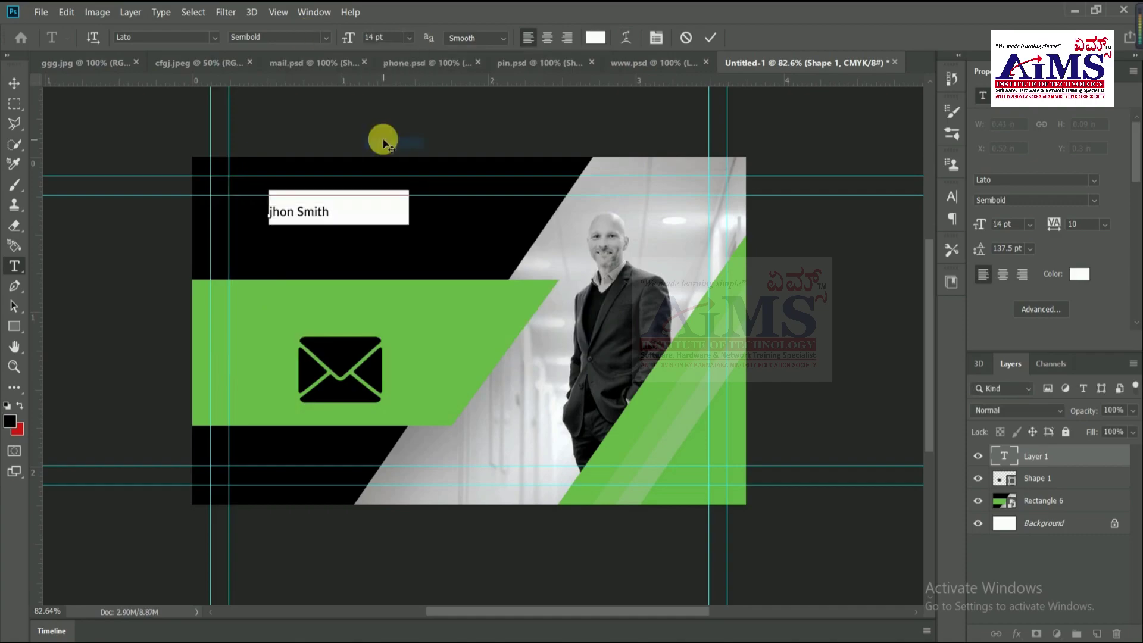
Move the name down on the black area and capitalise its first letter
{"action": "left_click", "coordinate": [15, 83]}
{"action": "left_click_drag", "start_coordinate": [288, 204], "coordinate": [287, 236]}
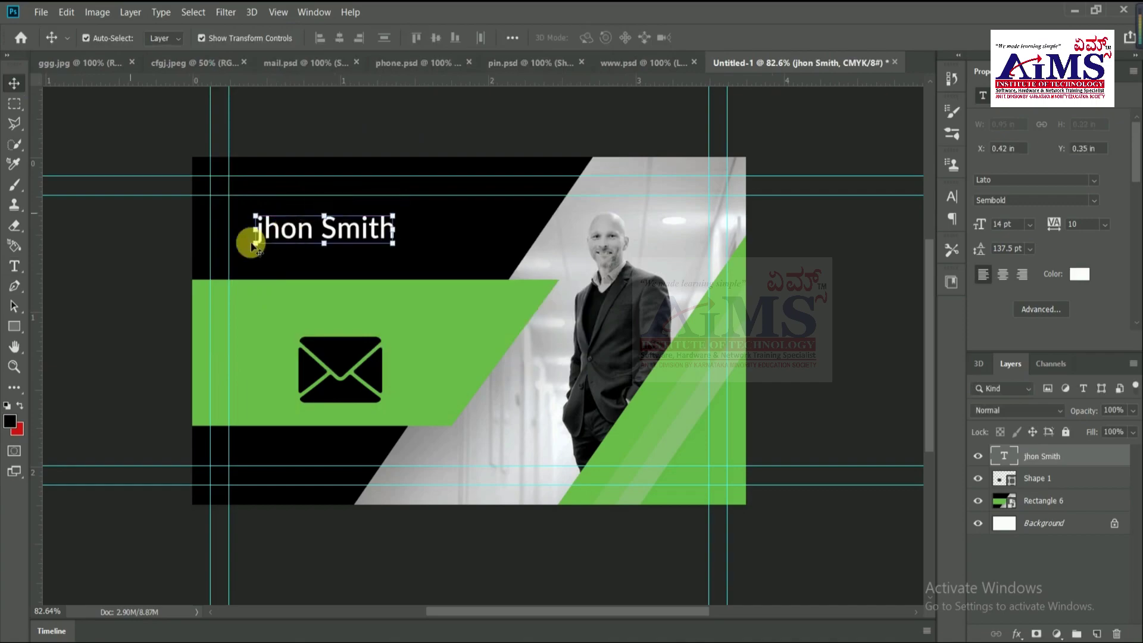
{"action": "left_click", "coordinate": [14, 266]}
{"action": "left_click", "coordinate": [265, 238]}
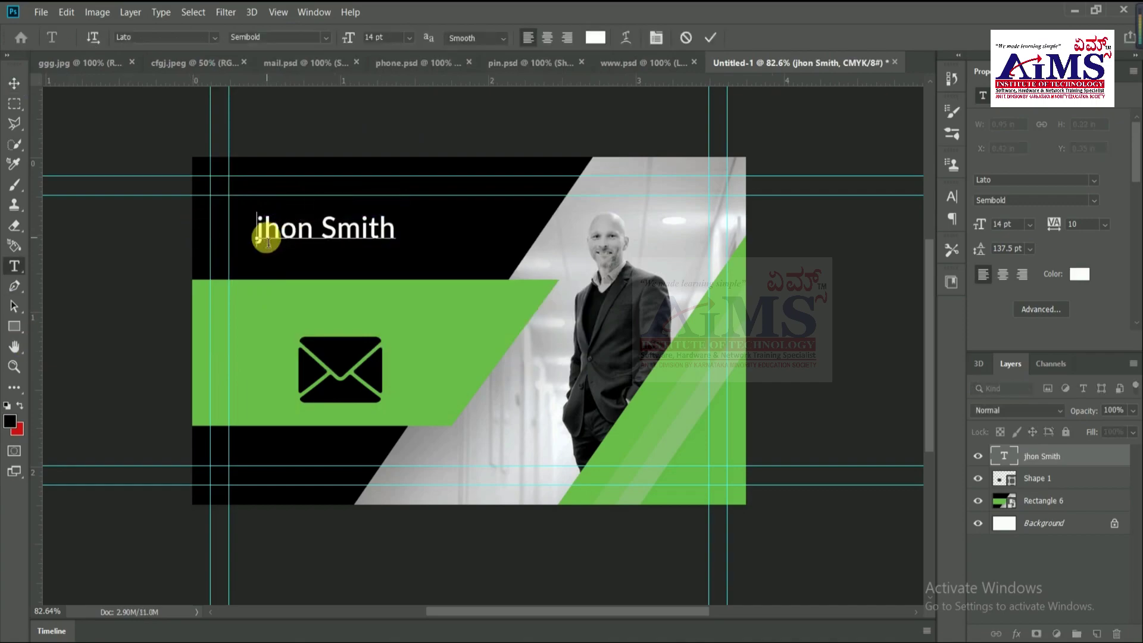
{"action": "key", "text": "Delete"}
{"action": "type", "text": "J"}
{"action": "left_click", "coordinate": [713, 38]}
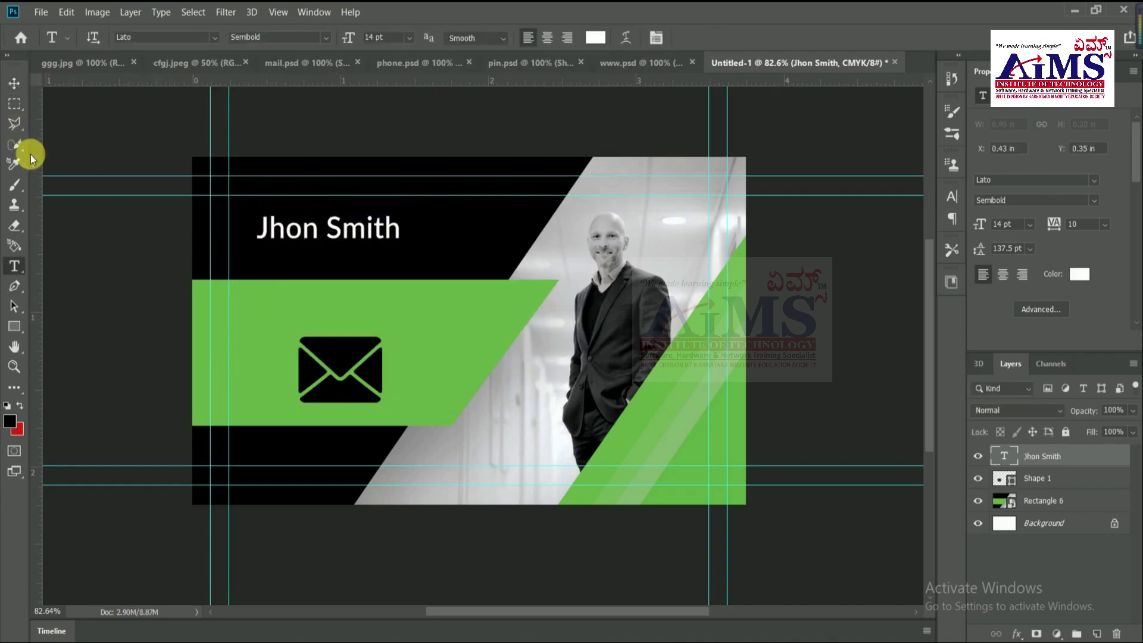
Add the 'Web Designer' title line, coloured light grey sampled from the photo
{"action": "left_click", "coordinate": [282, 272]}
{"action": "key", "text": "Delete"}
{"action": "type", "text": "Web Designer"}
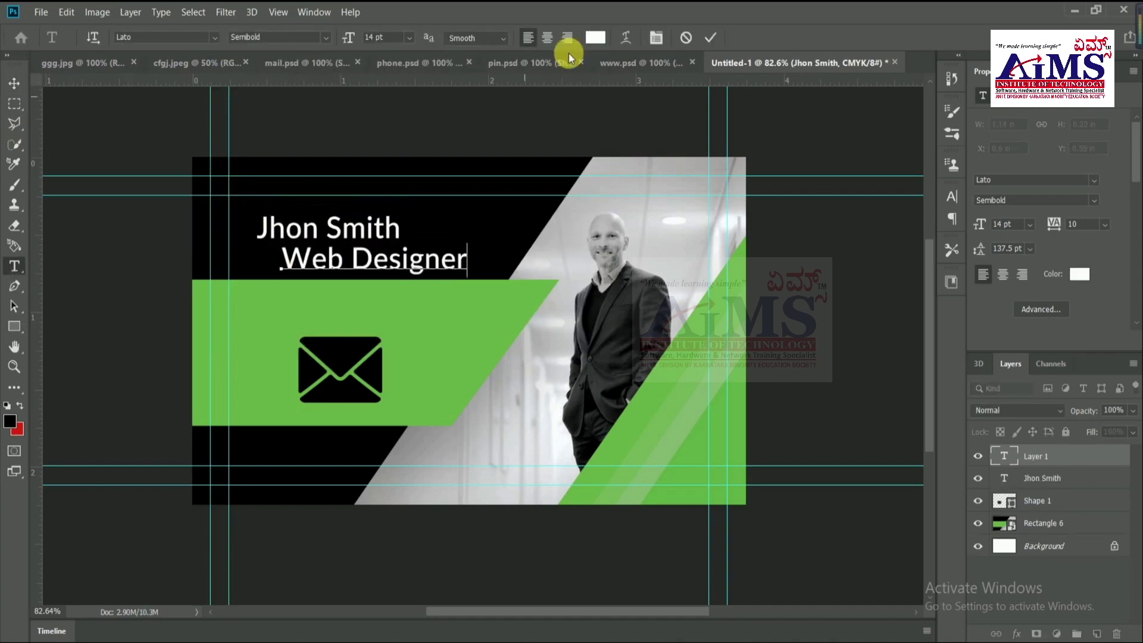
{"action": "type", "text": "Designe"}
{"action": "left_click", "coordinate": [595, 37]}
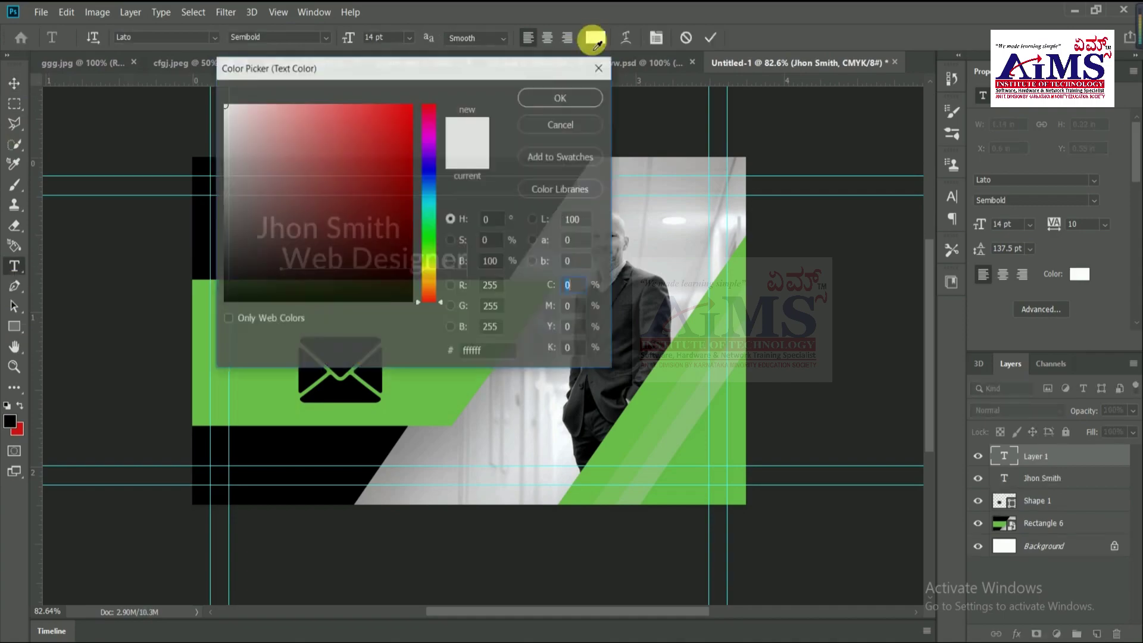
{"action": "left_click", "coordinate": [569, 153]}
{"action": "left_click_drag", "start_coordinate": [465, 266], "coordinate": [259, 271]}
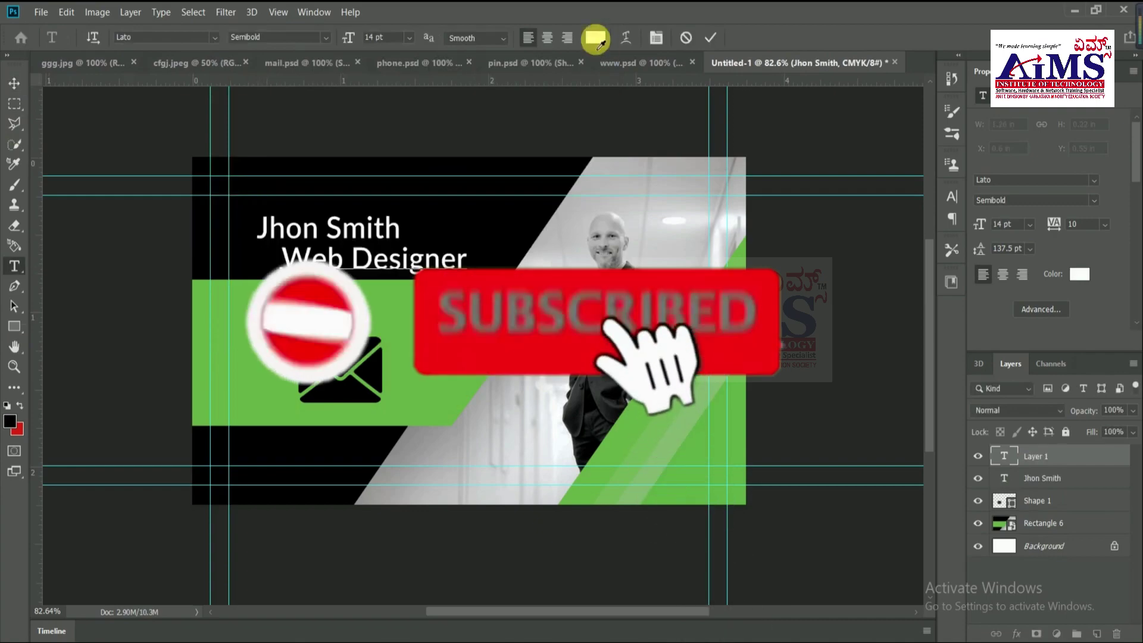
{"action": "left_click", "coordinate": [595, 37]}
{"action": "left_click", "coordinate": [579, 261]}
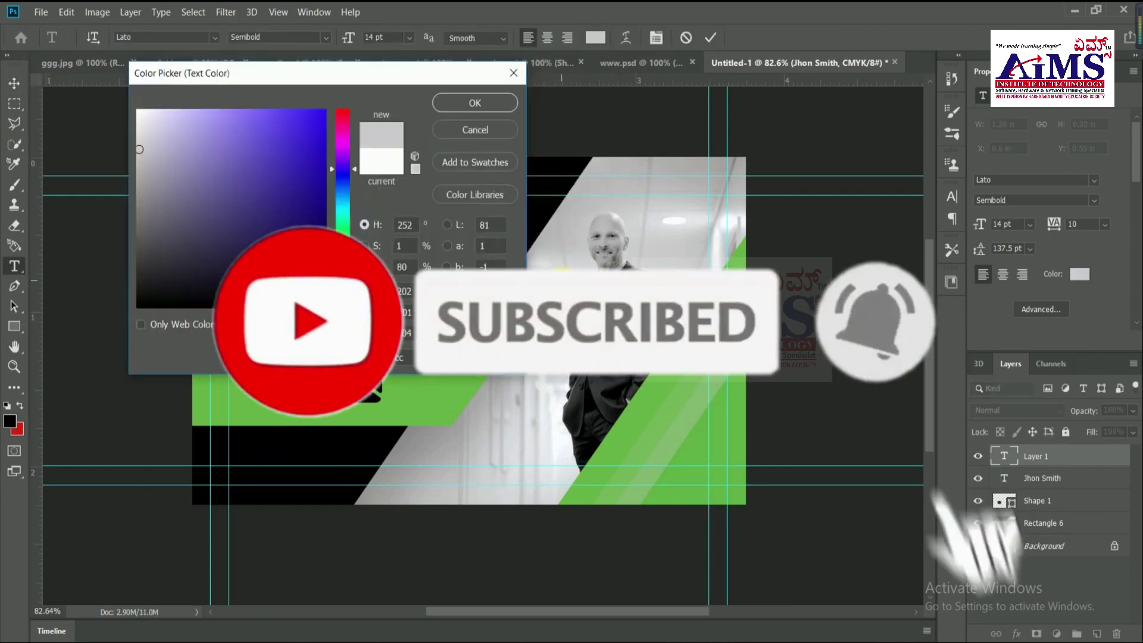
{"action": "left_click", "coordinate": [475, 102]}
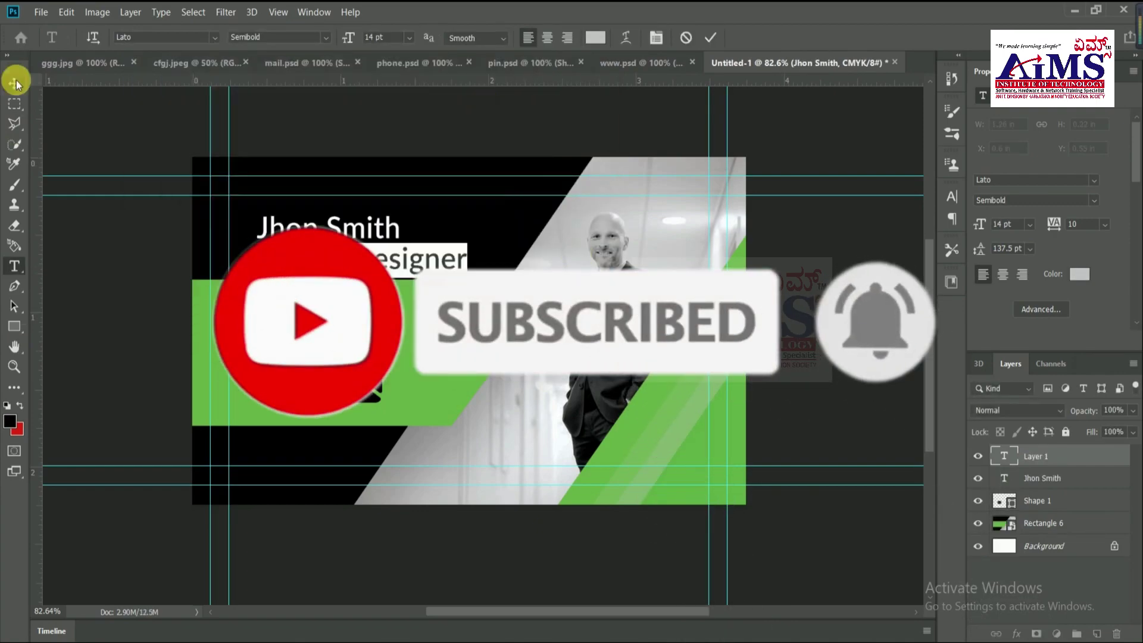
Set the 'Web Designer' title to 8 pt and nudge it up under the name
{"action": "left_click", "coordinate": [14, 83]}
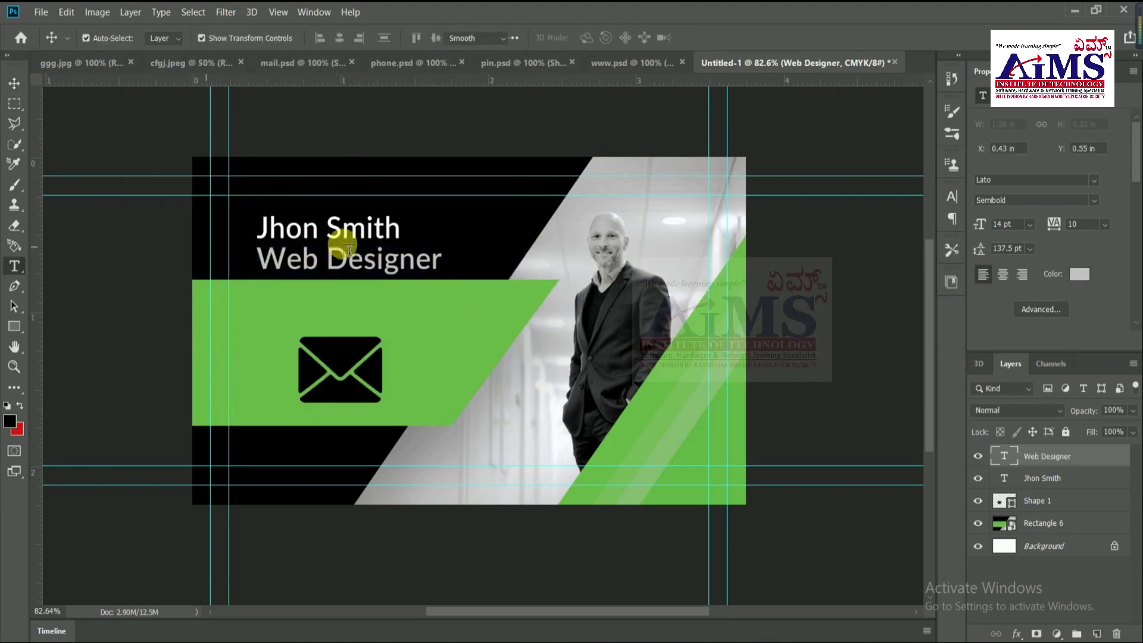
{"action": "double_click", "coordinate": [348, 250]}
{"action": "left_click_drag", "start_coordinate": [256, 263], "coordinate": [442, 262]}
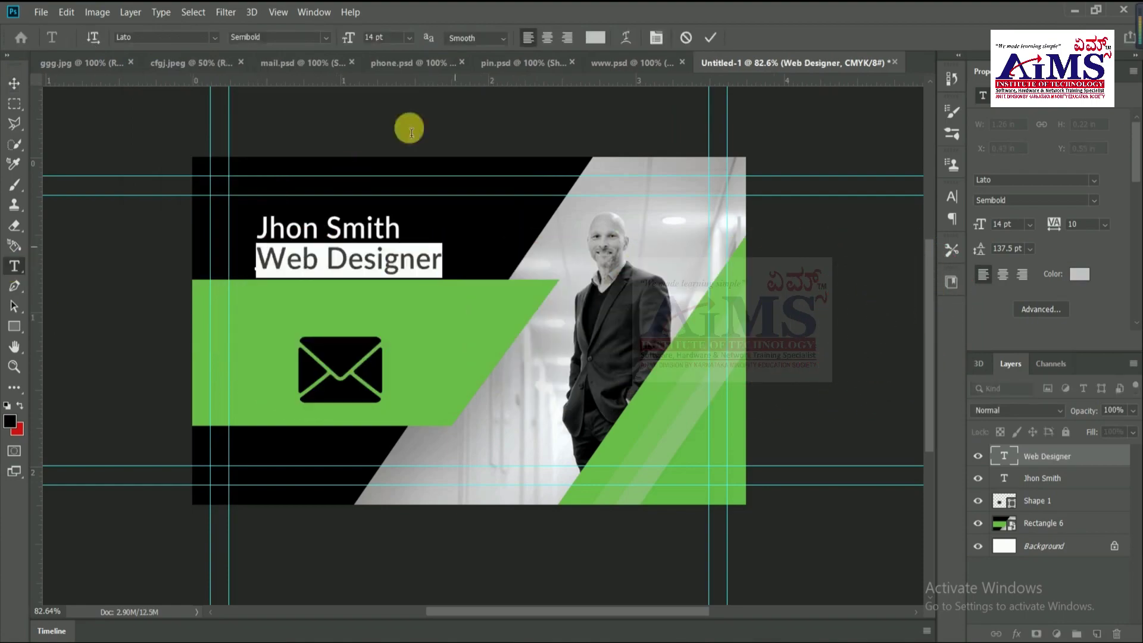
{"action": "left_click", "coordinate": [409, 39]}
{"action": "left_click", "coordinate": [384, 52]}
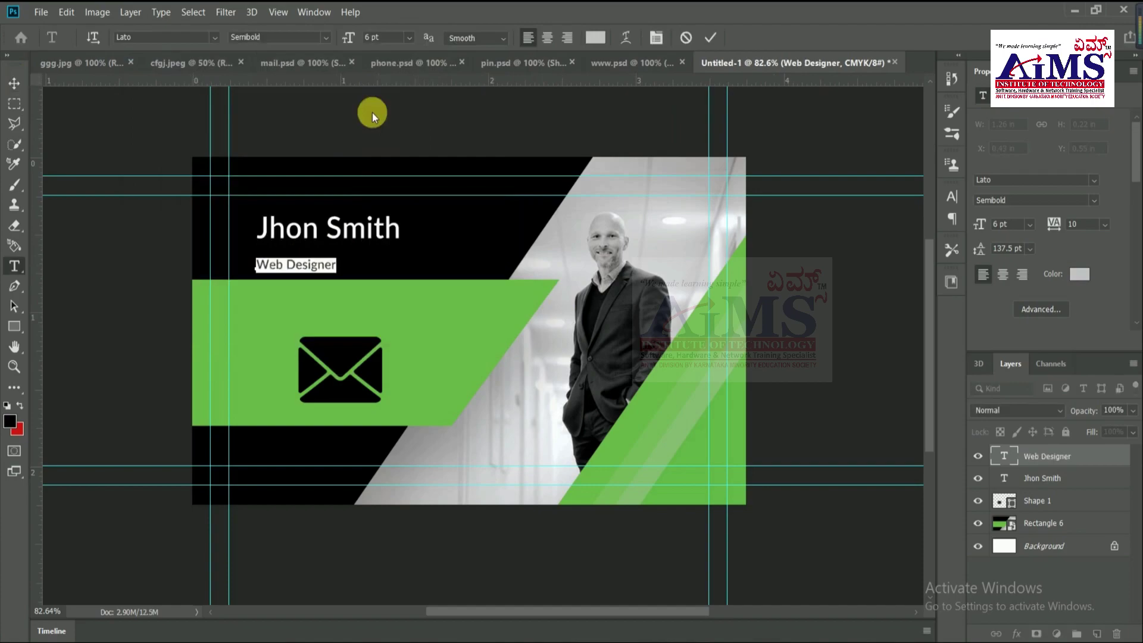
{"action": "left_click", "coordinate": [411, 37]}
{"action": "left_click", "coordinate": [395, 80]}
{"action": "left_click", "coordinate": [14, 83]}
{"action": "left_click_drag", "start_coordinate": [282, 266], "coordinate": [283, 255]}
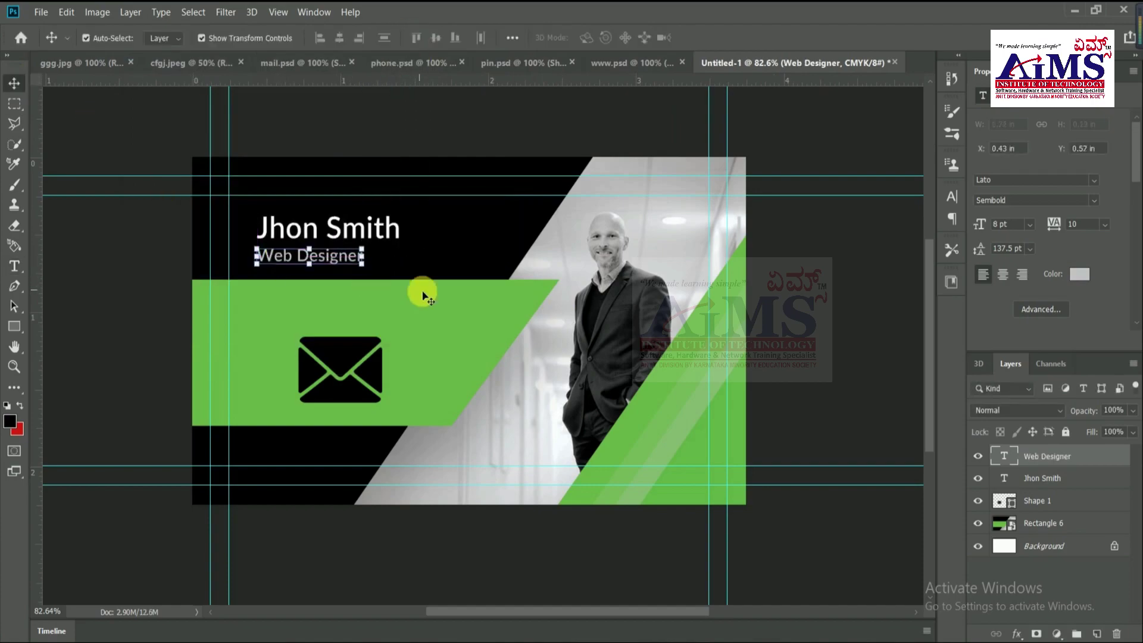
{"action": "left_click", "coordinate": [497, 143]}
Move the envelope icon left and shrink it to about a quarter size
{"action": "left_click", "coordinate": [337, 392]}
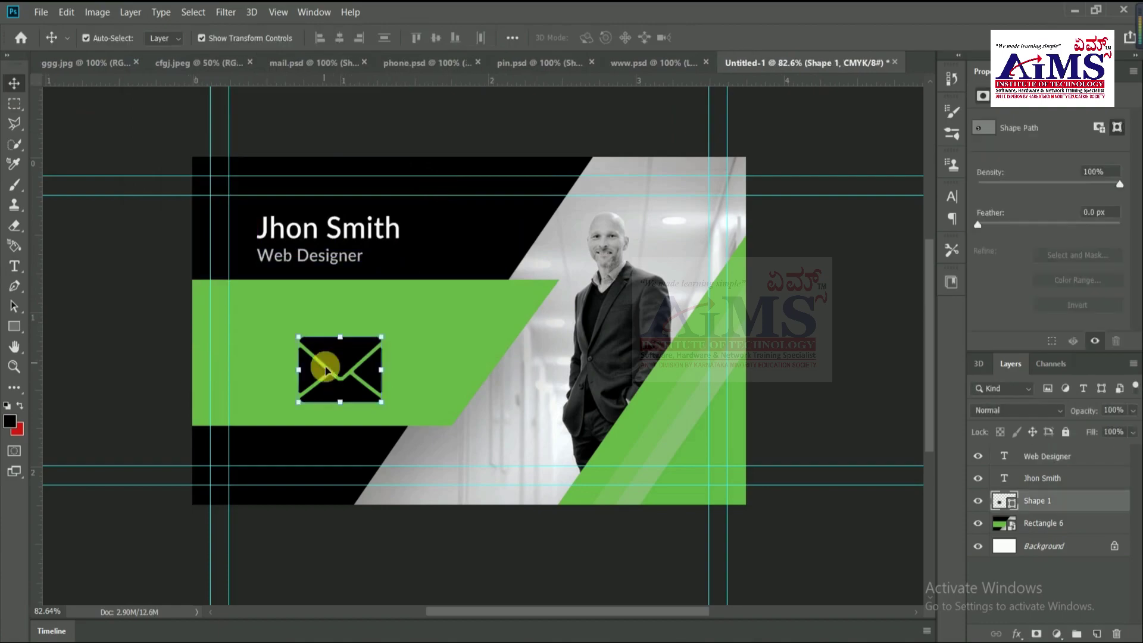
{"action": "left_click_drag", "start_coordinate": [337, 359], "coordinate": [294, 357]}
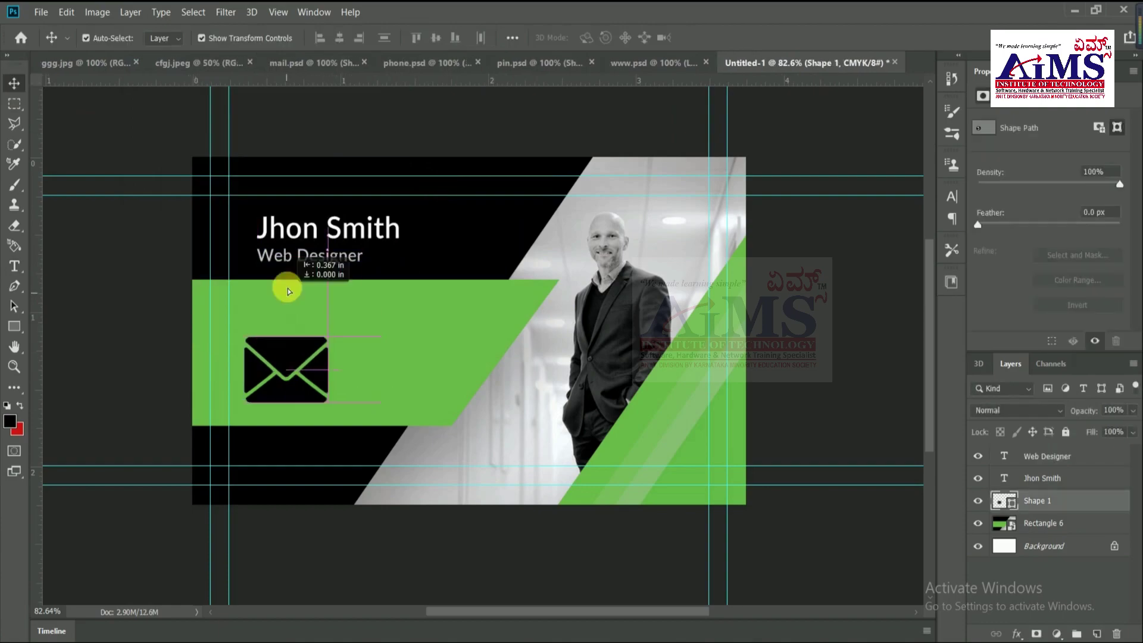
{"action": "key", "text": "ctrl+t"}
{"action": "mouse_move", "coordinate": [339, 400]}
{"action": "left_mouse_down"}
{"action": "mouse_move", "coordinate": [276, 349]}
{"action": "mouse_move", "coordinate": [260, 249]}
{"action": "left_mouse_up"}
{"action": "scroll", "coordinate": [271, 356], "scroll_direction": "up", "scroll_amount": 3}
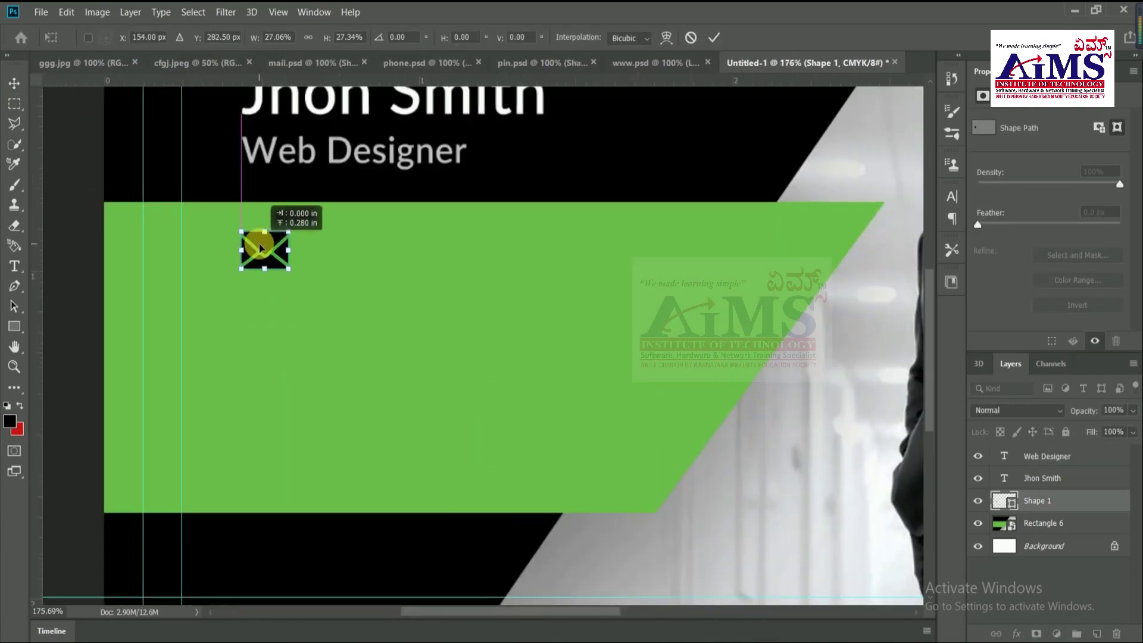
{"action": "left_click", "coordinate": [15, 266]}
Add the e-mail address line in black and place it beside the envelope
{"action": "left_click", "coordinate": [337, 248]}
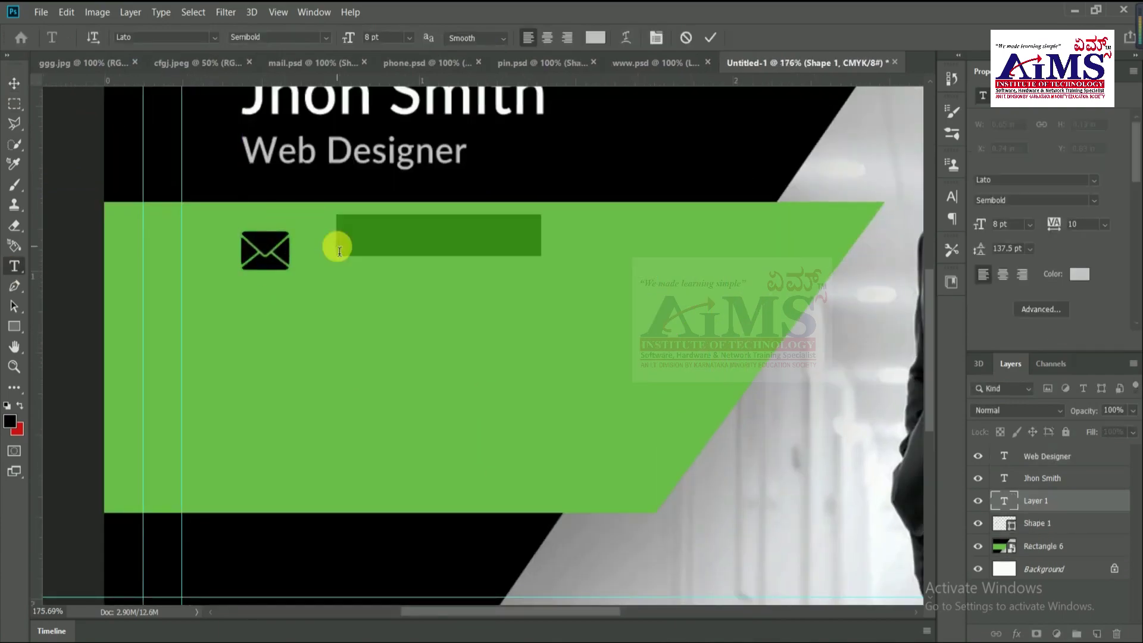
{"action": "key", "text": "BackSpace"}
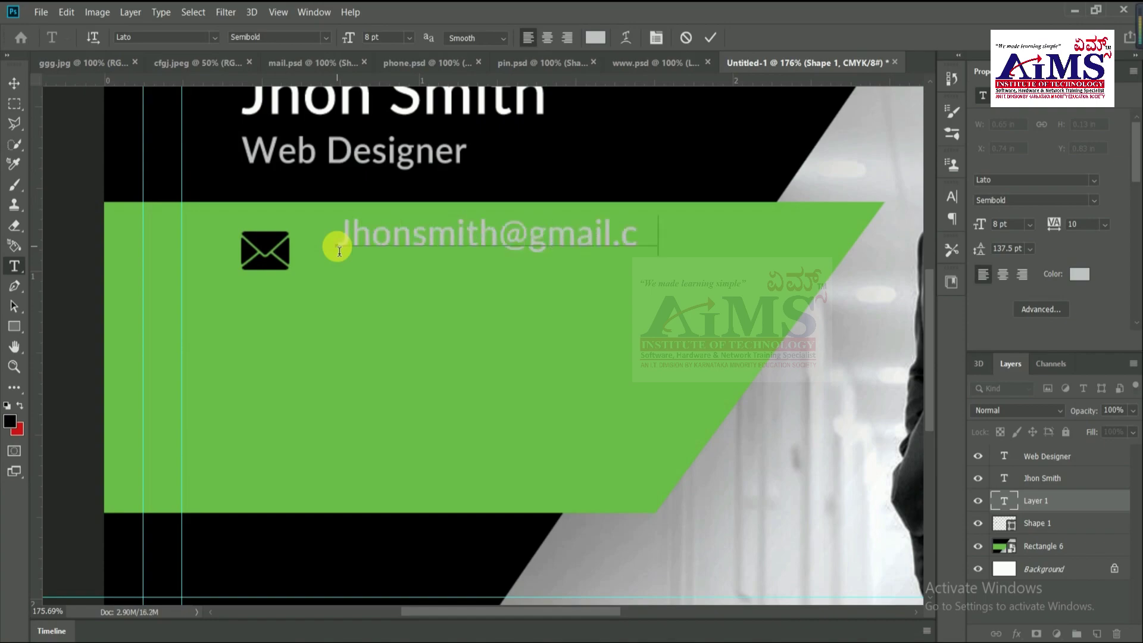
{"action": "left_click_drag", "start_coordinate": [680, 241], "coordinate": [330, 224]}
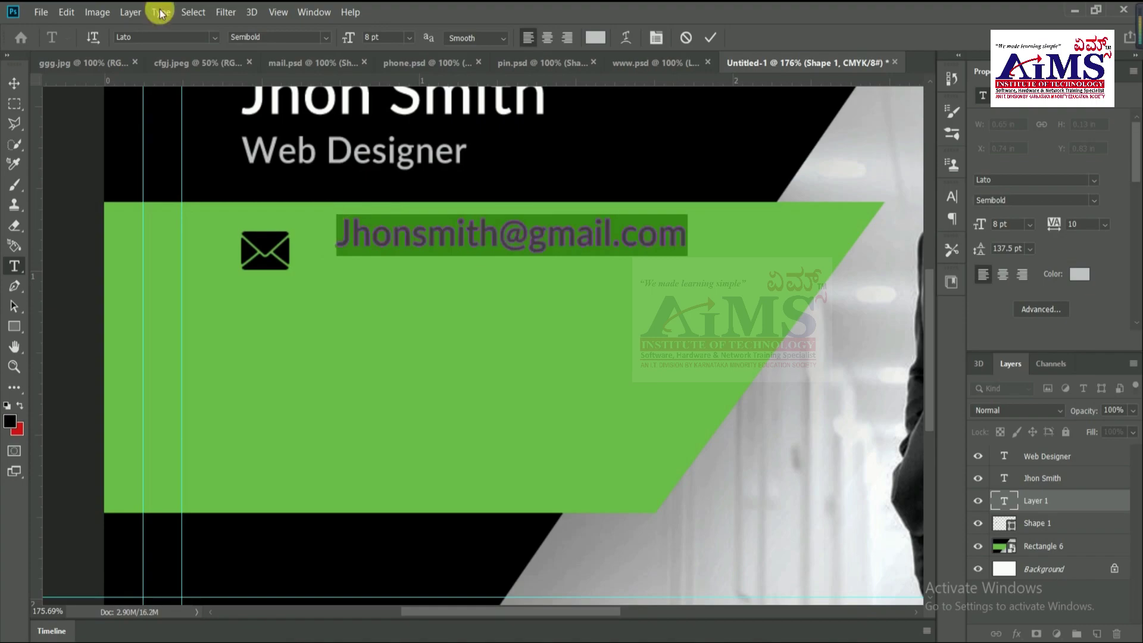
{"action": "left_click", "coordinate": [596, 37]}
{"action": "left_click", "coordinate": [265, 250]}
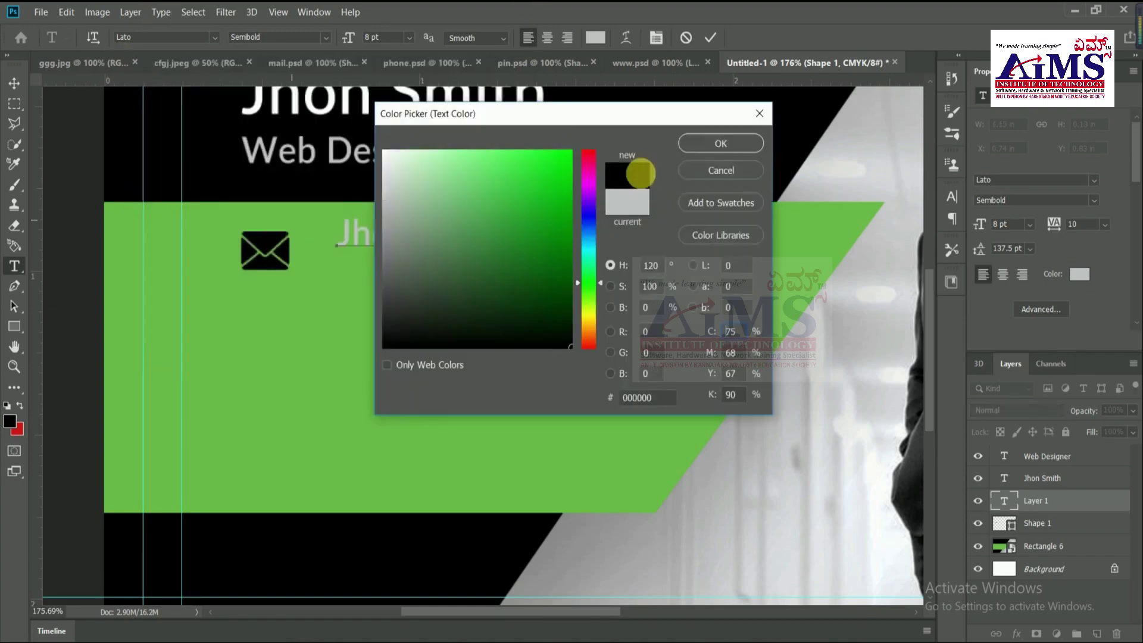
{"action": "left_click", "coordinate": [719, 146]}
{"action": "key", "text": "ctrl+Return"}
{"action": "key", "text": "v"}
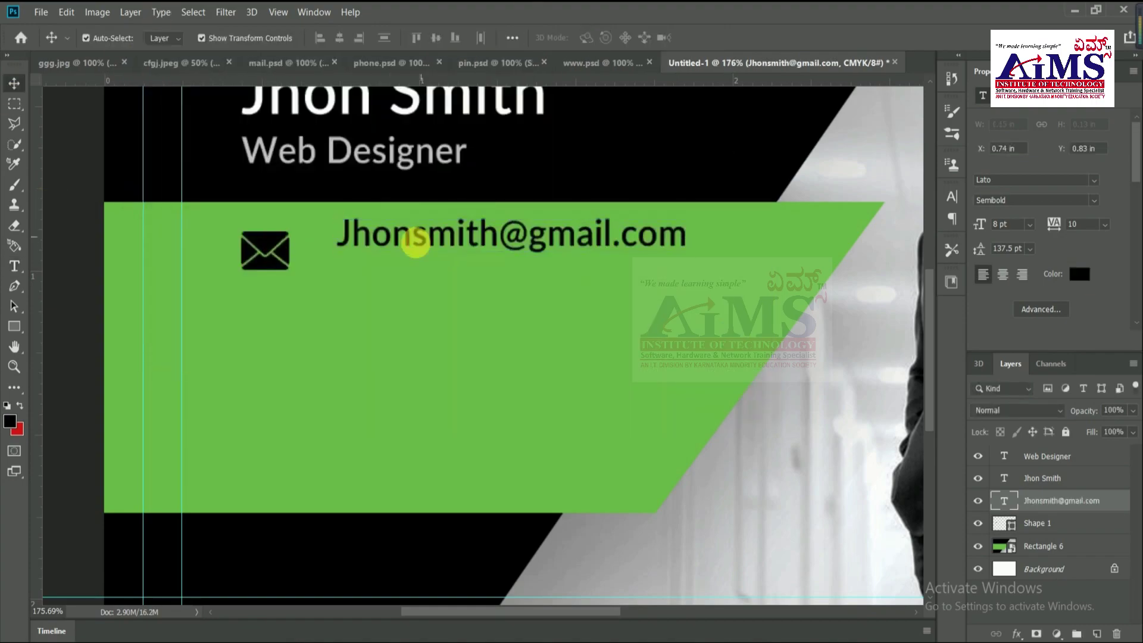
{"action": "left_click_drag", "start_coordinate": [422, 244], "coordinate": [387, 260]}
Reduce the e-mail text to 6 pt and align it with the envelope icon
{"action": "left_click", "coordinate": [14, 266]}
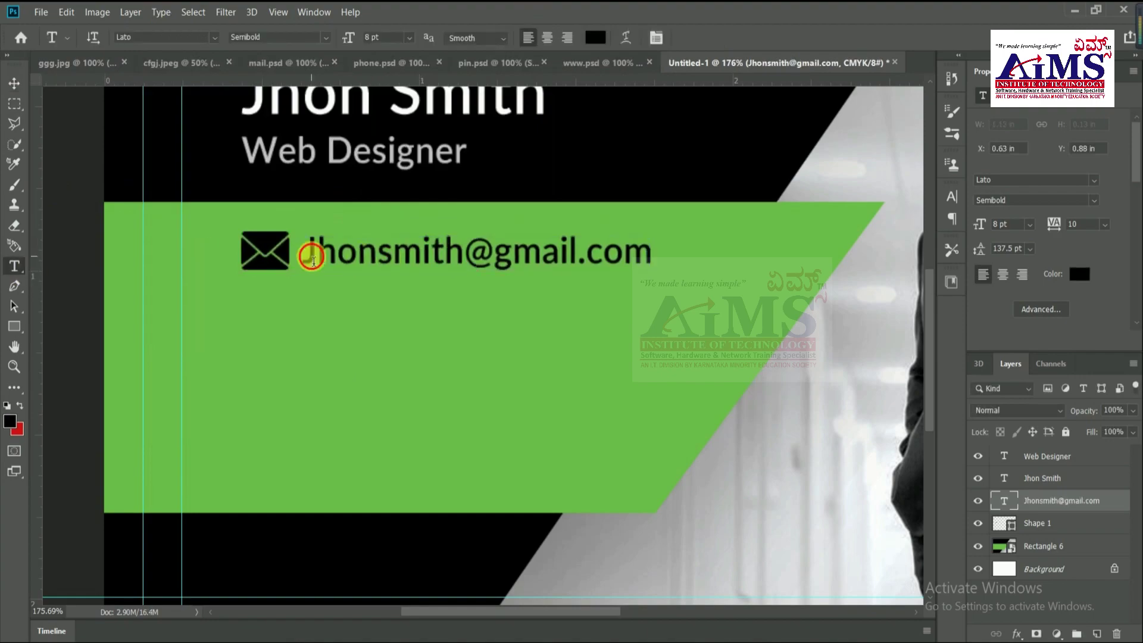
{"action": "left_click", "coordinate": [310, 259]}
{"action": "left_click_drag", "start_coordinate": [309, 258], "coordinate": [624, 241]}
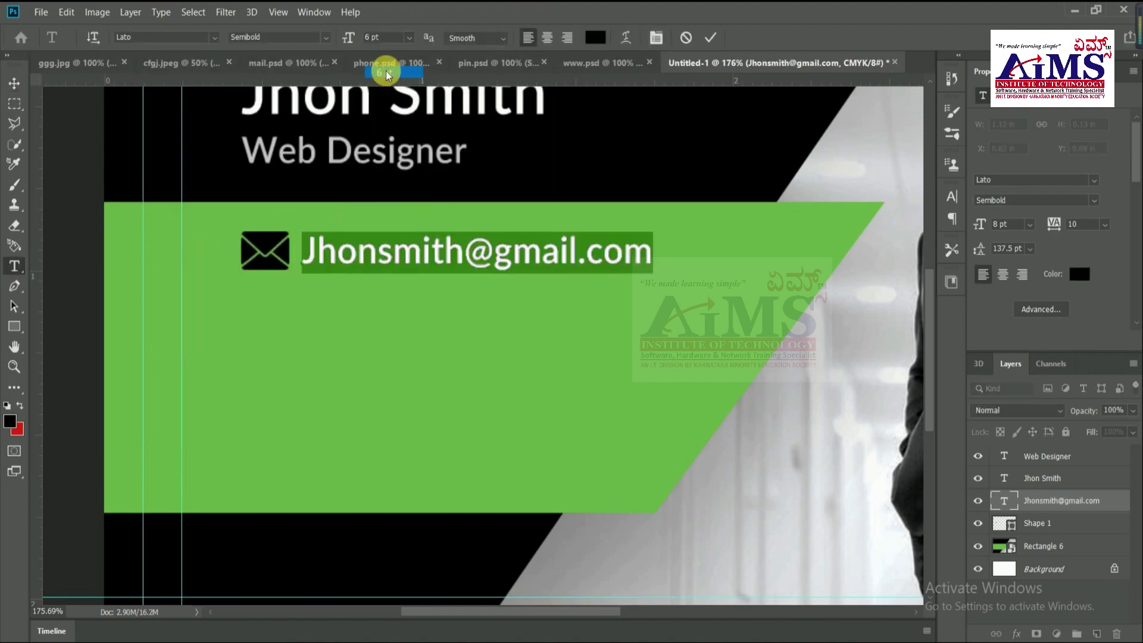
{"action": "key", "text": "ctrl+shift+comma"}
{"action": "key", "text": "ctrl+Return"}
{"action": "key", "text": "v"}
{"action": "left_click_drag", "start_coordinate": [383, 263], "coordinate": [380, 259]}
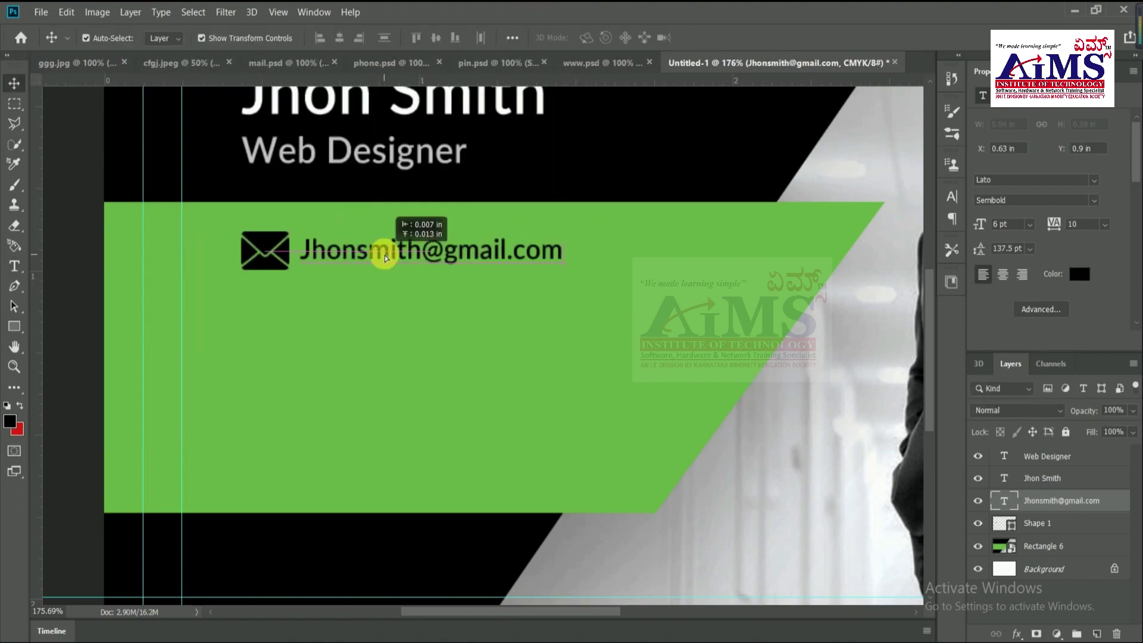
{"action": "left_click", "coordinate": [455, 285]}
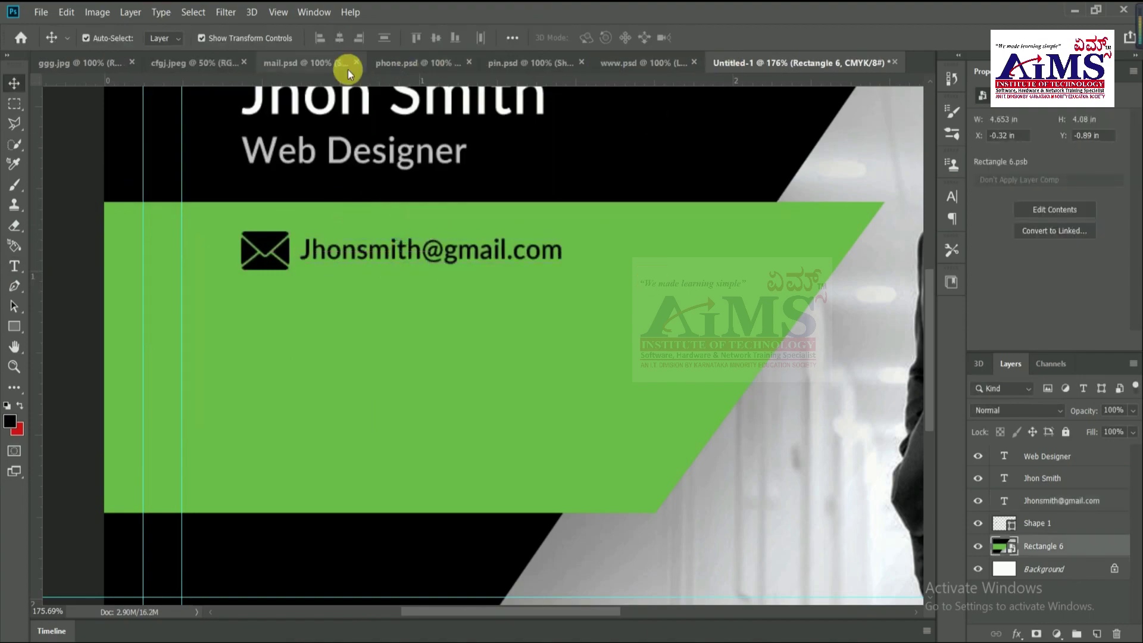
Close mail.psd and bring the phone icon from phone.psd into the card
{"action": "left_click", "coordinate": [351, 64]}
{"action": "left_click", "coordinate": [461, 63]}
{"action": "left_click", "coordinate": [619, 63]}
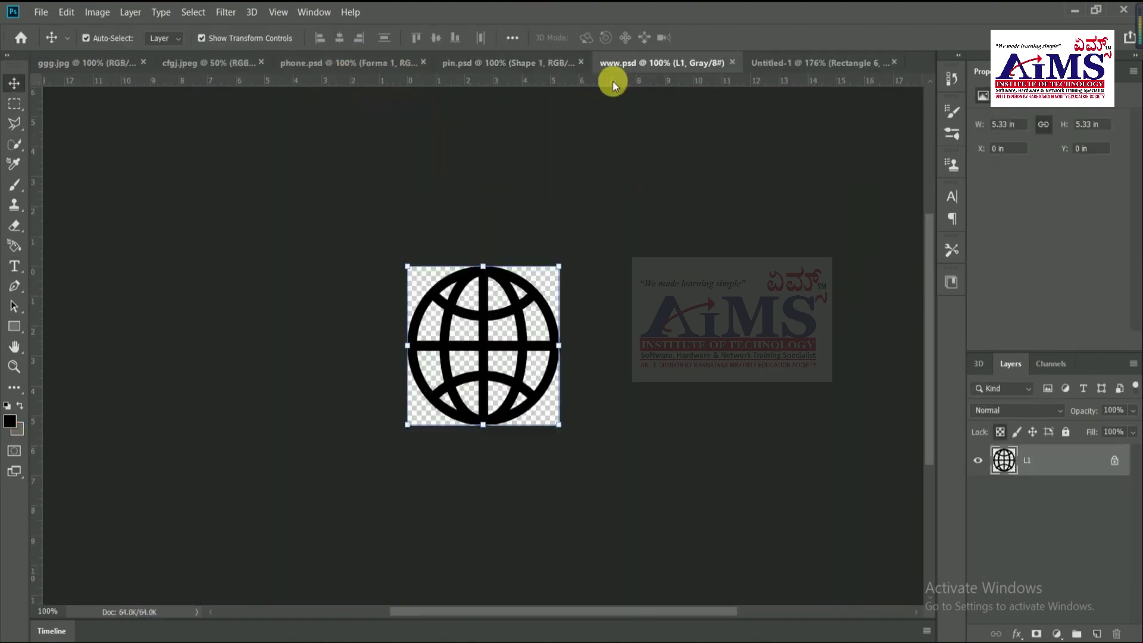
{"action": "left_click", "coordinate": [356, 63]}
{"action": "left_click_drag", "start_coordinate": [378, 256], "coordinate": [388, 395]}
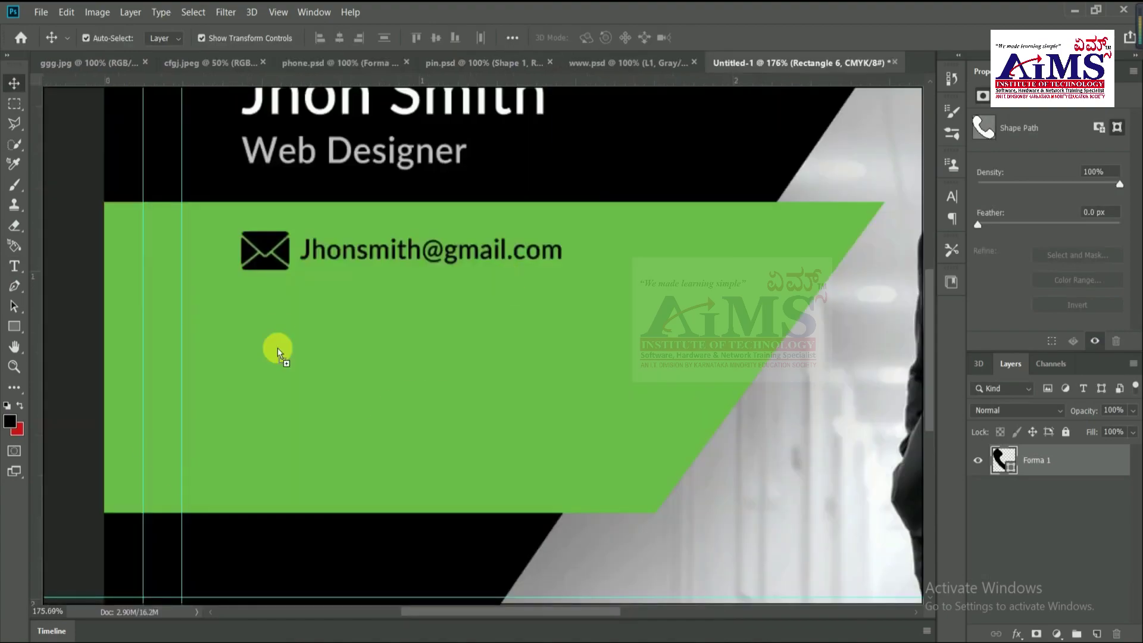
Scale the phone icon down and align it under the envelope
{"action": "key", "text": "ctrl+0"}
{"action": "mouse_move", "coordinate": [181, 222]}
{"action": "left_mouse_down"}
{"action": "mouse_move", "coordinate": [370, 388]}
{"action": "mouse_move", "coordinate": [414, 467]}
{"action": "mouse_move", "coordinate": [319, 370]}
{"action": "left_mouse_up"}
{"action": "scroll", "coordinate": [317, 407], "scroll_direction": "up", "scroll_amount": 5}
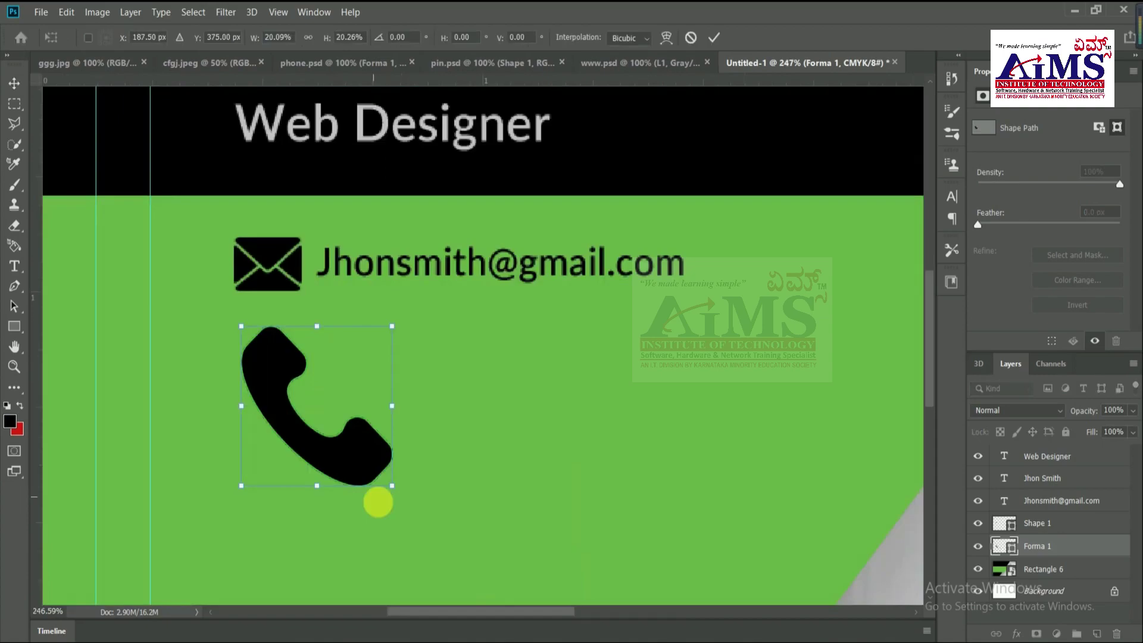
{"action": "left_click_drag", "start_coordinate": [391, 485], "coordinate": [293, 388]}
{"action": "left_click_drag", "start_coordinate": [246, 334], "coordinate": [240, 328]}
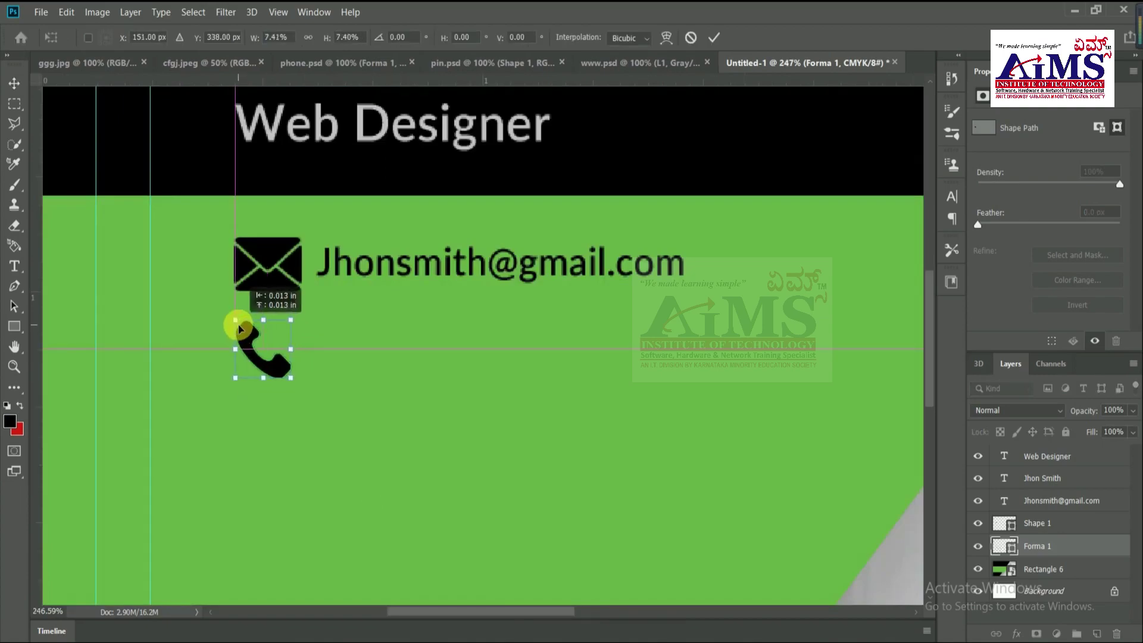
{"action": "key", "text": "Return"}
Match the icon sizes: shrink the envelope slightly and scale the phone icon to about 92%
{"action": "left_click", "coordinate": [257, 259]}
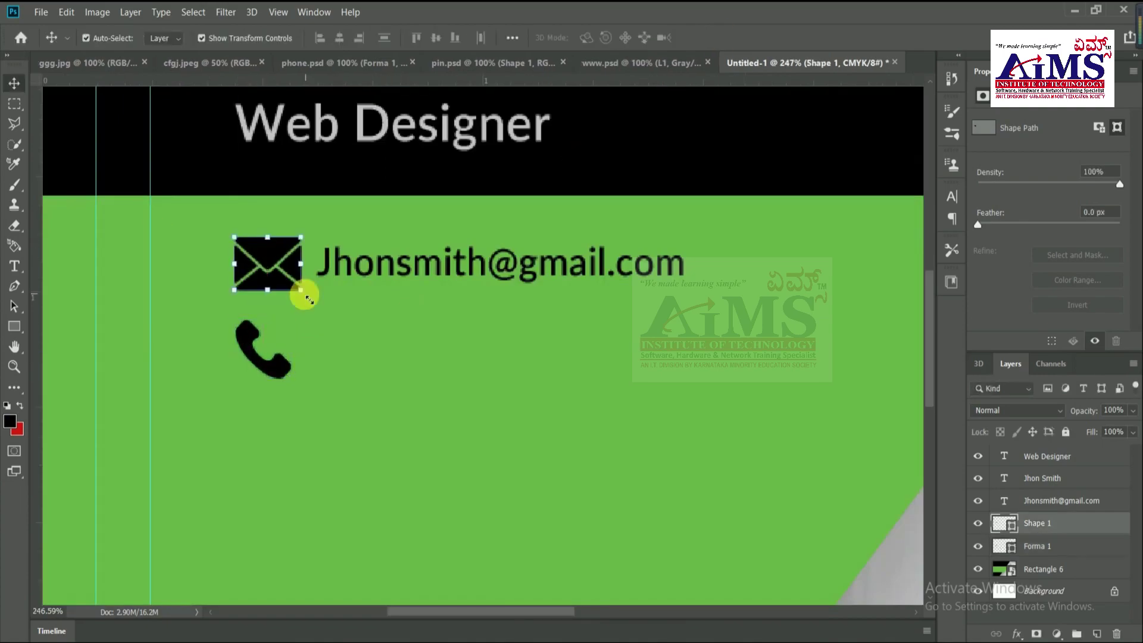
{"action": "left_click_drag", "start_coordinate": [301, 290], "coordinate": [294, 290]}
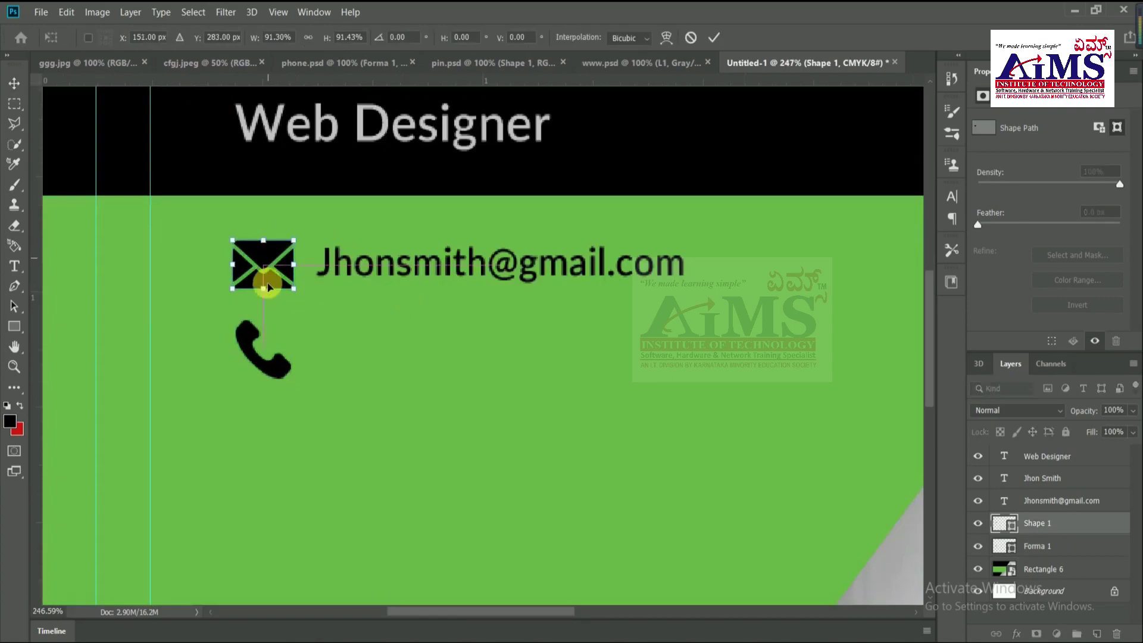
{"action": "left_click", "coordinate": [714, 38]}
{"action": "left_click", "coordinate": [275, 371]}
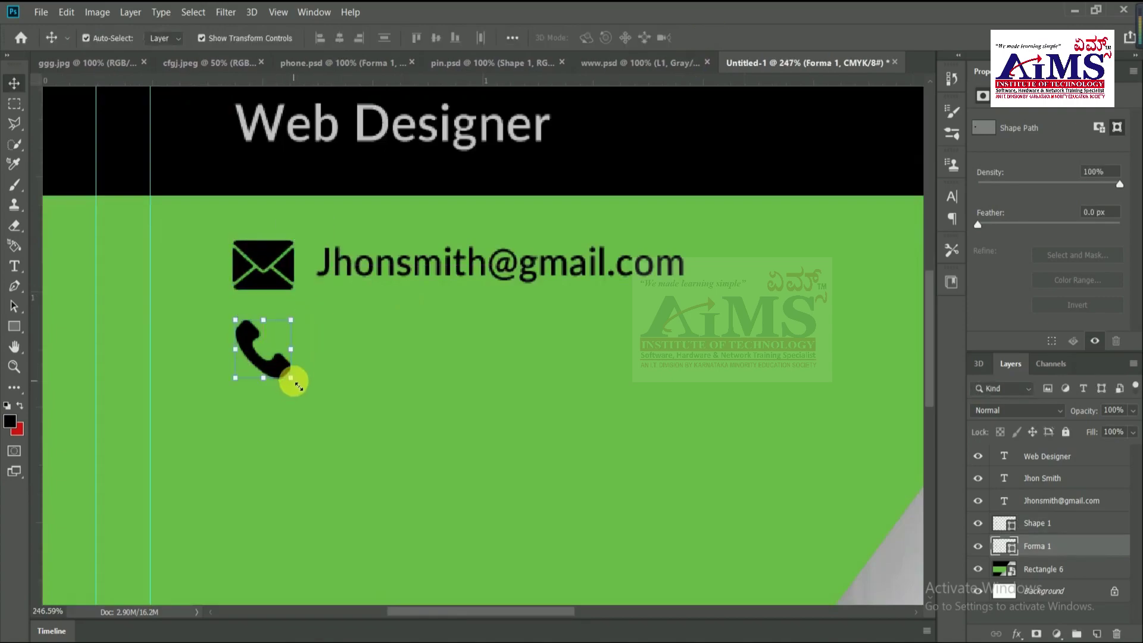
{"action": "left_click_drag", "start_coordinate": [299, 386], "coordinate": [264, 361]}
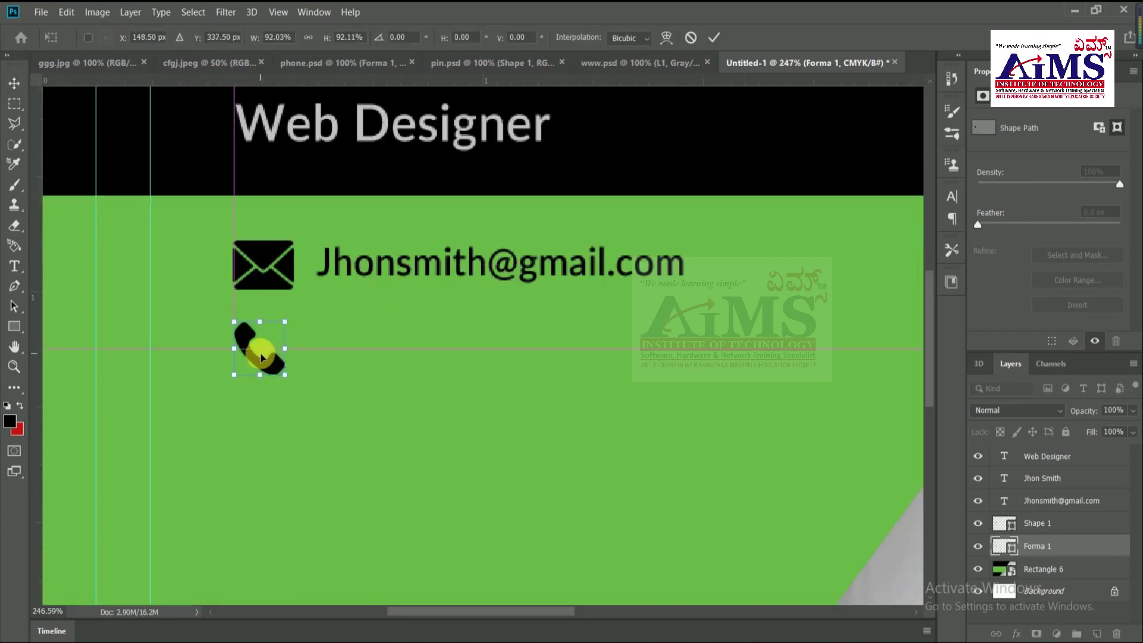
{"action": "left_click", "coordinate": [715, 37]}
Add the phone-number text beside the phone icon, aligned under the e-mail line
{"action": "left_click", "coordinate": [14, 266]}
{"action": "left_click", "coordinate": [344, 353]}
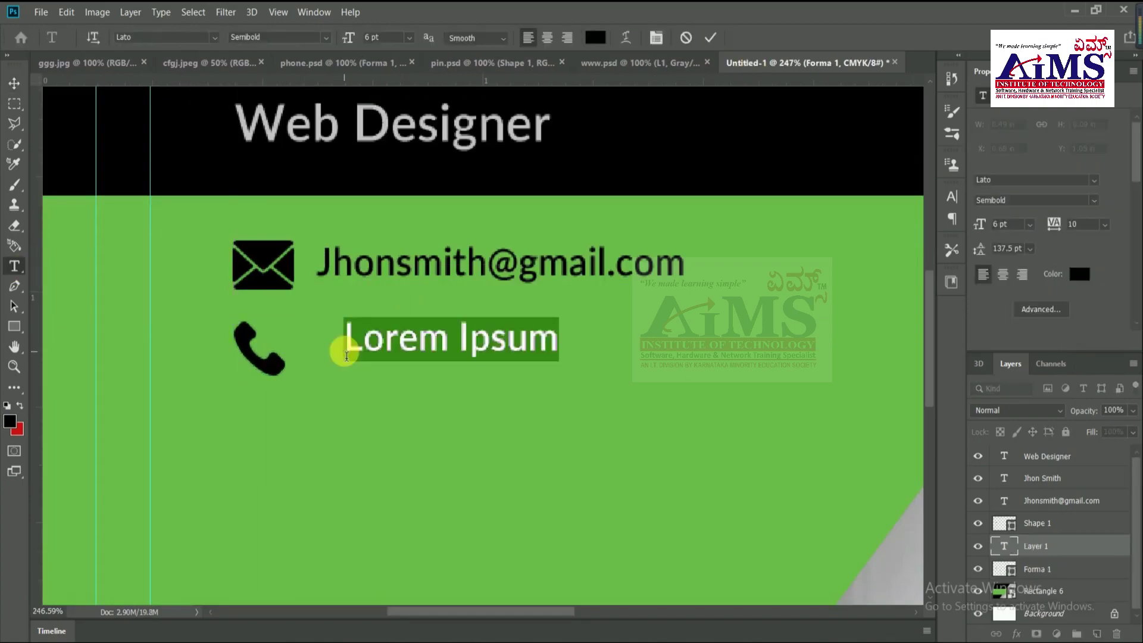
{"action": "key", "text": "BackSpace"}
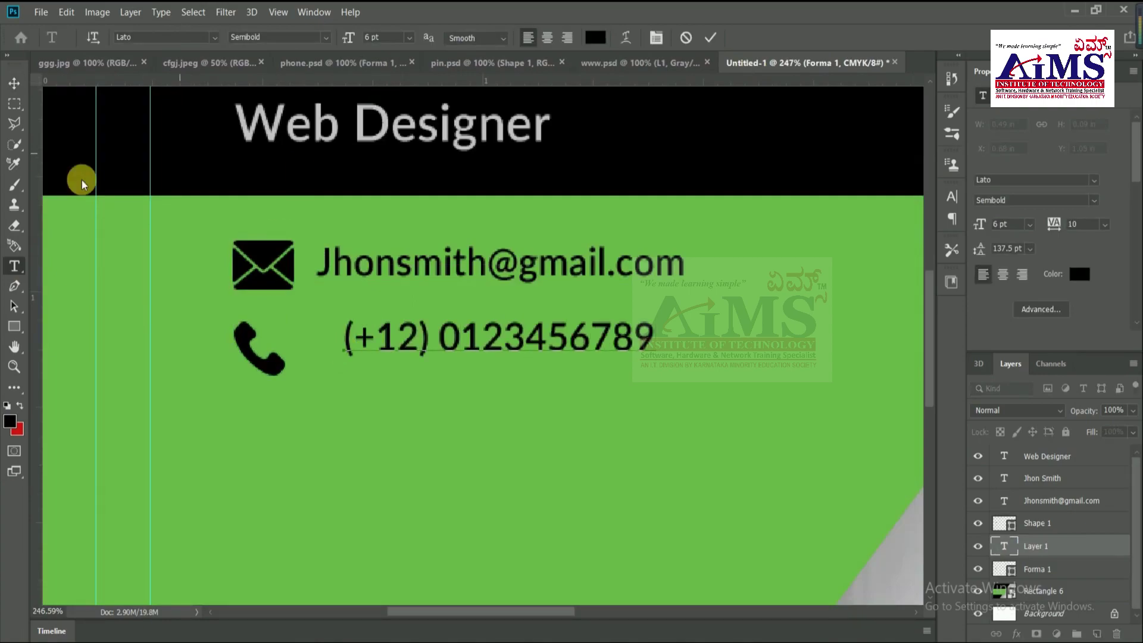
{"action": "left_click", "coordinate": [14, 83]}
{"action": "left_click_drag", "start_coordinate": [427, 352], "coordinate": [399, 355]}
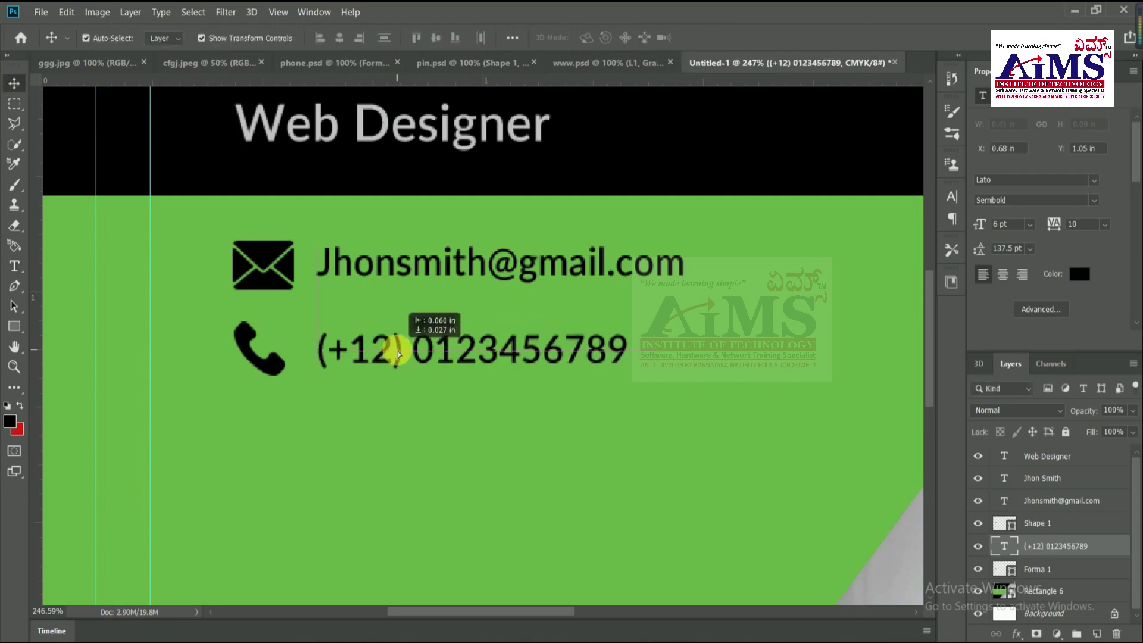
Close phone.psd and drag the location pin from pin.psd onto the card
{"action": "left_click", "coordinate": [717, 365]}
{"action": "left_click", "coordinate": [406, 62]}
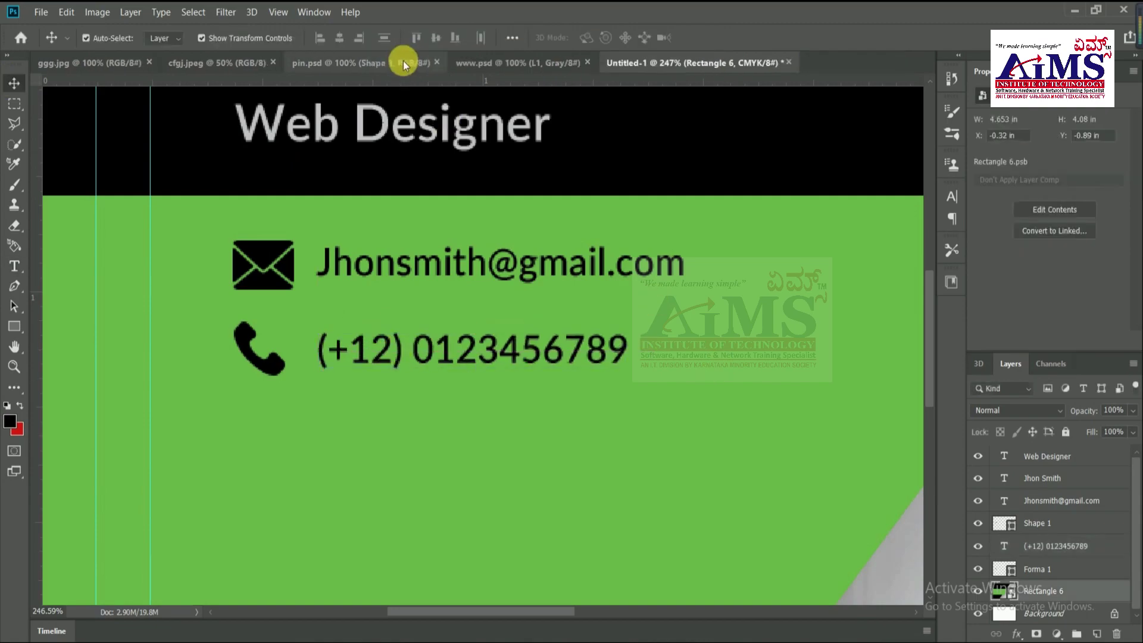
{"action": "left_click", "coordinate": [396, 62]}
{"action": "left_click_drag", "start_coordinate": [668, 70], "coordinate": [256, 449]}
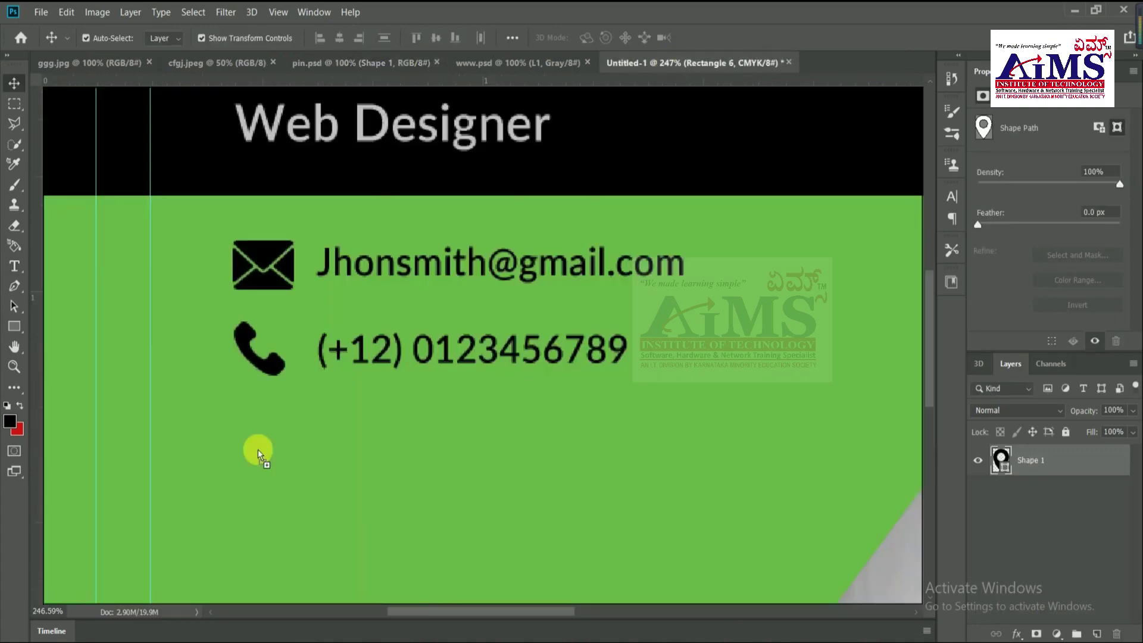
Scale the location pin down to match the phone icon's size
{"action": "key", "text": "ctrl+0"}
{"action": "key", "text": "ctrl+t"}
{"action": "mouse_move", "coordinate": [375, 453]}
{"action": "left_mouse_down"}
{"action": "mouse_move", "coordinate": [367, 475]}
{"action": "mouse_move", "coordinate": [298, 442]}
{"action": "left_mouse_up"}
{"action": "scroll", "coordinate": [298, 443], "scroll_direction": "up", "scroll_amount": 5}
{"action": "mouse_move", "coordinate": [207, 396]}
{"action": "left_mouse_down"}
{"action": "mouse_move", "coordinate": [241, 524]}
{"action": "mouse_move", "coordinate": [222, 442]}
{"action": "mouse_move", "coordinate": [200, 411]}
{"action": "mouse_move", "coordinate": [215, 383]}
{"action": "left_mouse_up"}
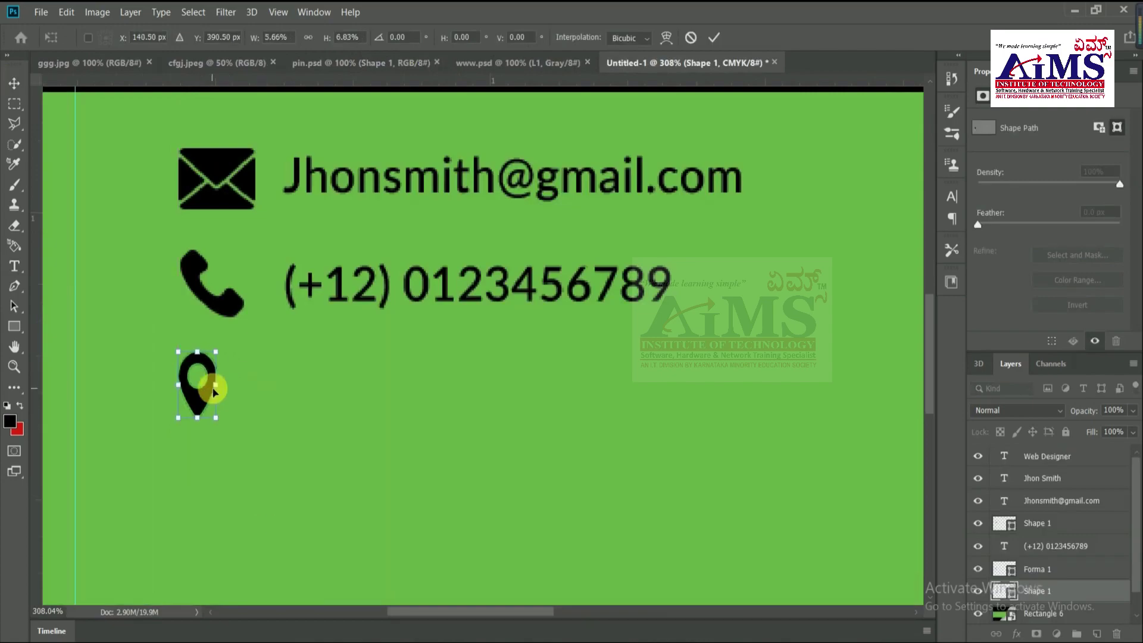
{"action": "left_click", "coordinate": [66, 12]}
{"action": "left_click", "coordinate": [70, 28]}
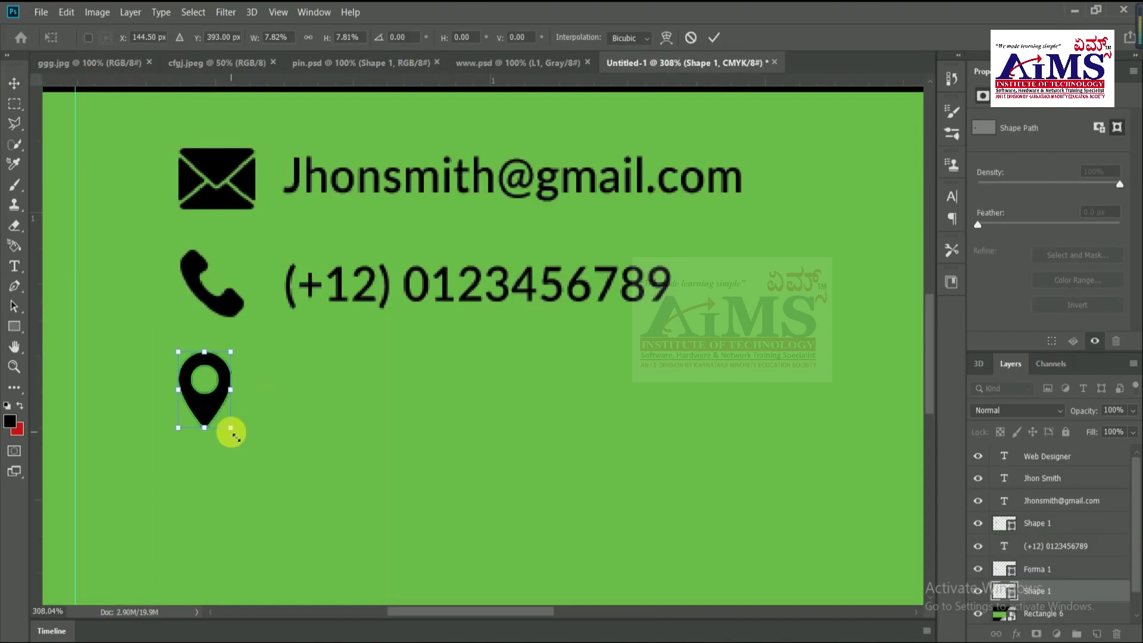
{"action": "left_click_drag", "start_coordinate": [232, 433], "coordinate": [213, 399]}
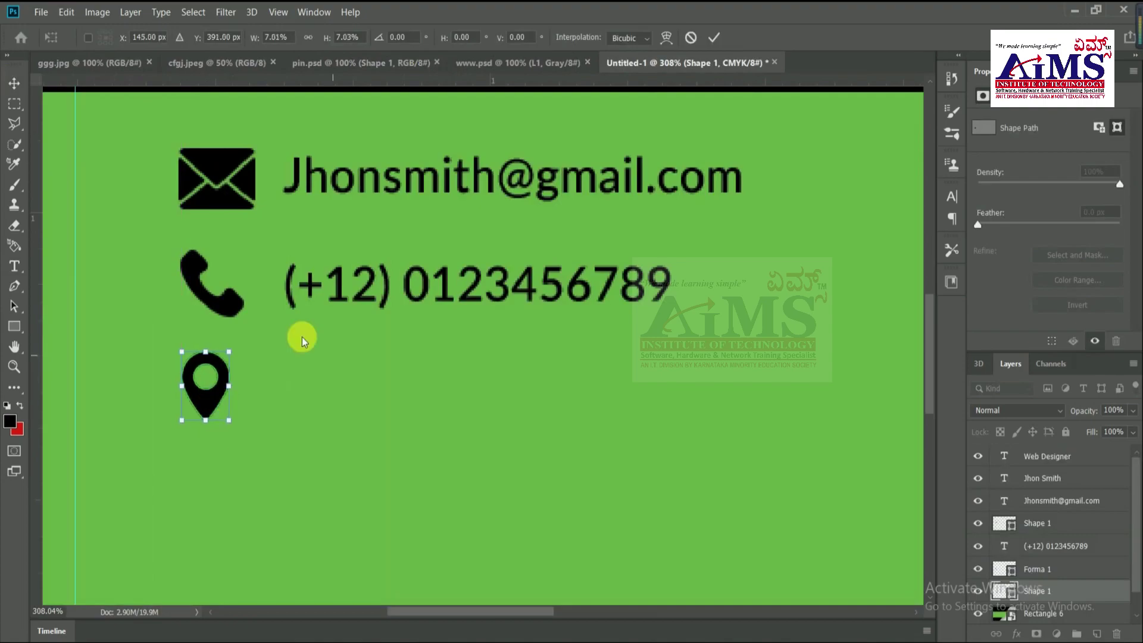
{"action": "key", "text": "Return"}
Add the address text line beside the pin and align it
{"action": "key", "text": "t"}
{"action": "left_click", "coordinate": [298, 387]}
{"action": "key", "text": "BackSpace"}
{"action": "type", "text": "Bolton BLA4, LA, USA"}
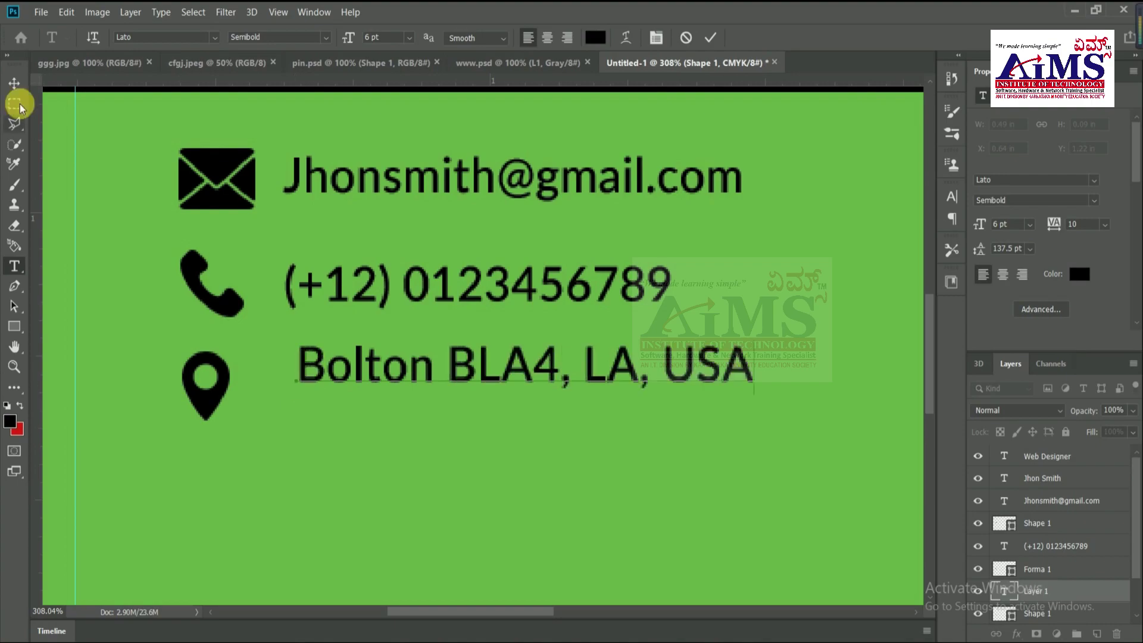
{"action": "left_click", "coordinate": [15, 84]}
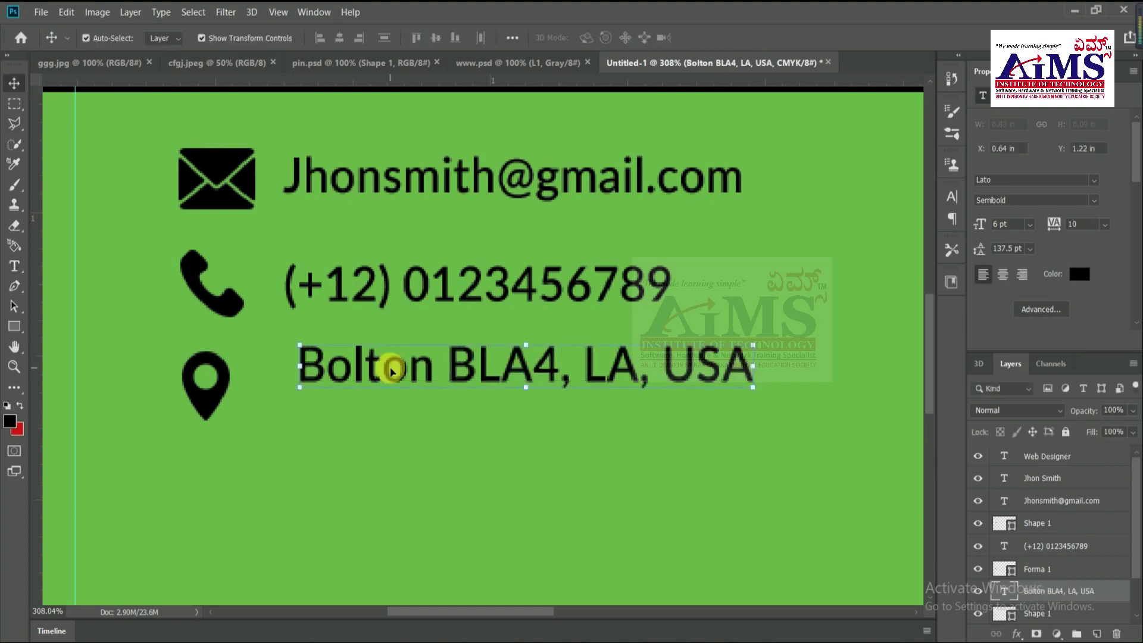
{"action": "left_click_drag", "start_coordinate": [392, 371], "coordinate": [375, 383]}
{"action": "key", "text": "ctrl+0"}
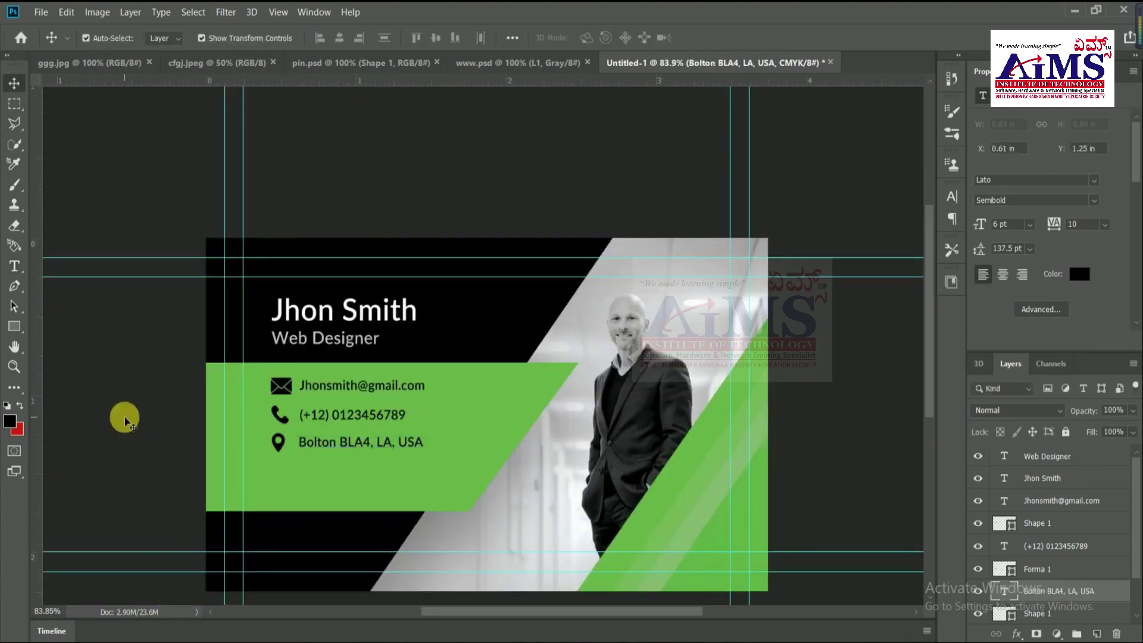
{"action": "left_click", "coordinate": [125, 421]}
{"action": "left_click_drag", "start_coordinate": [559, 63], "coordinate": [429, 59]}
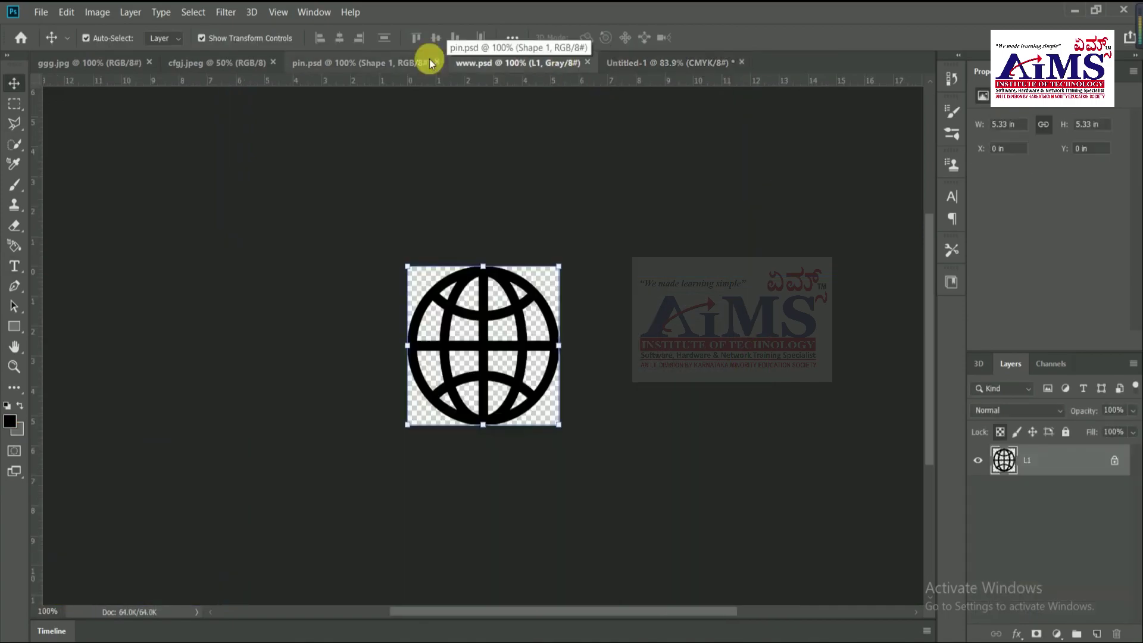
{"action": "left_click_drag", "start_coordinate": [487, 294], "coordinate": [302, 472]}
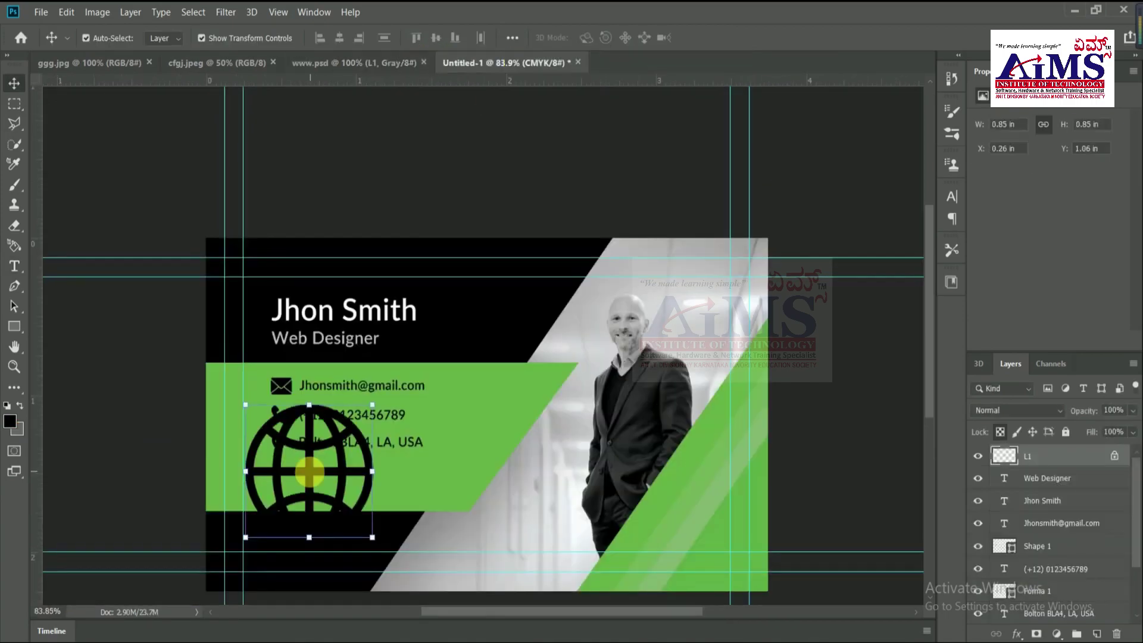
{"action": "scroll", "coordinate": [303, 476], "scroll_direction": "up", "scroll_amount": 5}
{"action": "left_click_drag", "start_coordinate": [238, 255], "coordinate": [421, 447]}
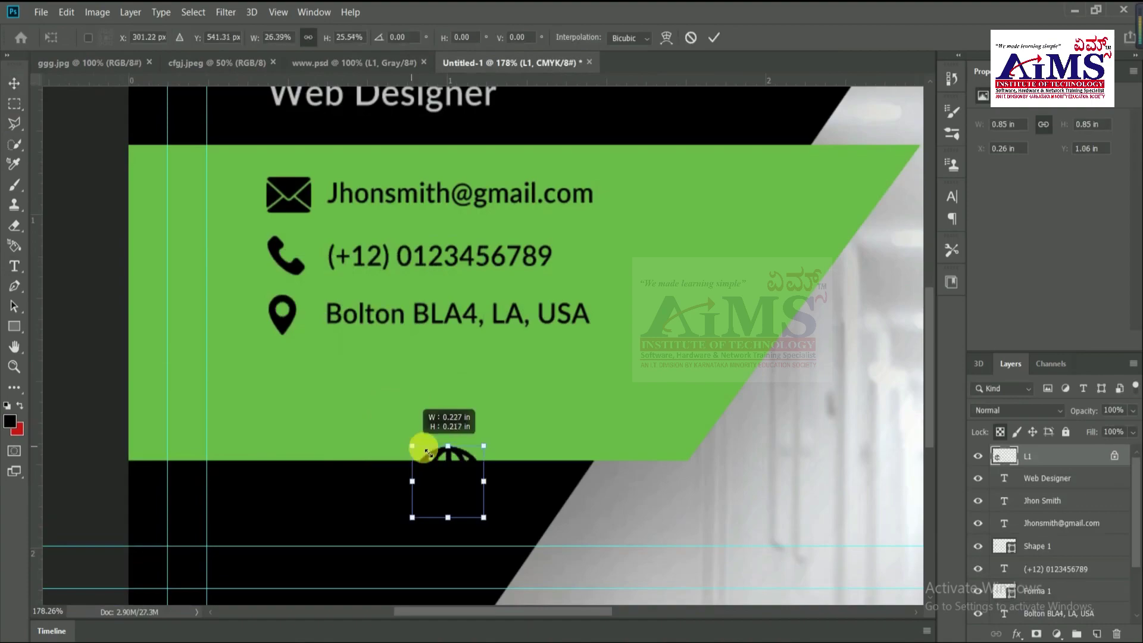
{"action": "mouse_move", "coordinate": [459, 484]}
{"action": "left_mouse_down"}
{"action": "mouse_move", "coordinate": [283, 396]}
{"action": "mouse_move", "coordinate": [307, 418]}
{"action": "mouse_move", "coordinate": [284, 387]}
{"action": "mouse_move", "coordinate": [272, 401]}
{"action": "left_mouse_up"}
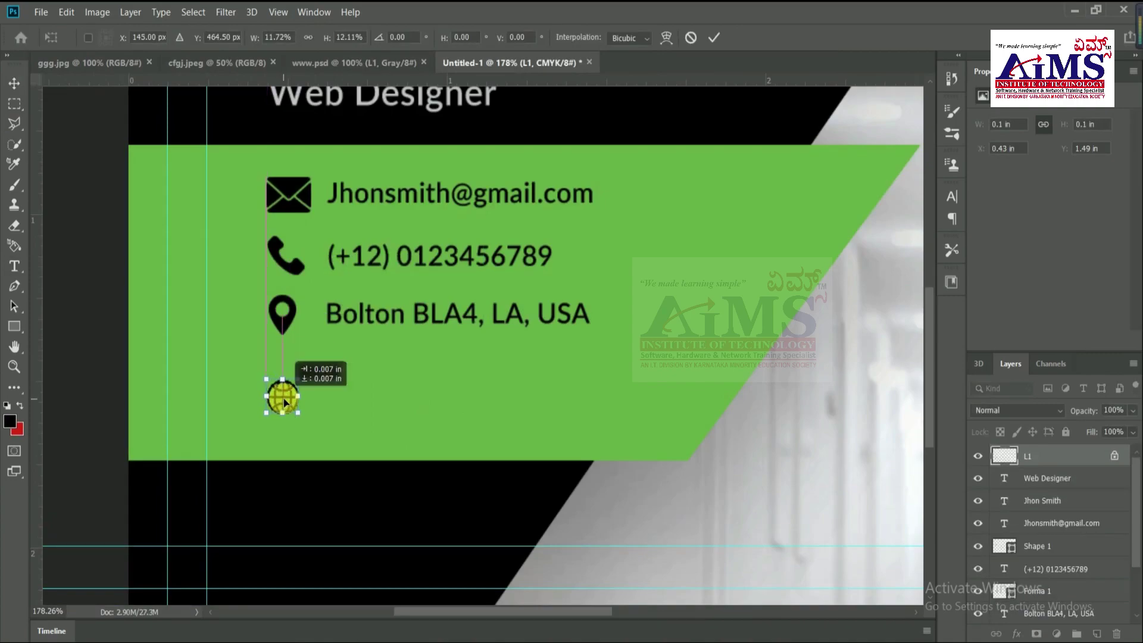
{"action": "left_click", "coordinate": [15, 266]}
{"action": "left_click", "coordinate": [335, 409]}
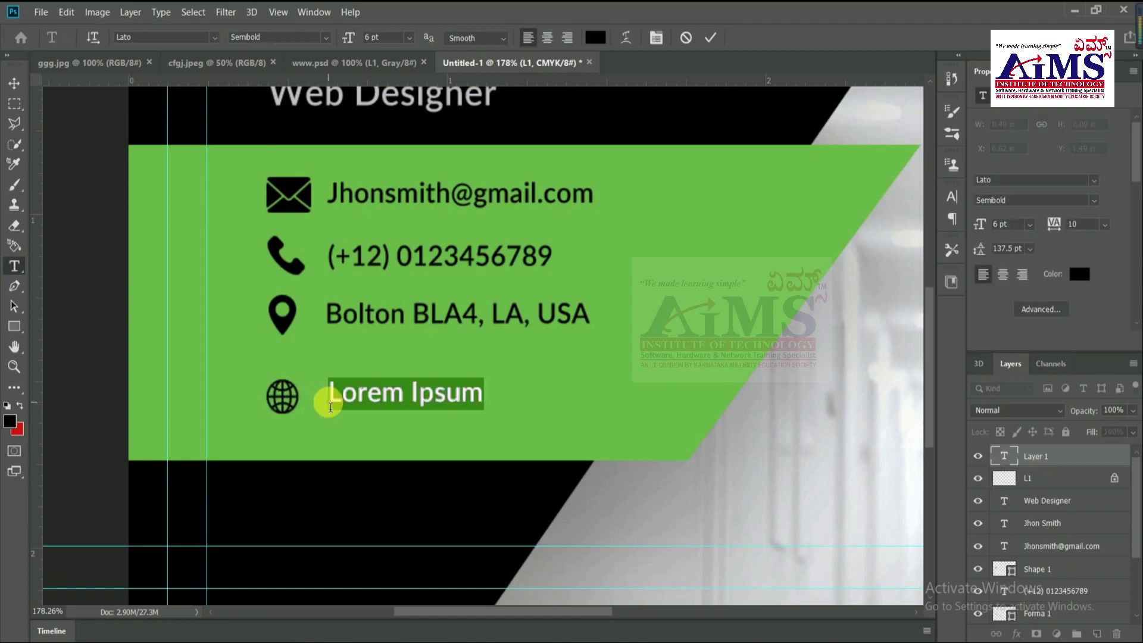
{"action": "type", "text": "www.jhonsmith.com"}
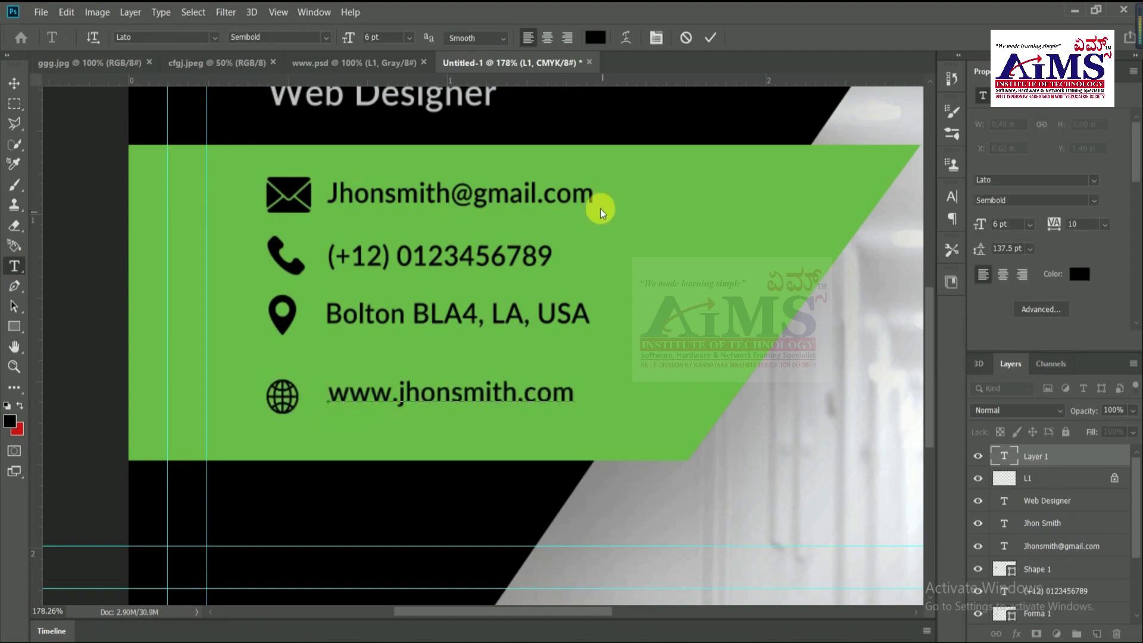
{"action": "left_click", "coordinate": [711, 38]}
{"action": "left_click", "coordinate": [14, 83]}
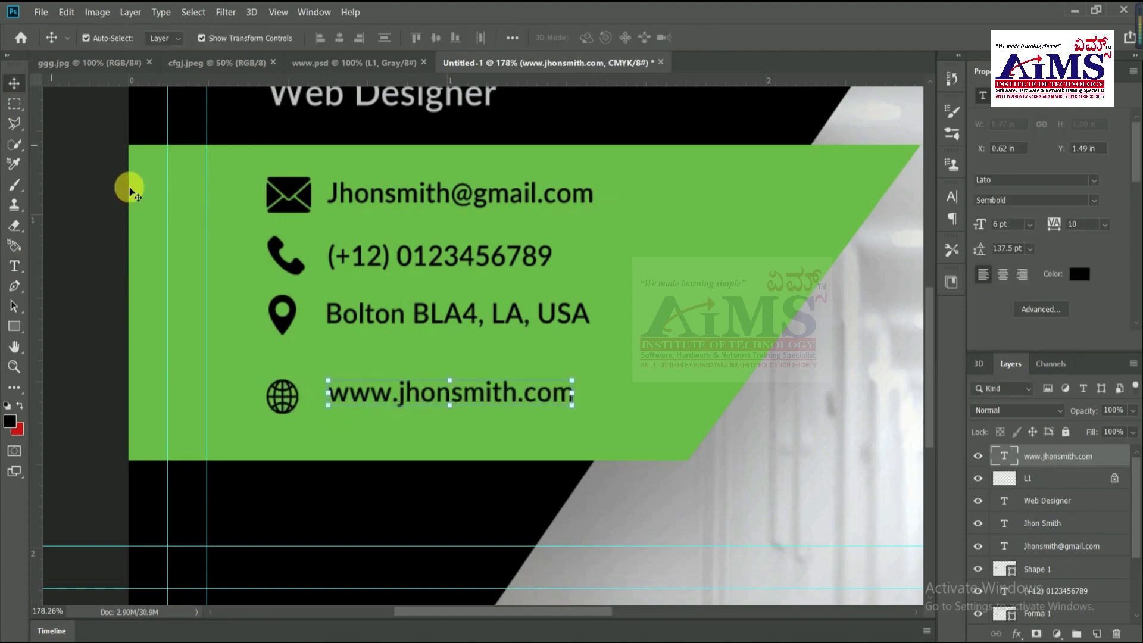
{"action": "left_click_drag", "start_coordinate": [380, 401], "coordinate": [370, 414]}
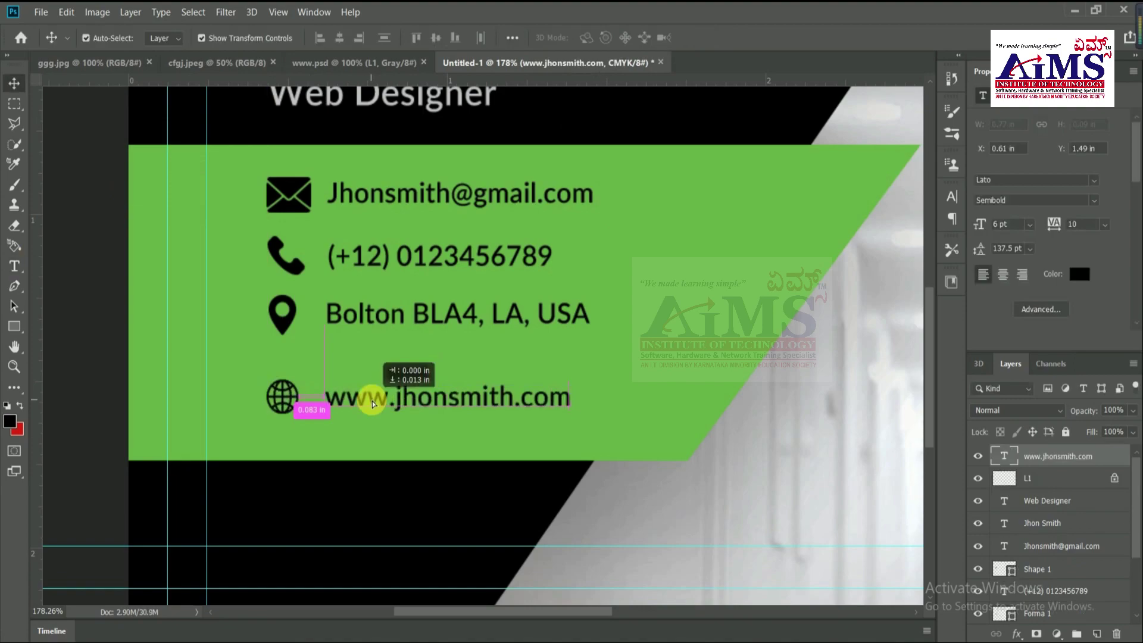
{"action": "left_click", "coordinate": [284, 403]}
Nudge the globe icon and the website text slightly into position
{"action": "scroll", "coordinate": [284, 403], "scroll_direction": "up", "scroll_amount": 3}
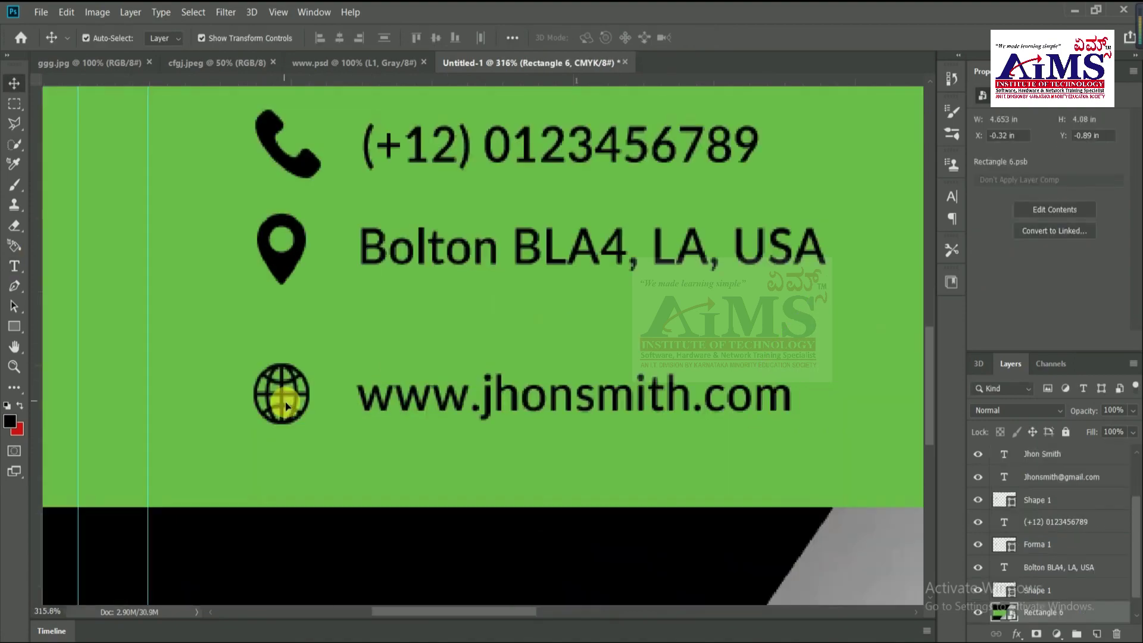
{"action": "scroll", "coordinate": [295, 219], "scroll_direction": "down", "scroll_amount": 2}
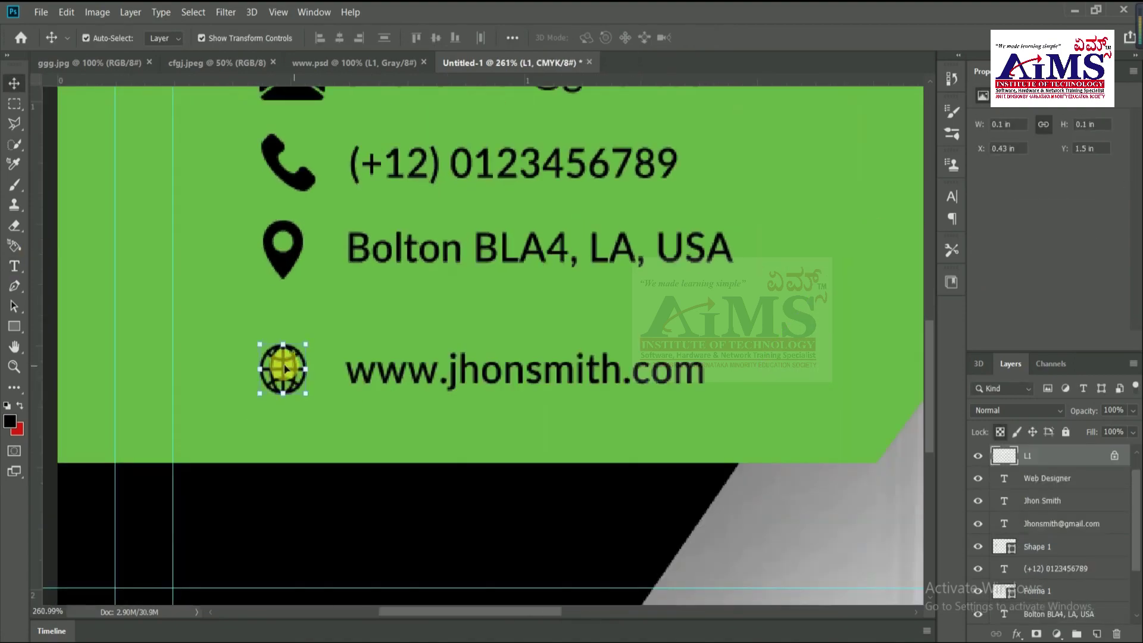
{"action": "left_click_drag", "start_coordinate": [287, 371], "coordinate": [288, 371]}
{"action": "left_click_drag", "start_coordinate": [403, 376], "coordinate": [391, 379]}
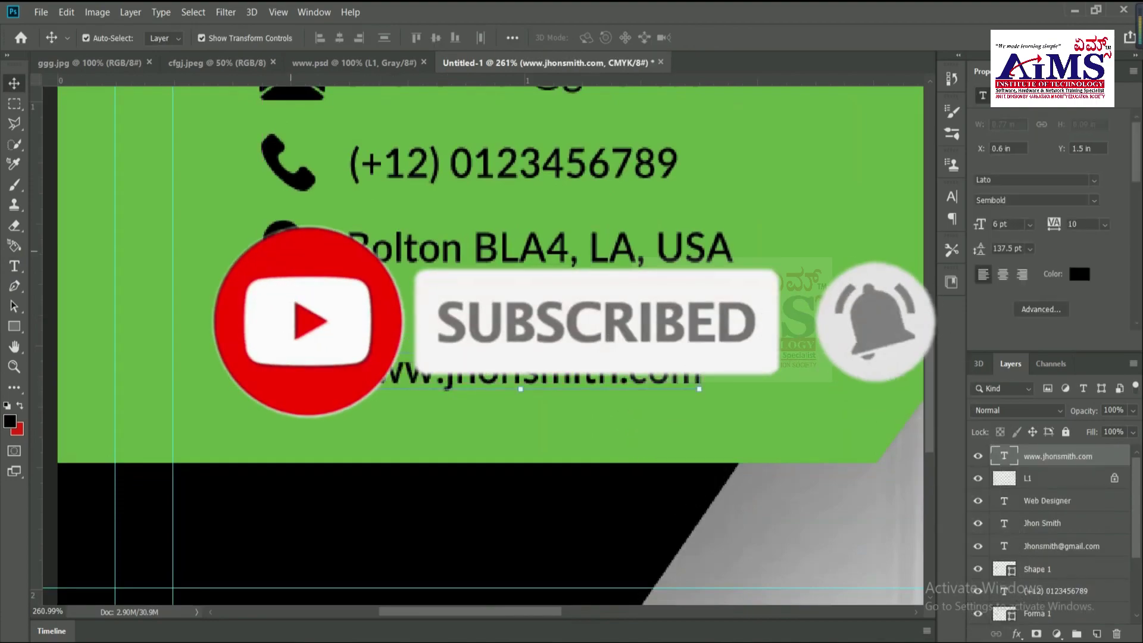
{"action": "left_click", "coordinate": [392, 380]}
{"action": "scroll", "coordinate": [286, 232], "scroll_direction": "down", "scroll_amount": 3}
Enlarge the location pin icon and slightly shrink the envelope icon
{"action": "left_click", "coordinate": [285, 234]}
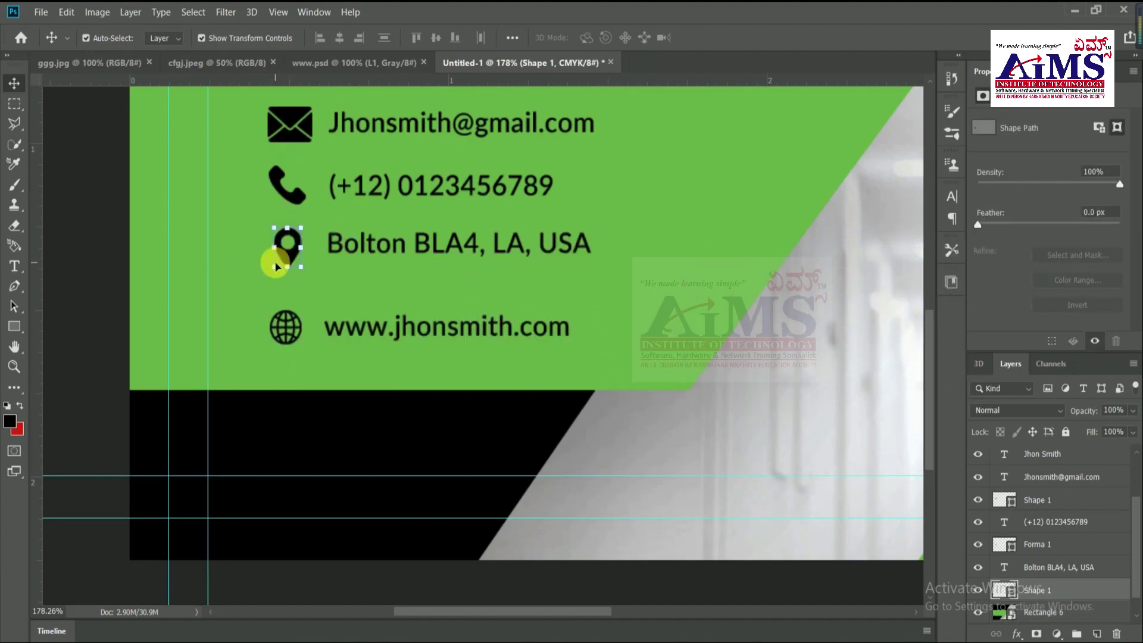
{"action": "key", "text": "ctrl+t"}
{"action": "left_click_drag", "start_coordinate": [276, 266], "coordinate": [286, 260]}
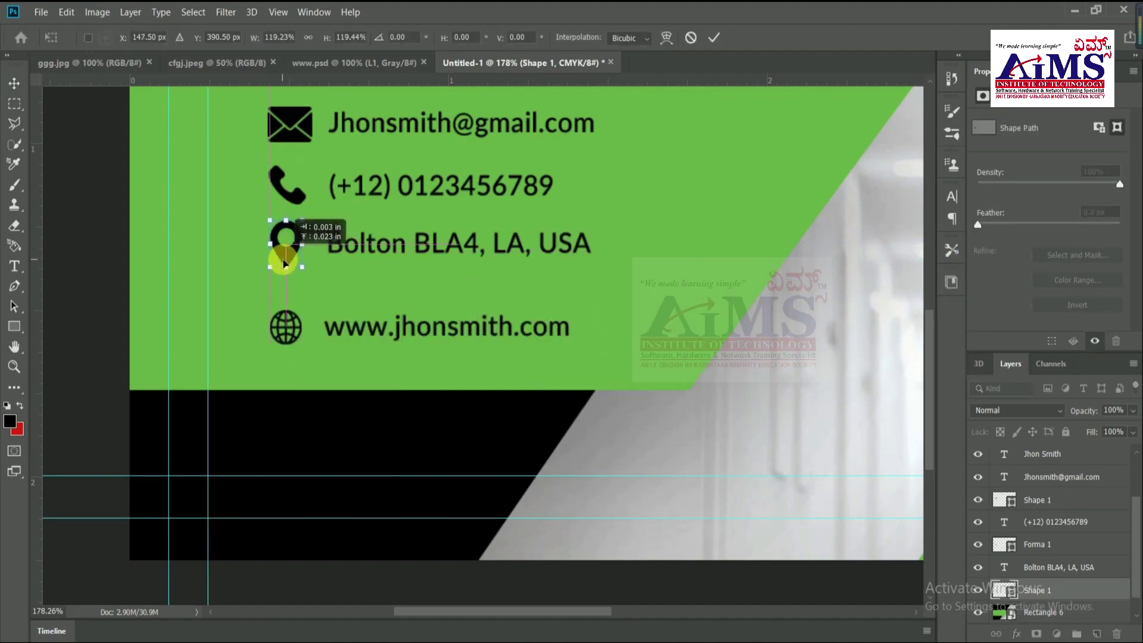
{"action": "key", "text": "Return"}
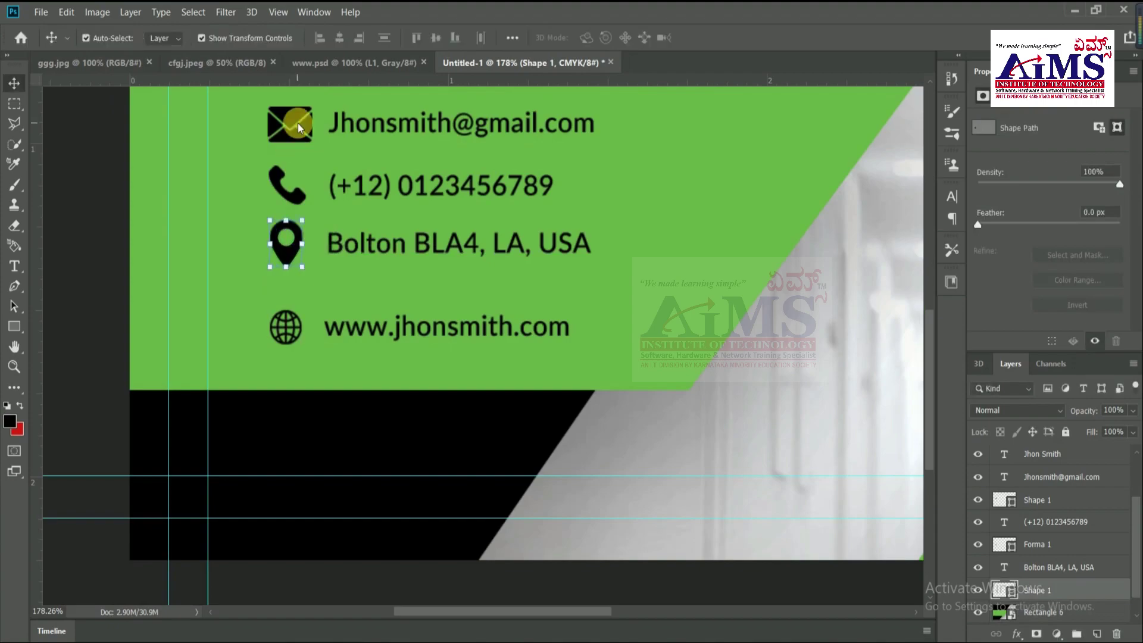
{"action": "left_click", "coordinate": [282, 135]}
{"action": "key", "text": "ctrl+t"}
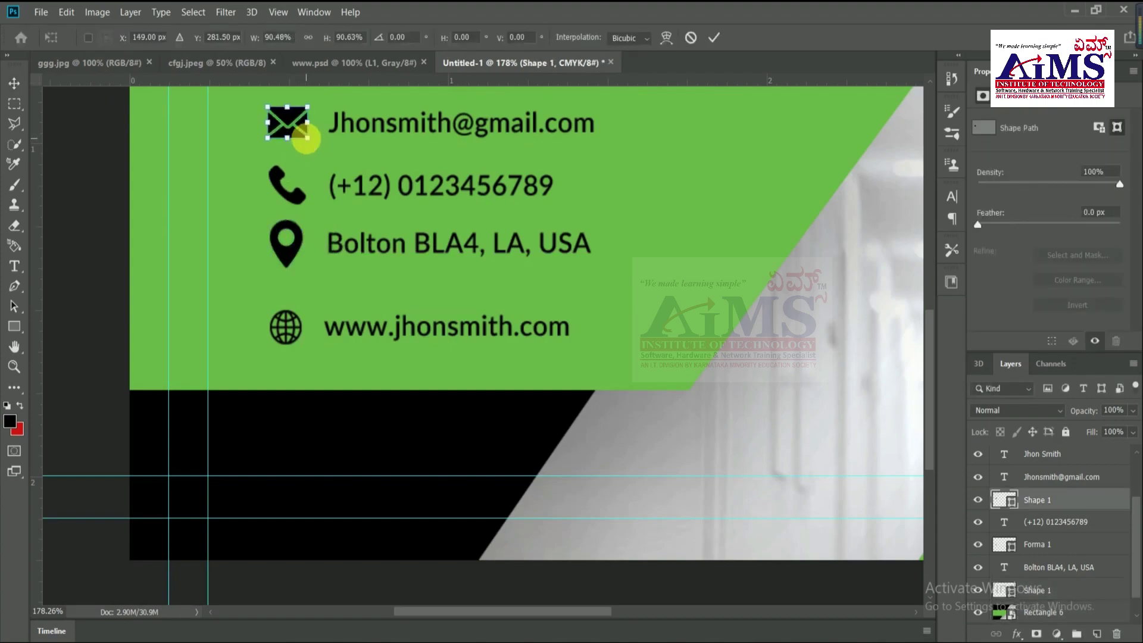
{"action": "left_click_drag", "start_coordinate": [286, 125], "coordinate": [287, 127]}
{"action": "left_click", "coordinate": [714, 37]}
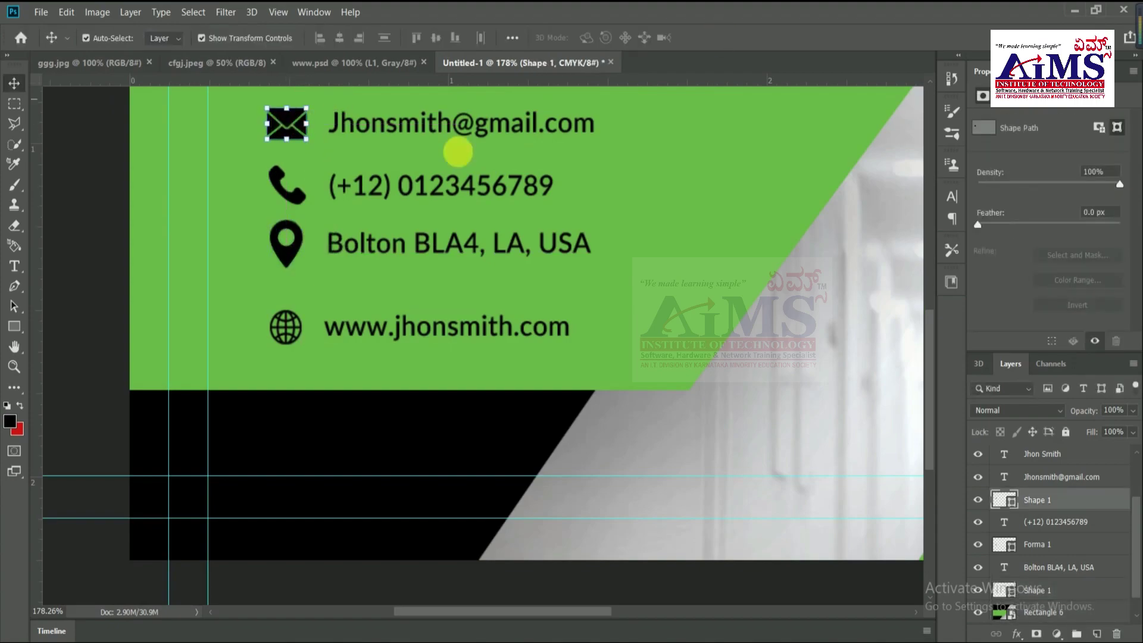
Align the address, phone number and email text lines with one another
{"action": "left_click", "coordinate": [286, 253]}
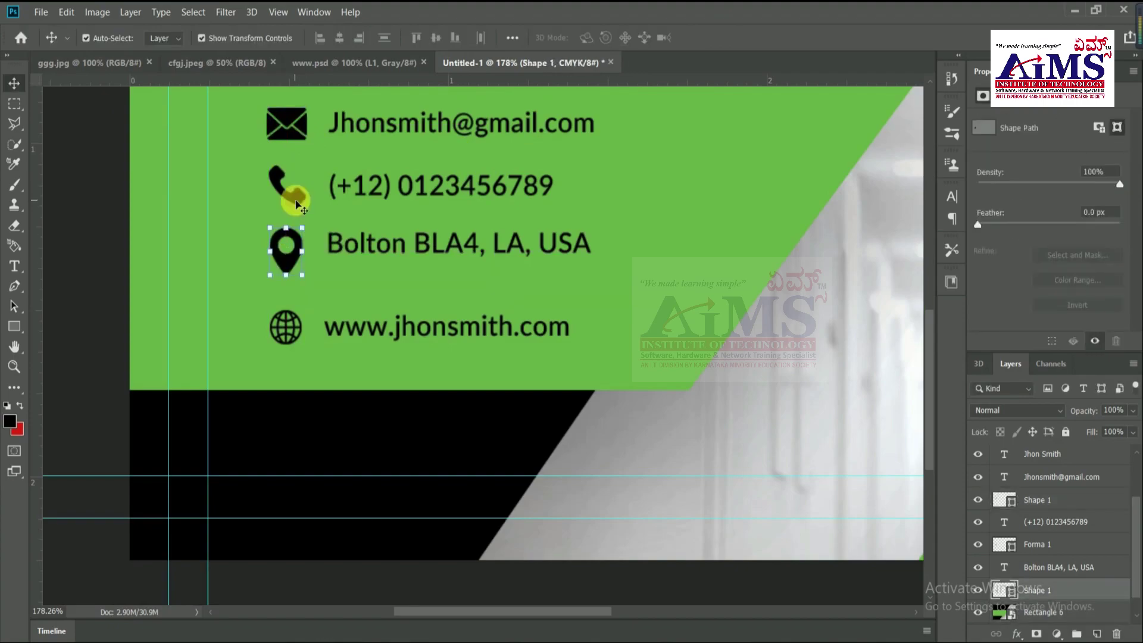
{"action": "left_click", "coordinate": [289, 185]}
{"action": "left_click_drag", "start_coordinate": [386, 245], "coordinate": [383, 257]}
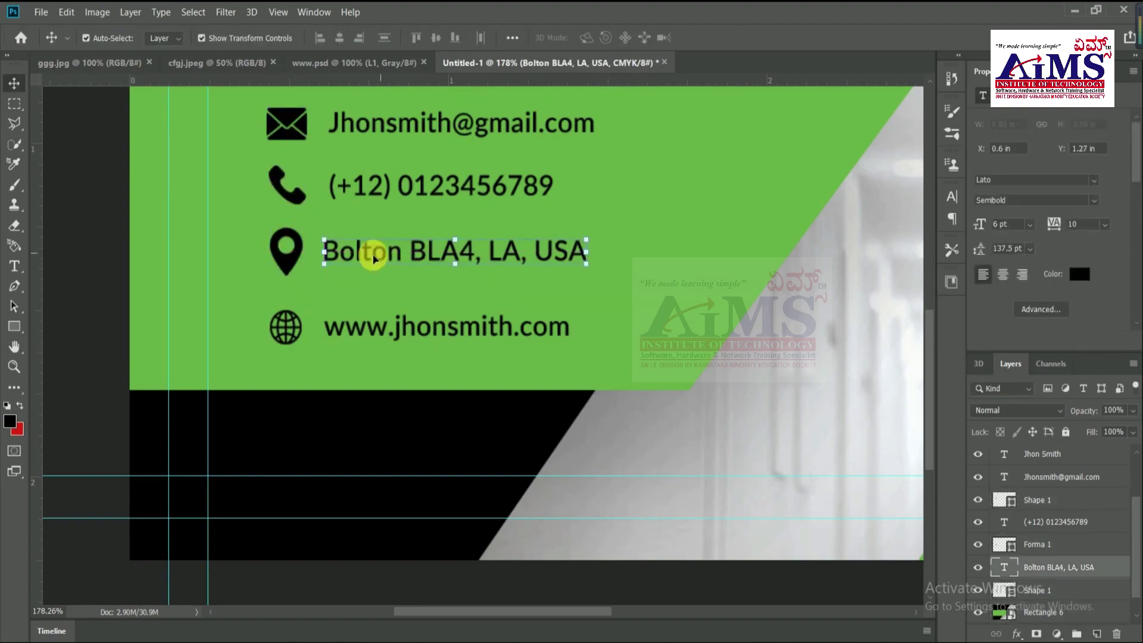
{"action": "left_click", "coordinate": [306, 184]}
{"action": "left_click_drag", "start_coordinate": [401, 179], "coordinate": [396, 186]}
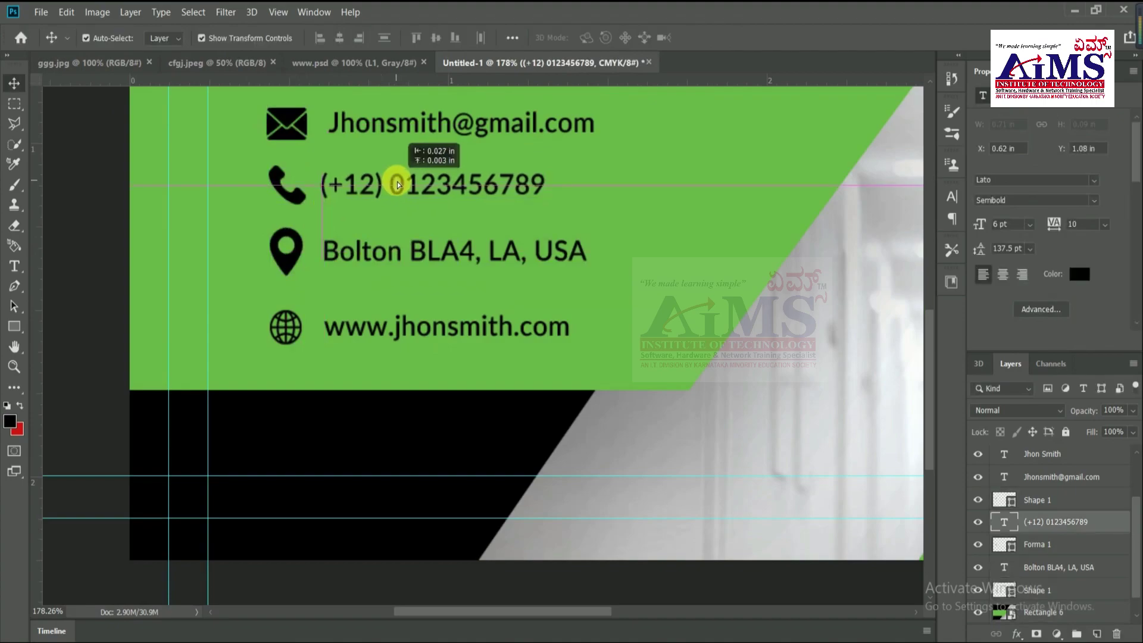
{"action": "left_click_drag", "start_coordinate": [400, 124], "coordinate": [413, 126]}
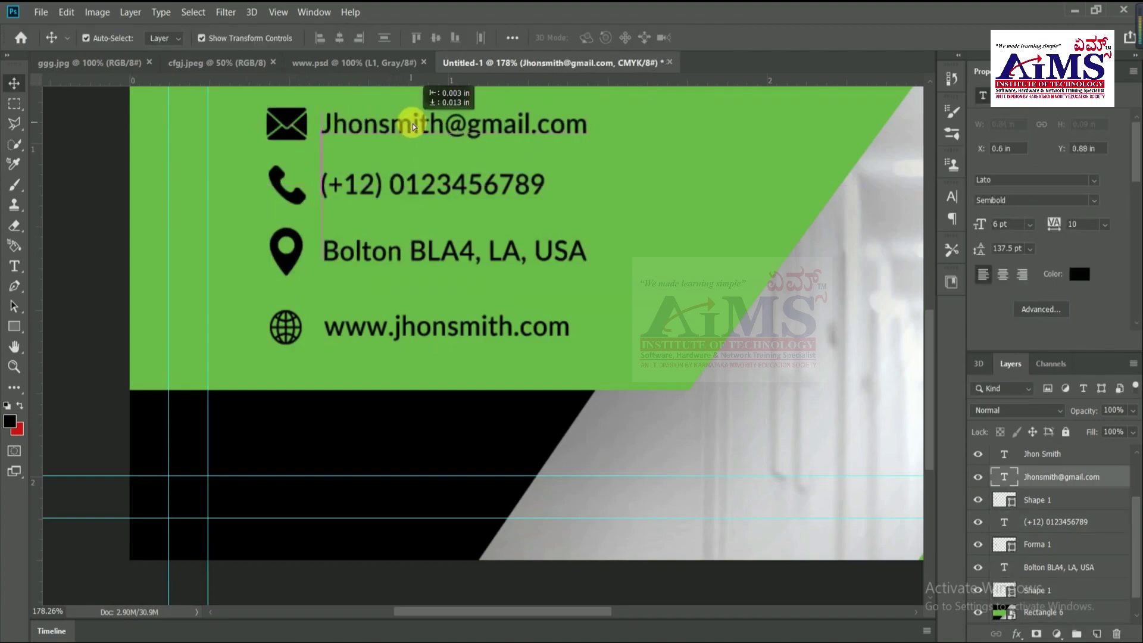
{"action": "left_click_drag", "start_coordinate": [412, 127], "coordinate": [415, 127]}
Line the location pin and globe icons up with the other icons
{"action": "left_click", "coordinate": [288, 190]}
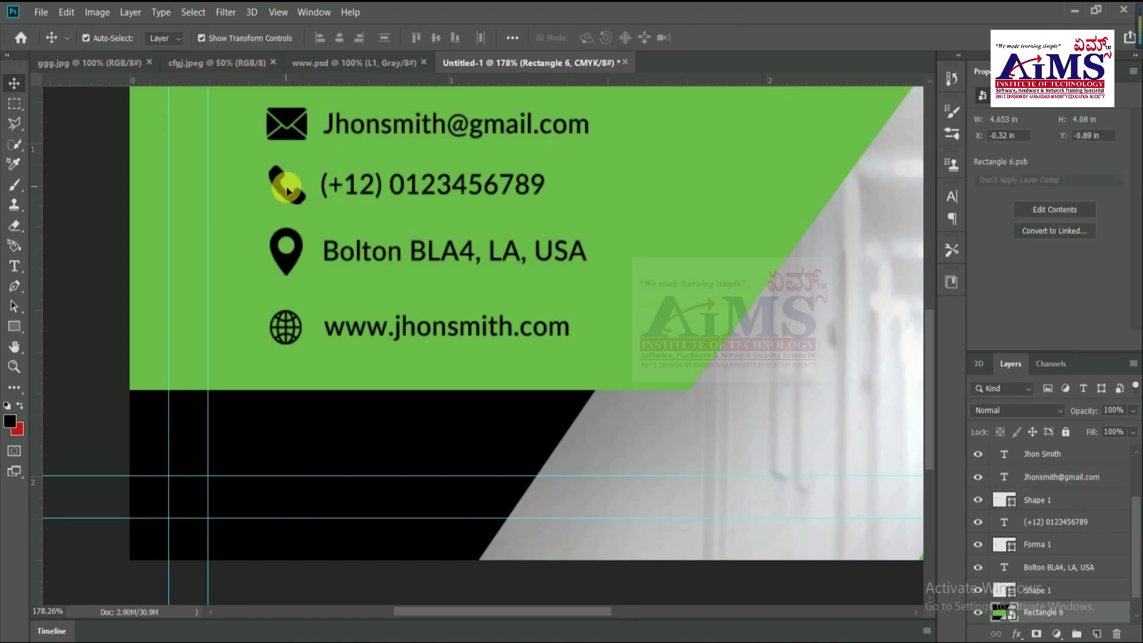
{"action": "left_click_drag", "start_coordinate": [282, 258], "coordinate": [283, 262]}
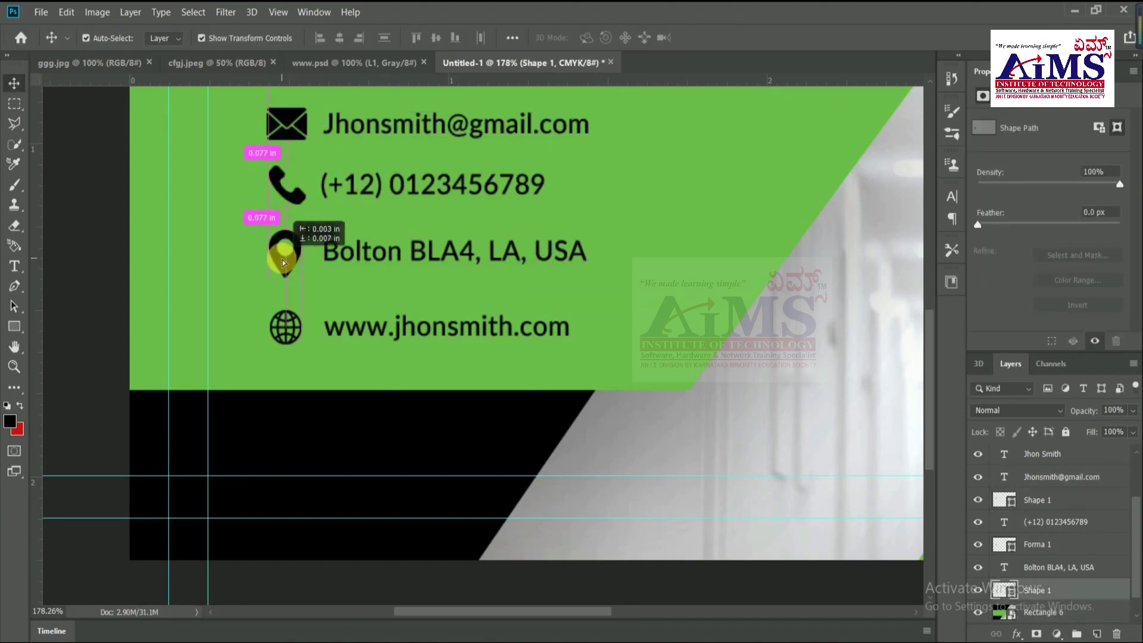
{"action": "left_click", "coordinate": [615, 283]}
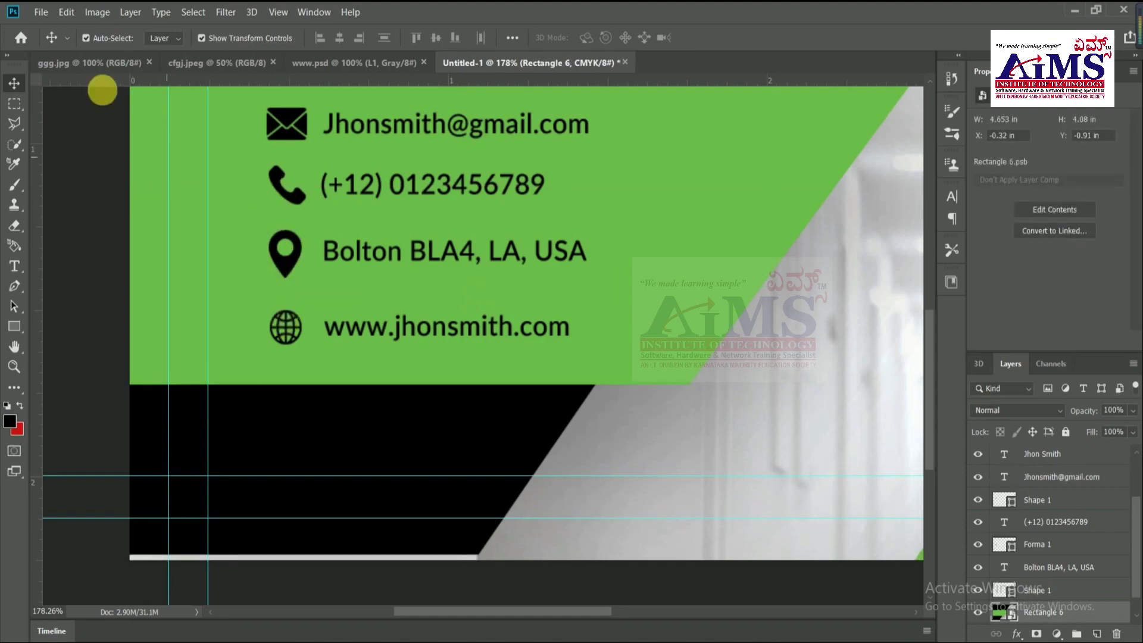
{"action": "left_click", "coordinate": [286, 338]}
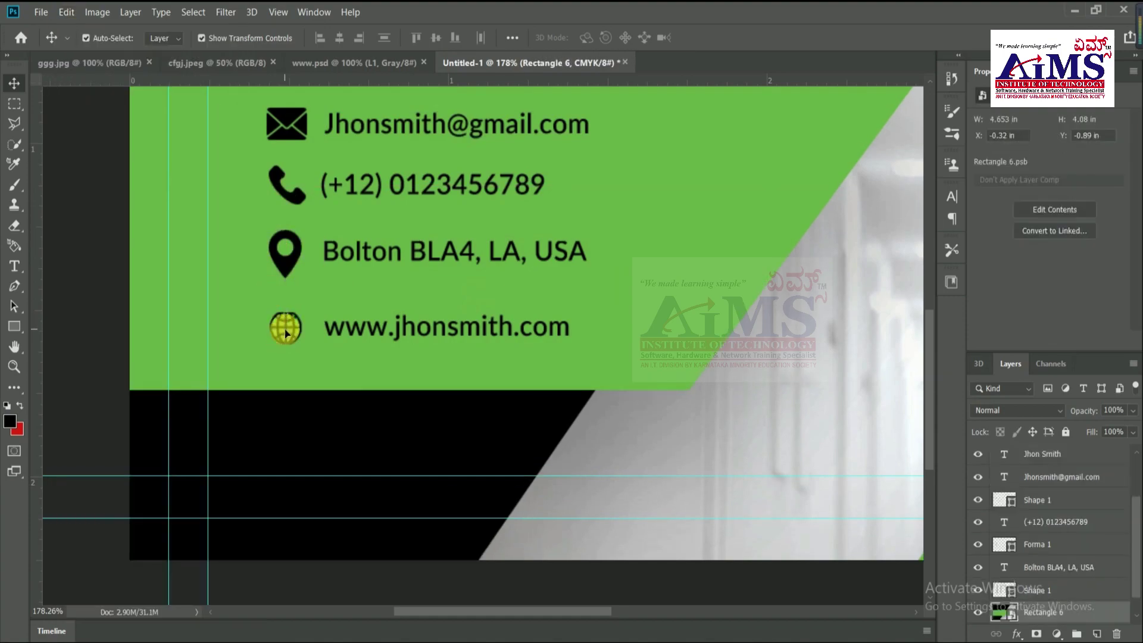
{"action": "mouse_move", "coordinate": [286, 341]}
{"action": "left_mouse_down"}
{"action": "mouse_move", "coordinate": [262, 351]}
{"action": "mouse_move", "coordinate": [285, 328]}
{"action": "mouse_move", "coordinate": [293, 348]}
{"action": "mouse_move", "coordinate": [286, 327]}
{"action": "left_mouse_up"}
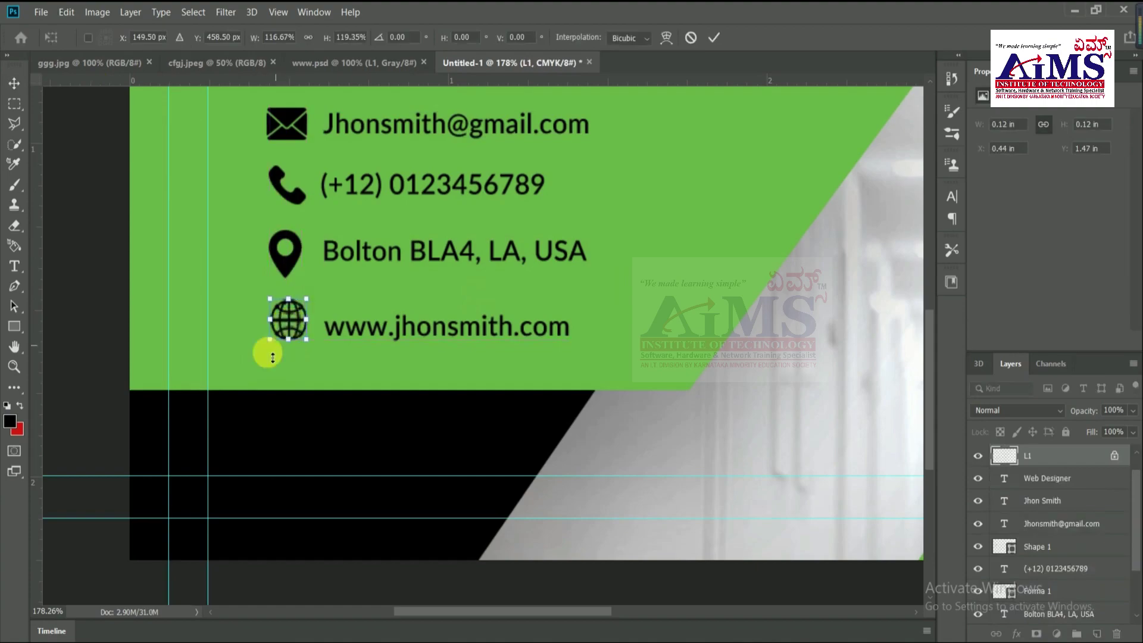
{"action": "left_click", "coordinate": [714, 38]}
Move the website text up beside the globe and fit the whole card in view
{"action": "mouse_move", "coordinate": [388, 338]}
{"action": "left_mouse_down"}
{"action": "mouse_move", "coordinate": [399, 317]}
{"action": "mouse_move", "coordinate": [383, 316]}
{"action": "left_mouse_up"}
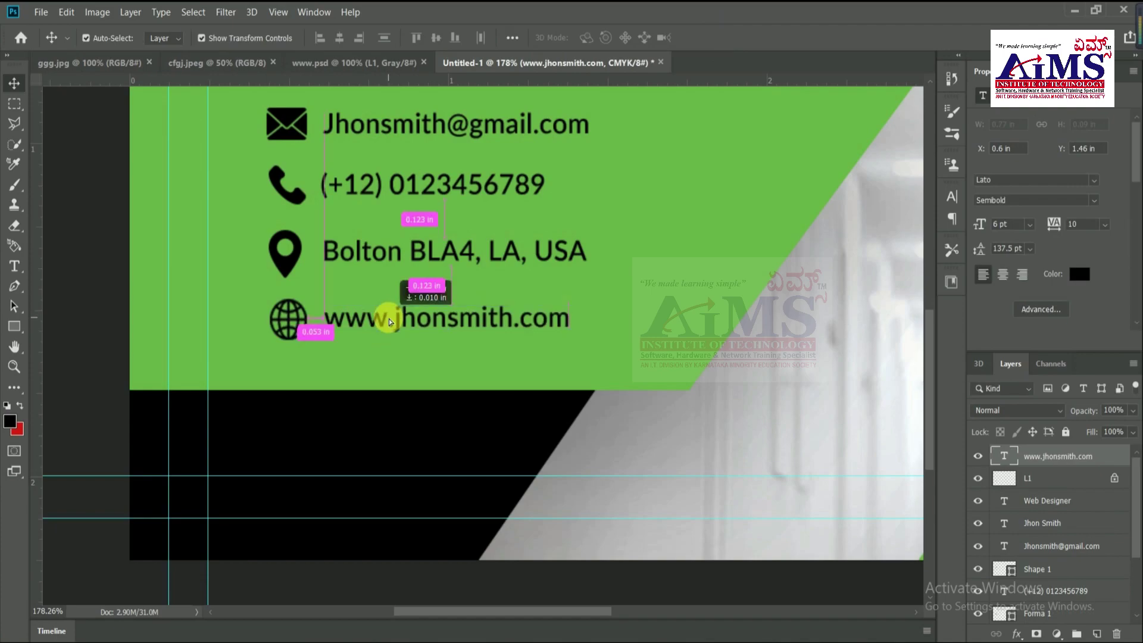
{"action": "key", "text": "ctrl+t"}
{"action": "left_click", "coordinate": [721, 38]}
{"action": "key", "text": "ctrl+0"}
{"action": "left_click", "coordinate": [755, 388]}
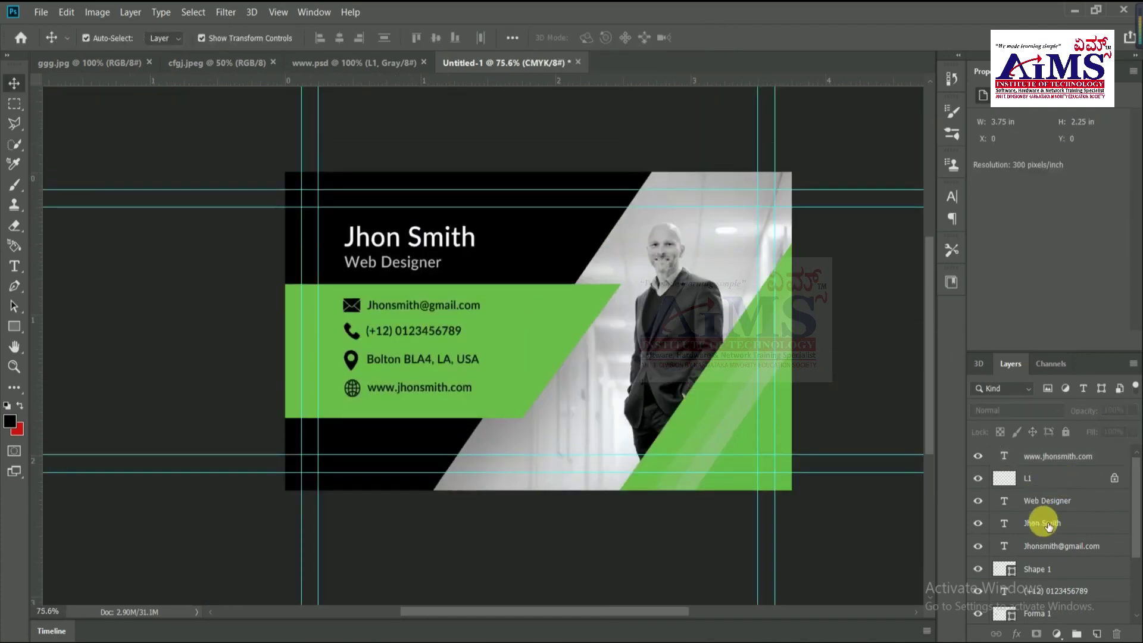
Select all card layers, from the website text down to the panels and photo
{"action": "key", "text": "ctrl"}
{"action": "left_click", "coordinate": [1046, 479], "text": "ctrl"}
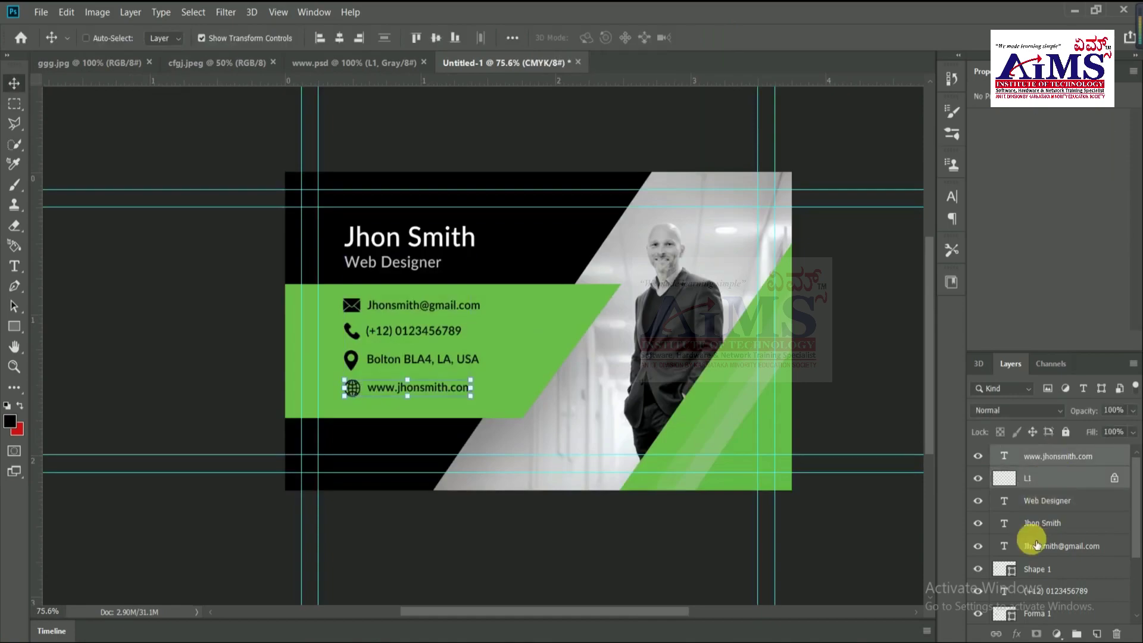
{"action": "left_click", "coordinate": [1046, 501], "text": "ctrl"}
{"action": "left_click", "coordinate": [1046, 523], "text": "ctrl"}
{"action": "left_click", "coordinate": [1048, 546], "text": "ctrl"}
{"action": "left_click", "coordinate": [1050, 565], "text": "ctrl"}
{"action": "scroll", "coordinate": [1048, 536], "scroll_direction": "down", "scroll_amount": 4}
{"action": "left_click", "coordinate": [1048, 501], "text": "ctrl"}
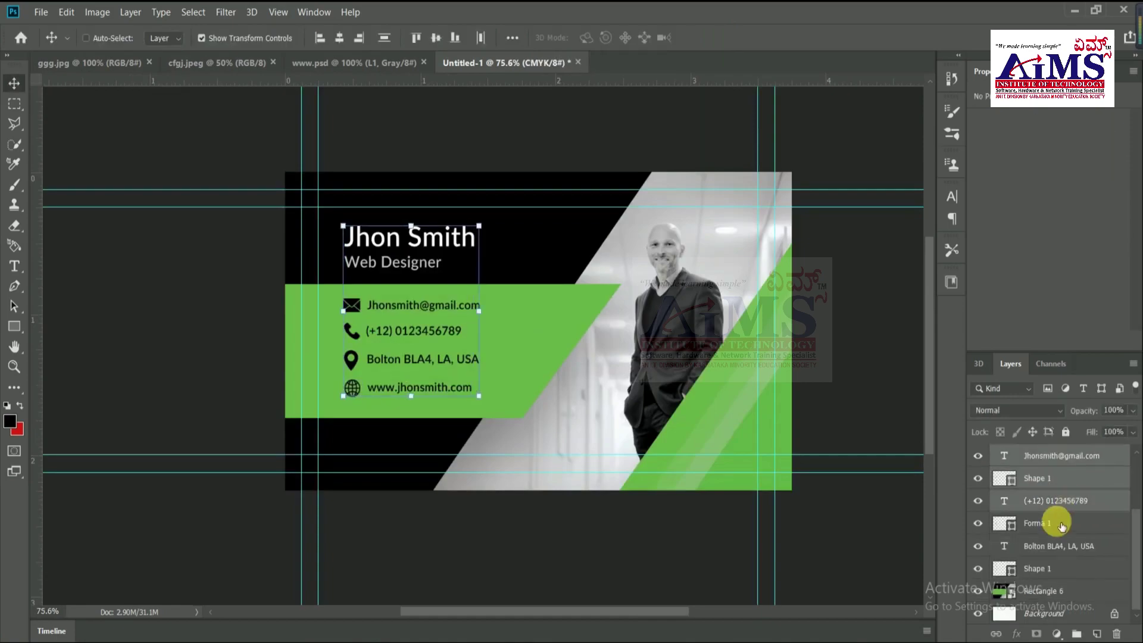
{"action": "left_click", "coordinate": [1046, 523], "text": "ctrl"}
{"action": "left_click", "coordinate": [1047, 545], "text": "ctrl"}
{"action": "left_click", "coordinate": [1046, 590], "text": "shift"}
Convert the selected layers to a Smart Object, then flatten the image
{"action": "right_click", "coordinate": [1046, 589]}
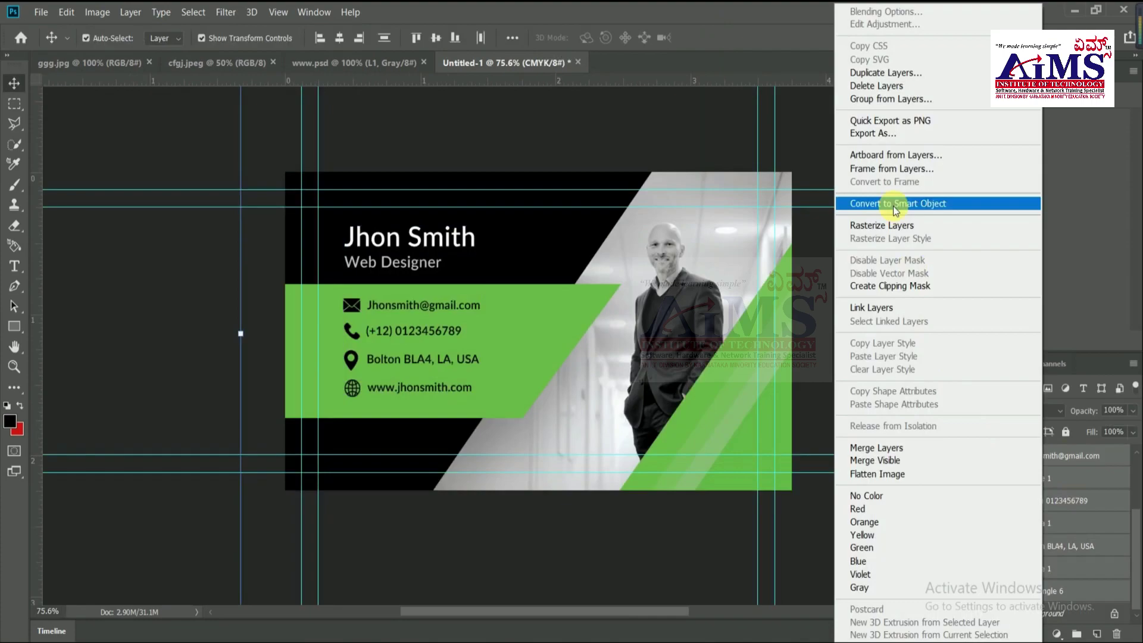
{"action": "left_click", "coordinate": [858, 205]}
{"action": "right_click", "coordinate": [1037, 456]}
{"action": "left_click", "coordinate": [899, 452]}
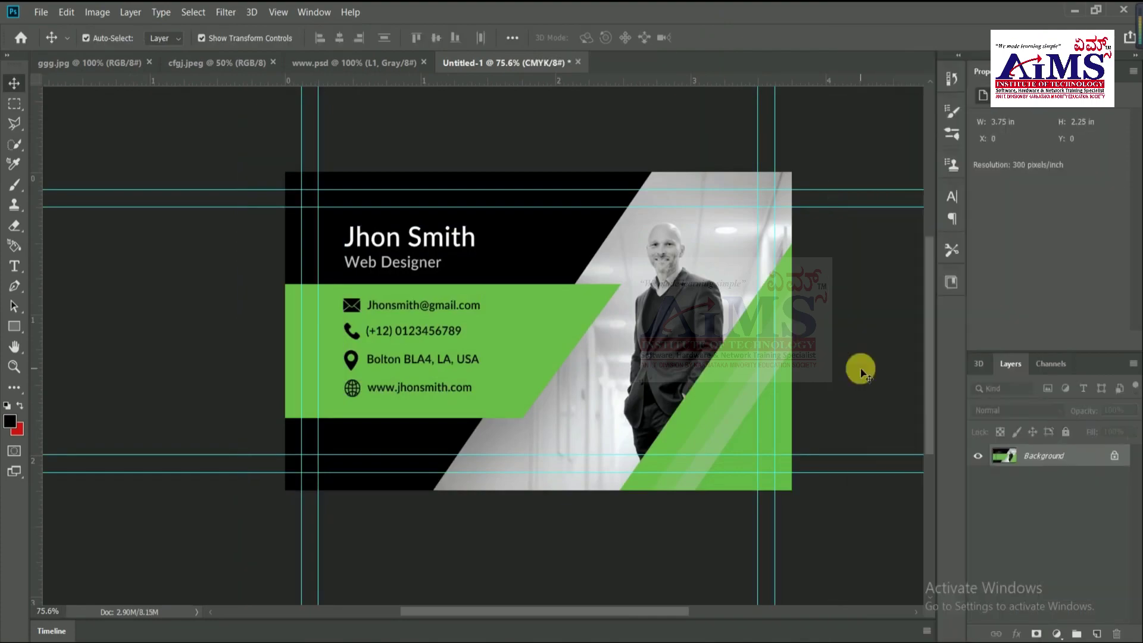